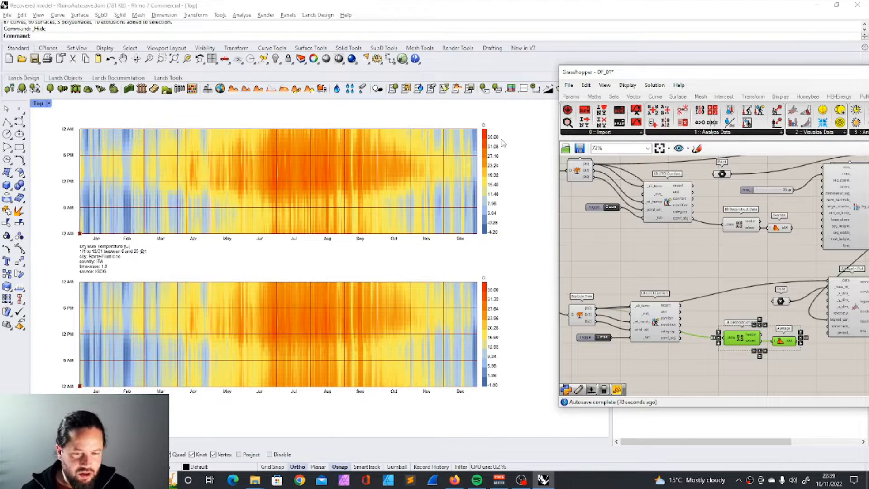
Step: Compare the two hourly temperature plots, one above the other, in the Rhino viewport
{"action": "scroll", "coordinate": [256, 312], "scroll_direction": "down", "scroll_amount": 3}
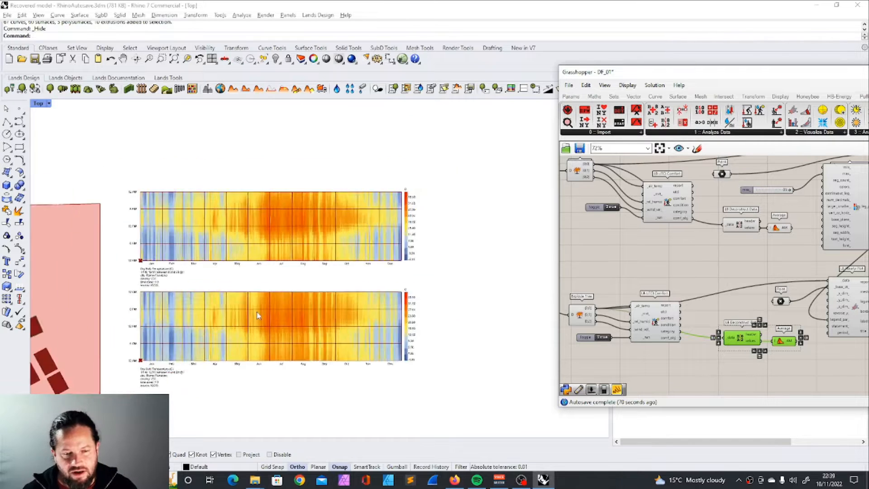
{"action": "scroll", "coordinate": [258, 328], "scroll_direction": "up", "scroll_amount": 2}
{"action": "scroll", "coordinate": [308, 279], "scroll_direction": "down", "scroll_amount": 2}
{"action": "left_click_drag", "start_coordinate": [101, 266], "coordinate": [471, 400]}
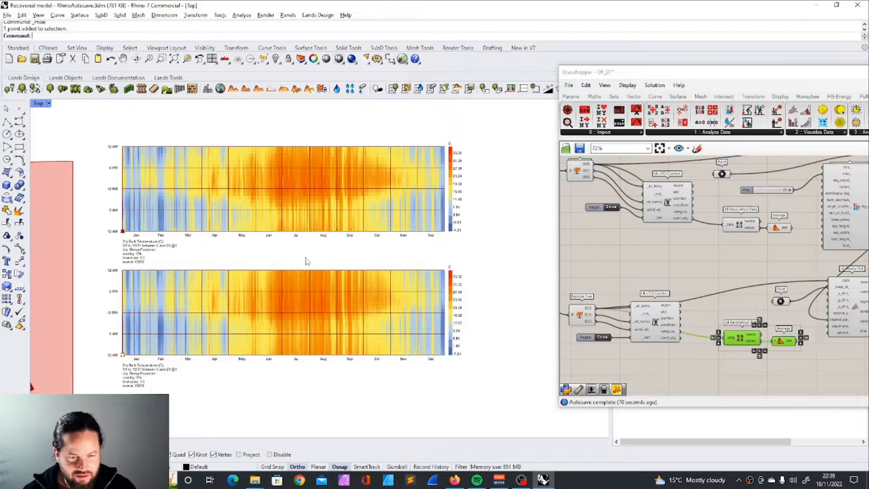
{"action": "scroll", "coordinate": [308, 281], "scroll_direction": "up", "scroll_amount": 2}
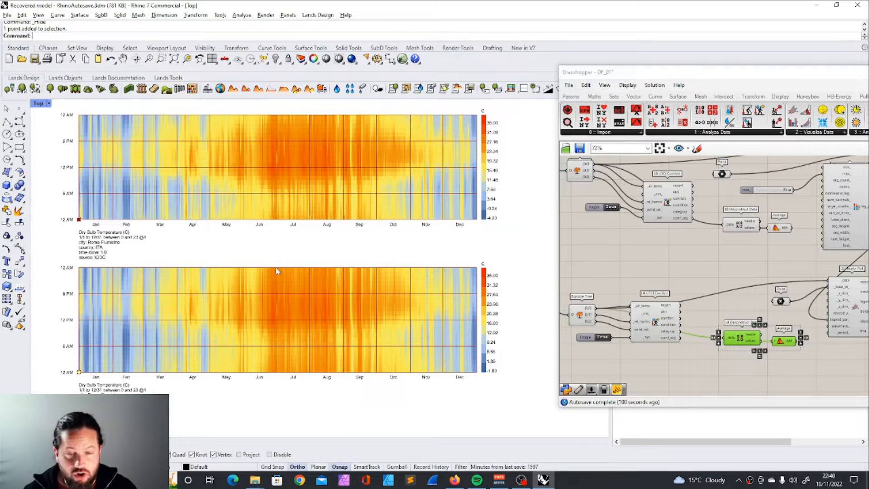
Step: Bring the Grasshopper window further into view and look through the Dragonfly AlternativeWeather, Energy and Serialize components
{"action": "left_click_drag", "start_coordinate": [684, 75], "coordinate": [519, 61]}
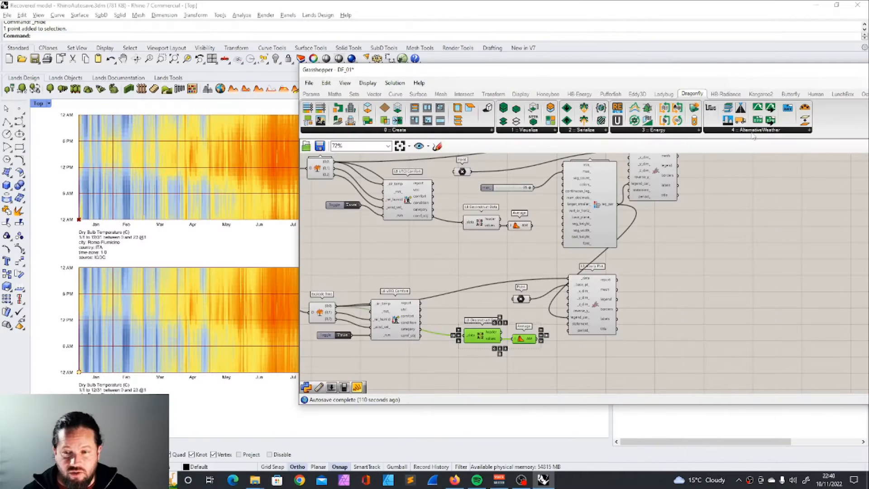
{"action": "left_click", "coordinate": [755, 131]}
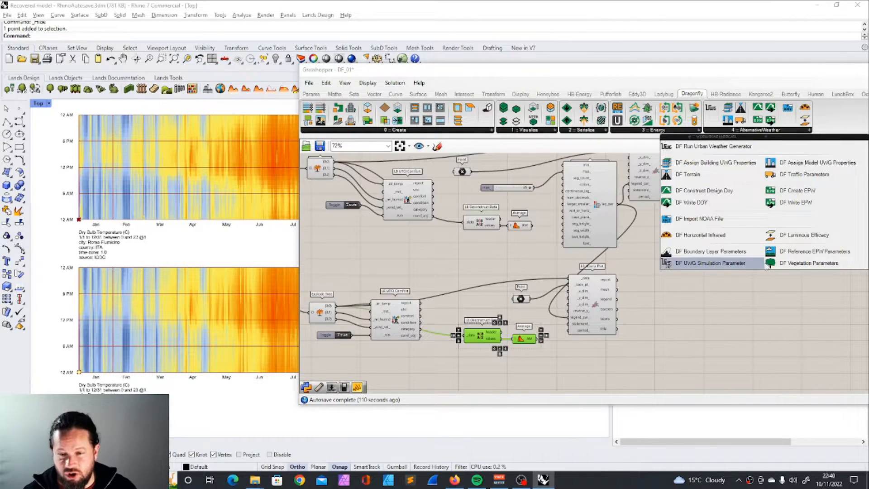
{"action": "left_click", "coordinate": [715, 325]}
{"action": "left_click", "coordinate": [660, 132]}
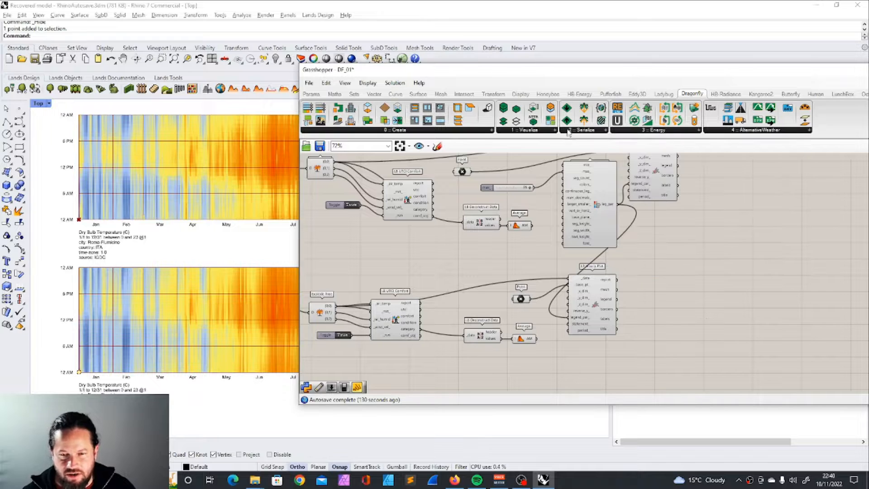
{"action": "left_click", "coordinate": [587, 130]}
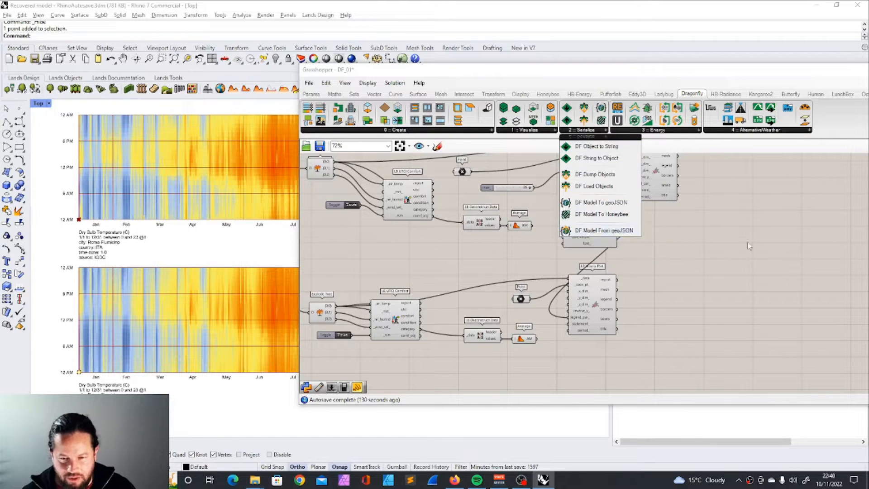
{"action": "left_click", "coordinate": [733, 232]}
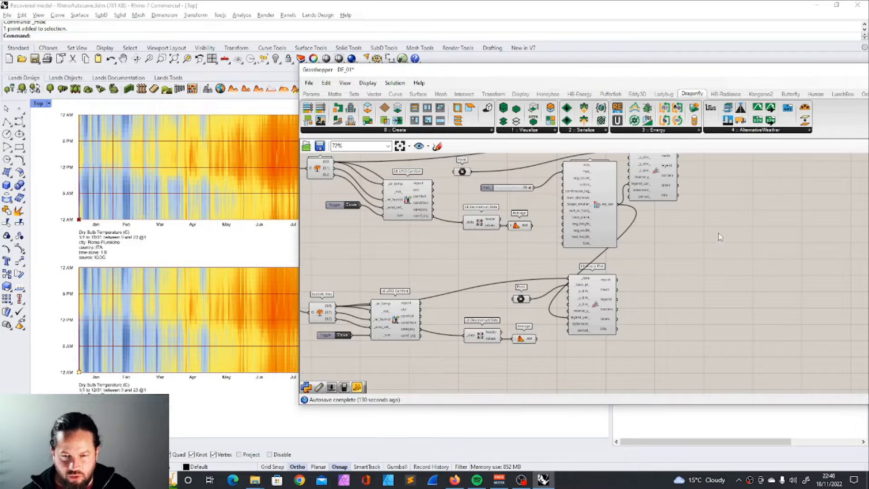
Step: Examine the whole definition, from the purple building groups to the combined Dragonfly model and the weather components
{"action": "scroll", "coordinate": [718, 233], "scroll_direction": "down", "scroll_amount": 5}
{"action": "scroll", "coordinate": [480, 214], "scroll_direction": "down", "scroll_amount": 15}
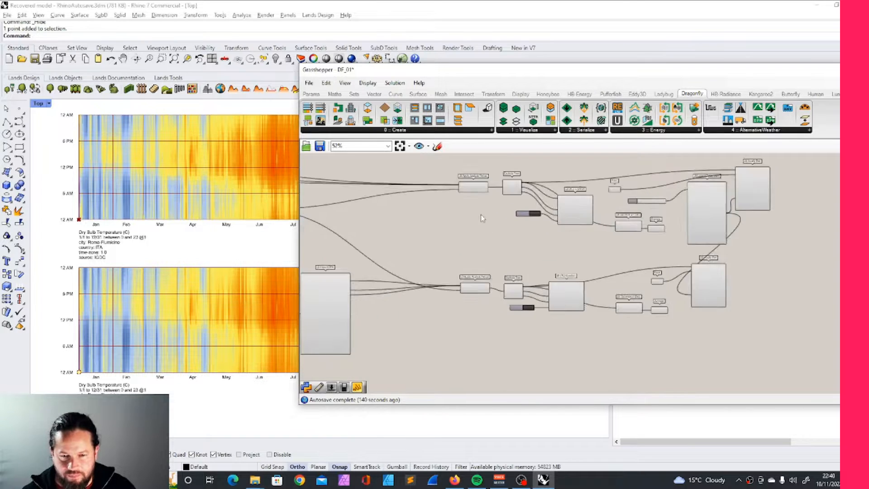
{"action": "scroll", "coordinate": [452, 249], "scroll_direction": "up", "scroll_amount": 3}
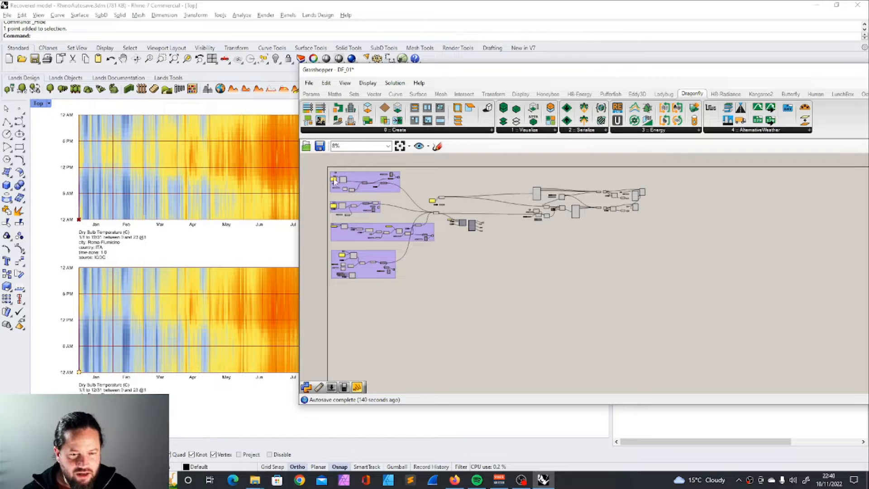
{"action": "scroll", "coordinate": [436, 237], "scroll_direction": "up", "scroll_amount": 3}
{"action": "scroll", "coordinate": [341, 184], "scroll_direction": "down", "scroll_amount": 1}
{"action": "scroll", "coordinate": [341, 183], "scroll_direction": "up", "scroll_amount": 1}
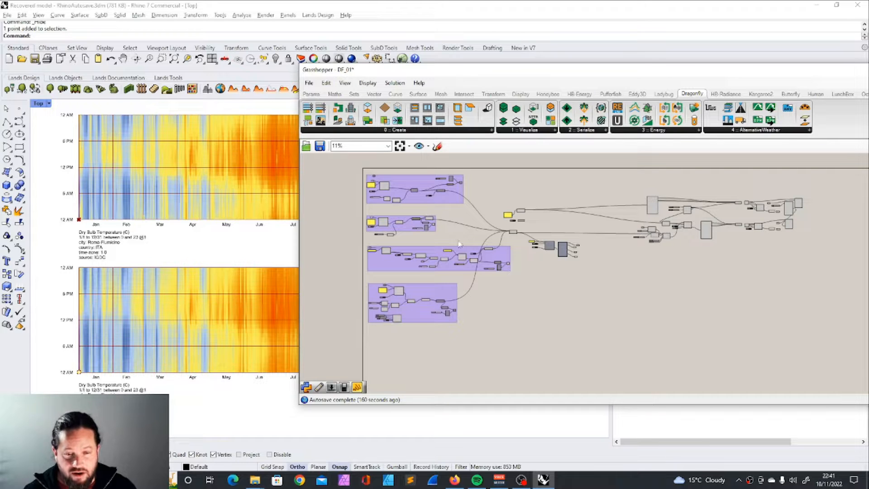
{"action": "scroll", "coordinate": [494, 266], "scroll_direction": "up", "scroll_amount": 4}
{"action": "scroll", "coordinate": [494, 265], "scroll_direction": "up", "scroll_amount": 3}
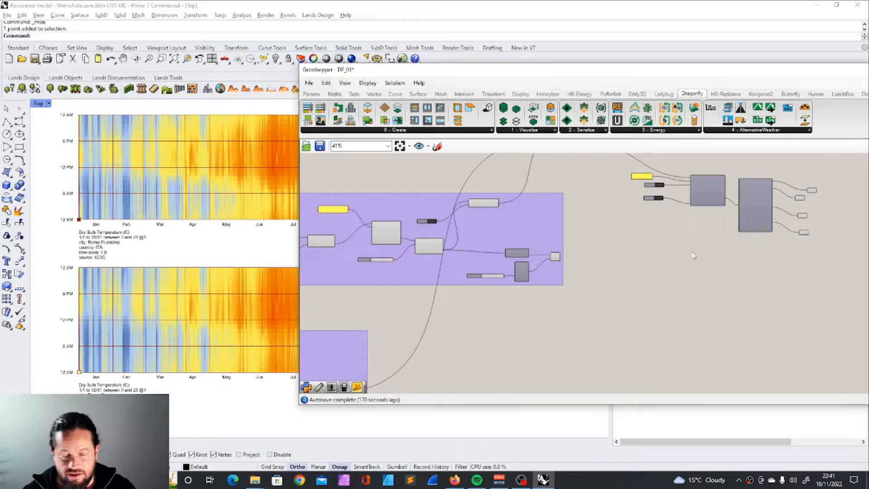
{"action": "scroll", "coordinate": [648, 265], "scroll_direction": "down", "scroll_amount": 3}
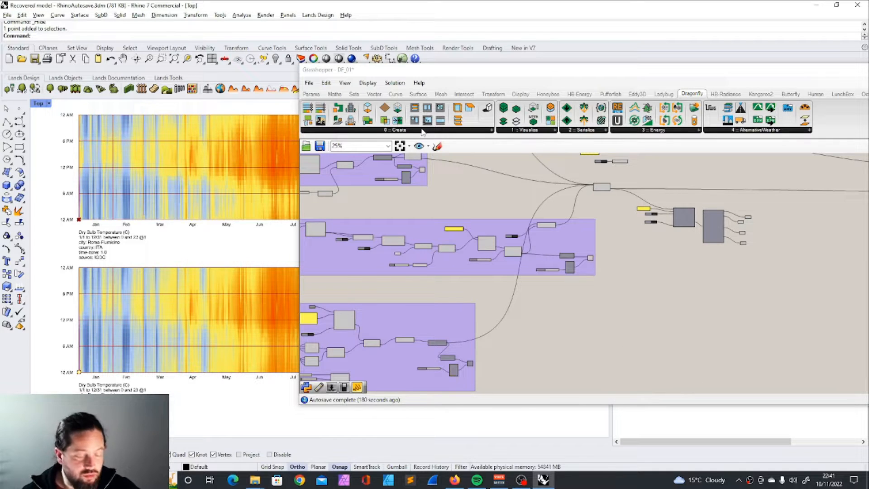
{"action": "right_click_drag", "start_coordinate": [626, 199], "coordinate": [460, 227]}
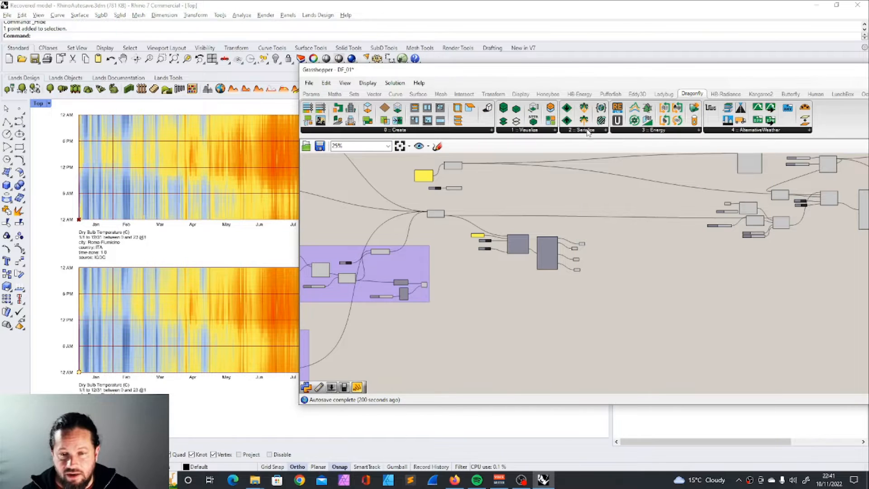
Step: Inspect the DF Model To Honeybee and HB Visualize by Type components together with the resulting building geometry in the viewport
{"action": "left_click", "coordinate": [586, 130]}
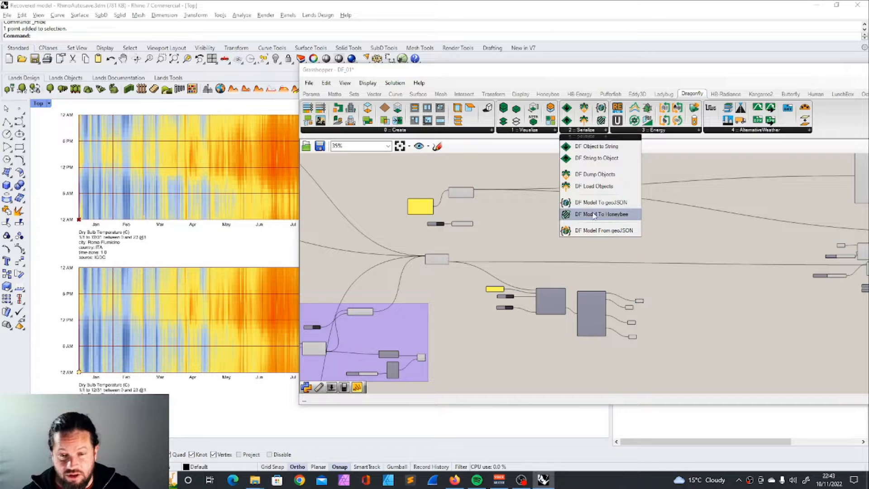
{"action": "scroll", "coordinate": [629, 282], "scroll_direction": "down", "scroll_amount": 3}
{"action": "scroll", "coordinate": [611, 299], "scroll_direction": "up", "scroll_amount": 5}
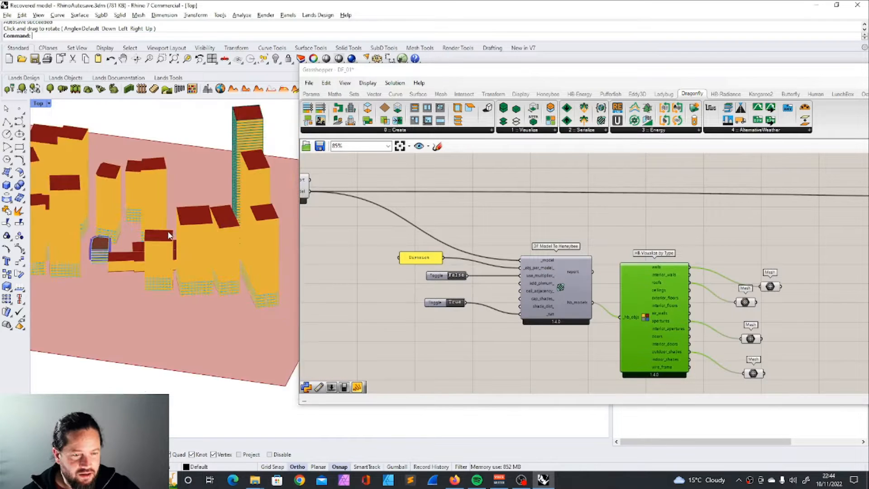
{"action": "right_click_drag", "start_coordinate": [168, 236], "coordinate": [218, 242]}
{"action": "scroll", "coordinate": [181, 254], "scroll_direction": "down", "scroll_amount": 6}
{"action": "right_click_drag", "start_coordinate": [142, 272], "coordinate": [122, 249]}
{"action": "scroll", "coordinate": [155, 270], "scroll_direction": "up", "scroll_amount": 5}
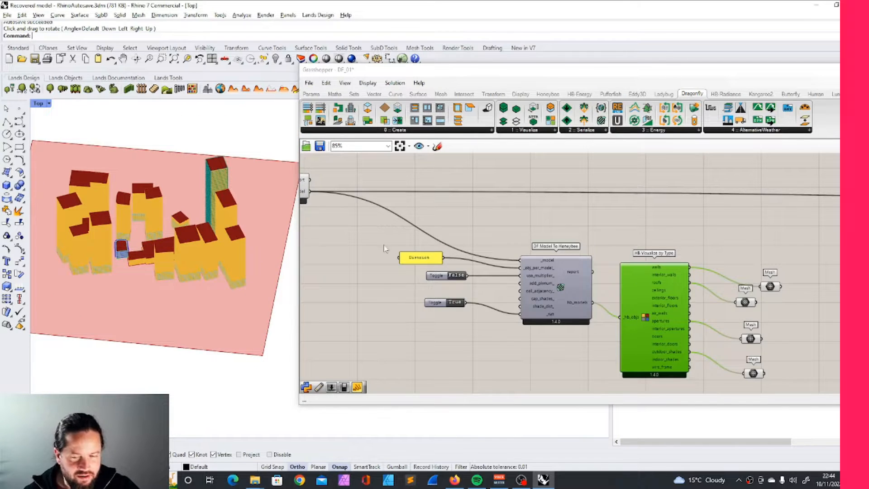
{"action": "scroll", "coordinate": [385, 247], "scroll_direction": "down", "scroll_amount": 3}
Step: Review the Dragonfly Energy components, including the URBANopt, HVAC and OpenDSS tools, and the AlternativeWeather components
{"action": "left_click", "coordinate": [585, 130]}
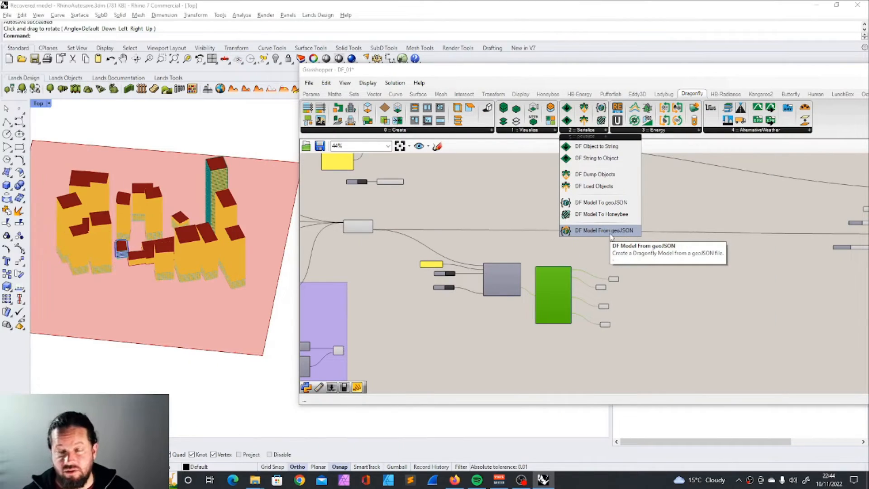
{"action": "left_click", "coordinate": [662, 132]}
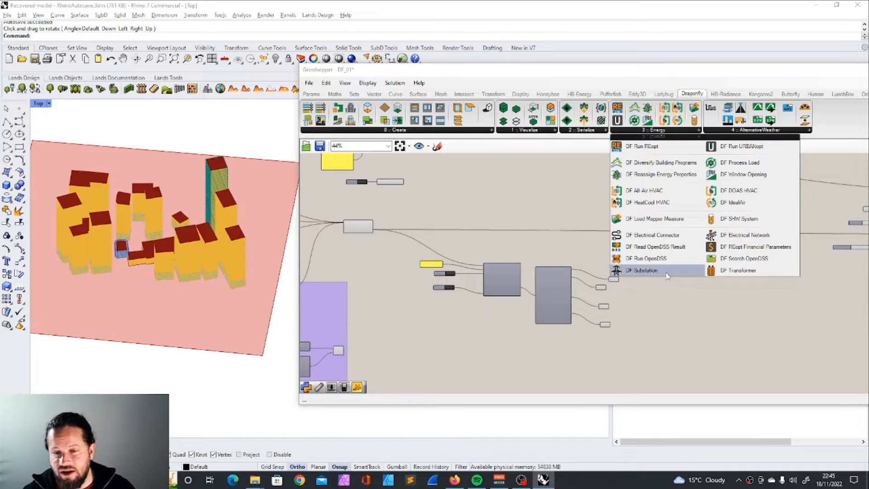
{"action": "scroll", "coordinate": [518, 244], "scroll_direction": "down", "scroll_amount": 5}
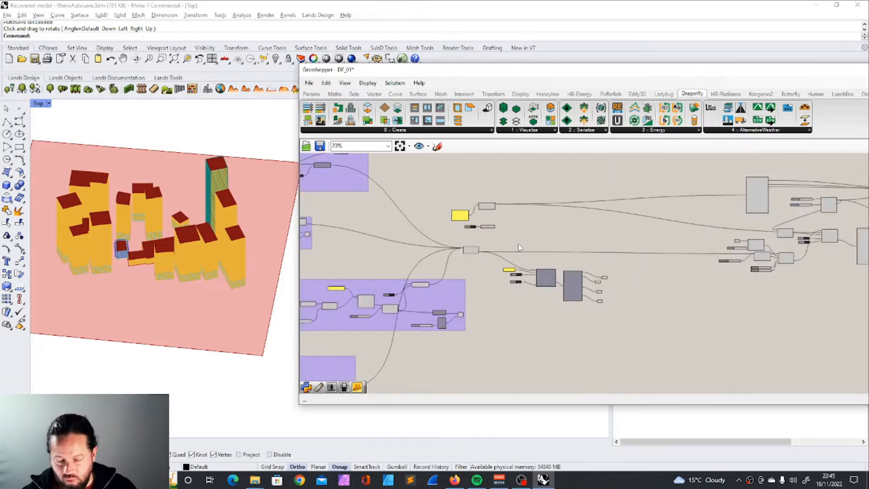
{"action": "mouse_move", "coordinate": [654, 132]}
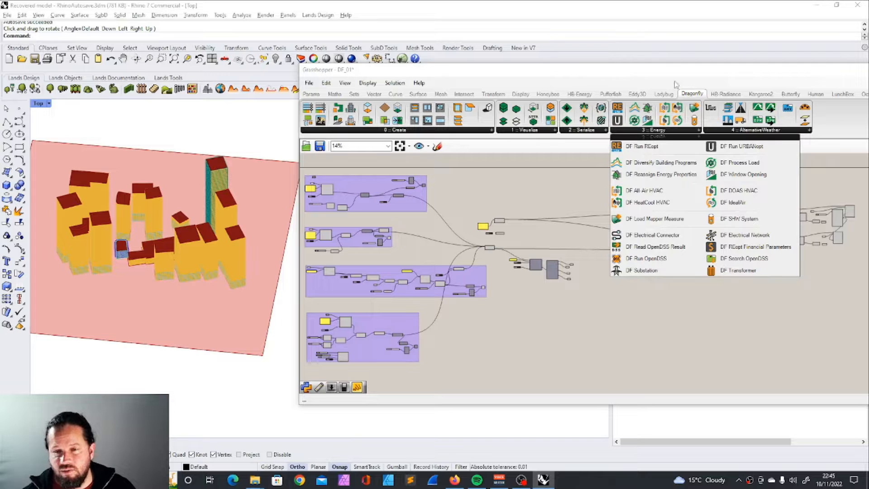
{"action": "mouse_move", "coordinate": [602, 132]}
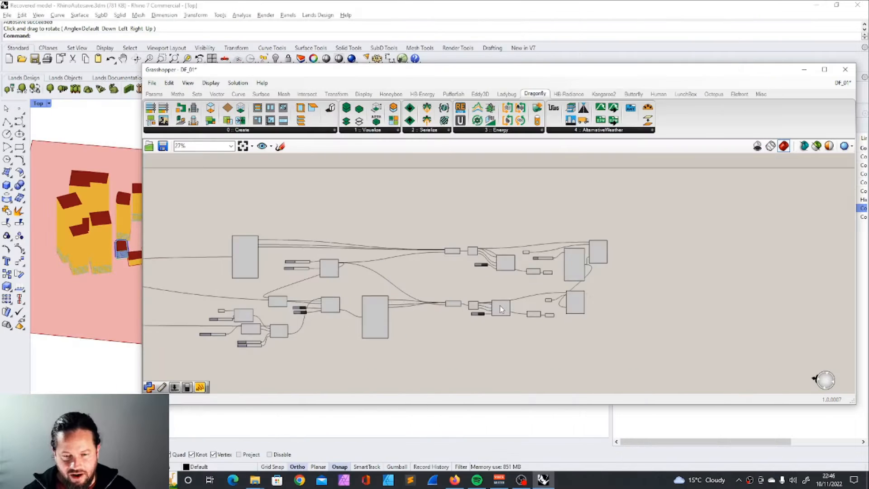
Step: Uncover the Rhino viewport and examine the two hourly plots beside the building model again
{"action": "scroll", "coordinate": [554, 301], "scroll_direction": "up", "scroll_amount": 3}
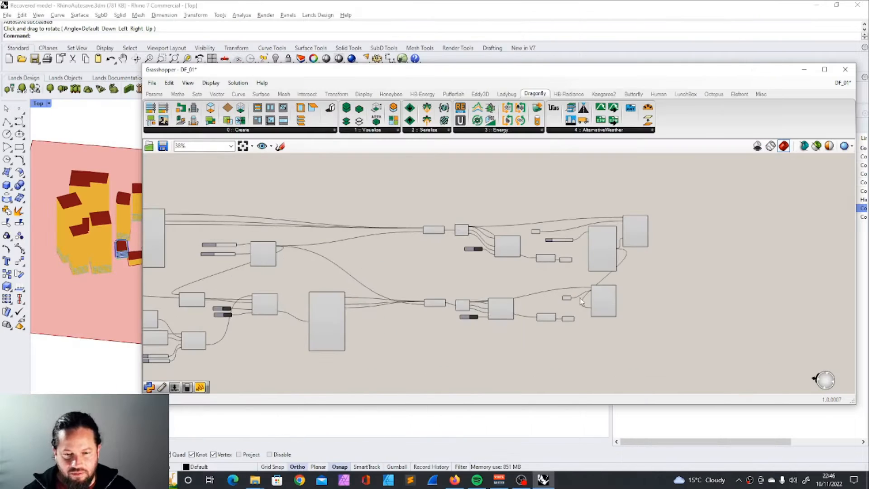
{"action": "left_click_drag", "start_coordinate": [325, 70], "coordinate": [671, 83]}
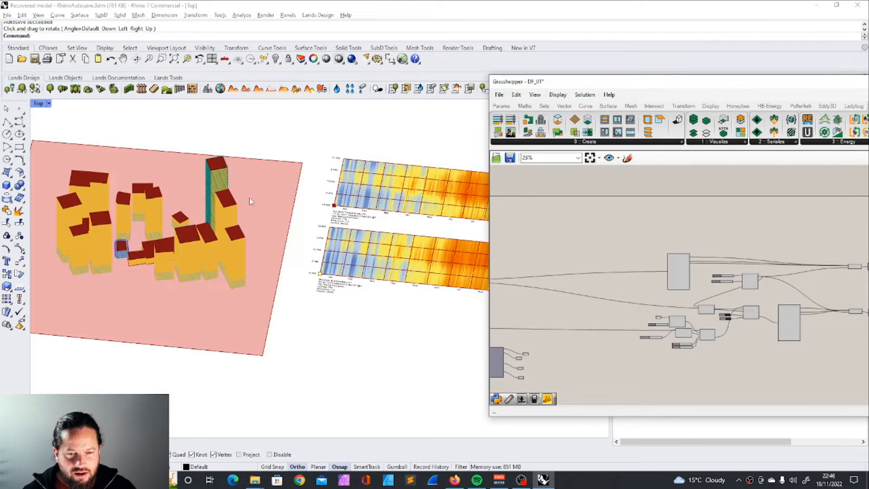
{"action": "scroll", "coordinate": [254, 196], "scroll_direction": "down", "scroll_amount": 2}
{"action": "scroll", "coordinate": [392, 252], "scroll_direction": "up", "scroll_amount": 3}
{"action": "scroll", "coordinate": [340, 229], "scroll_direction": "down", "scroll_amount": 2}
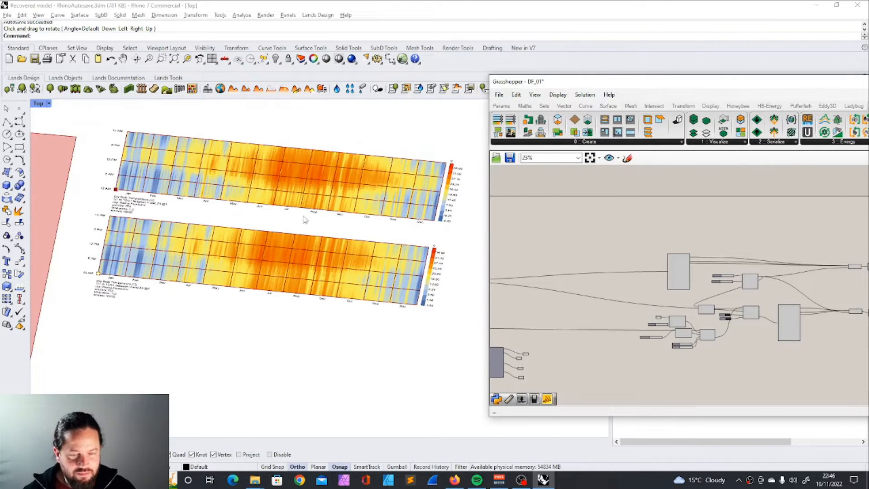
{"action": "right_click_drag", "start_coordinate": [310, 218], "coordinate": [323, 225]}
{"action": "scroll", "coordinate": [322, 226], "scroll_direction": "up", "scroll_amount": 2}
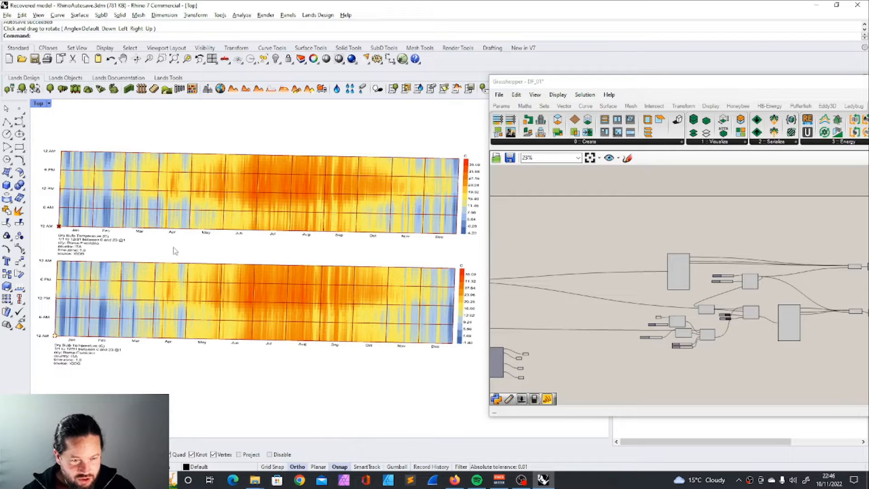
{"action": "scroll", "coordinate": [304, 247], "scroll_direction": "down", "scroll_amount": 2}
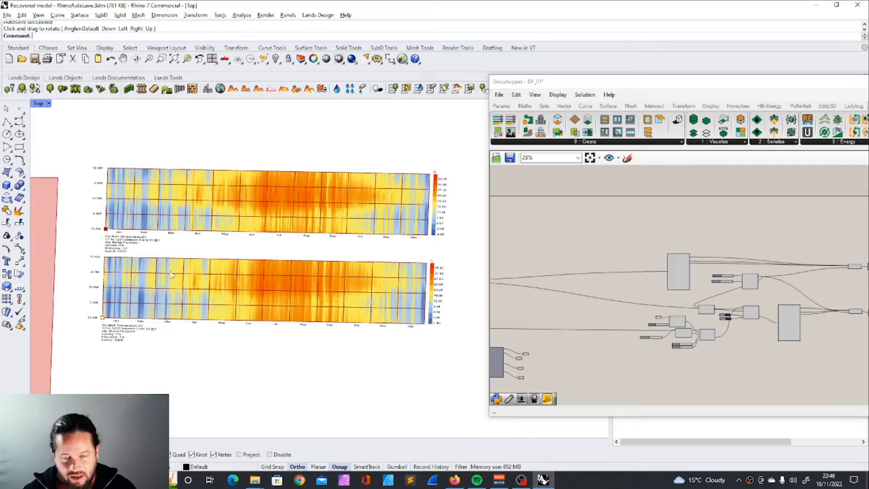
Step: Examine the urban weather generator part of the definition, including its terrain and traffic parameters and the EPW imports
{"action": "scroll", "coordinate": [761, 320], "scroll_direction": "up", "scroll_amount": 4}
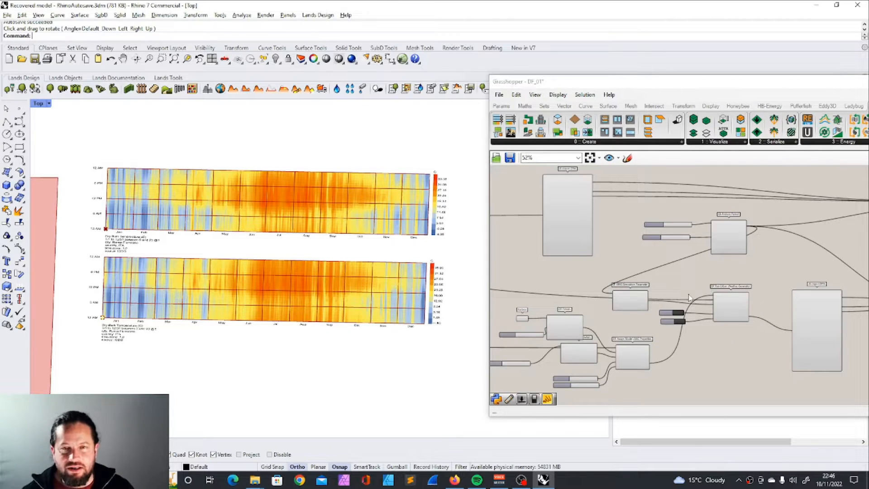
{"action": "scroll", "coordinate": [689, 297], "scroll_direction": "down", "scroll_amount": 2}
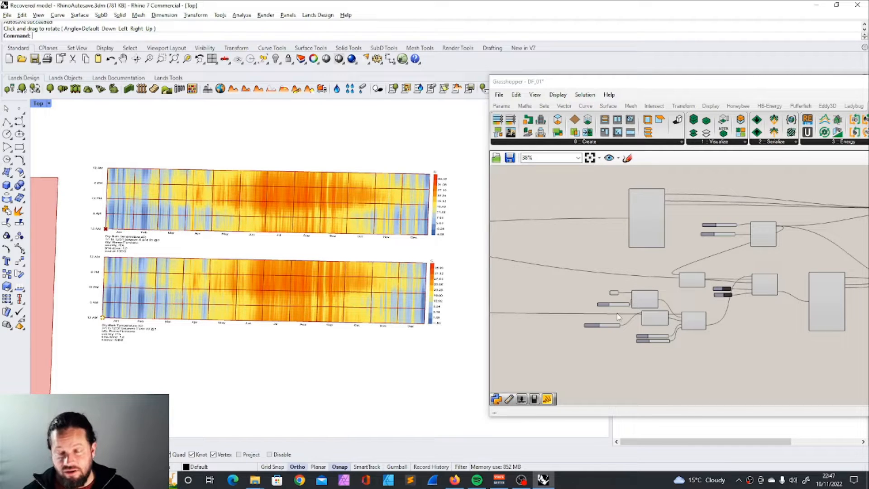
{"action": "scroll", "coordinate": [618, 317], "scroll_direction": "down", "scroll_amount": 5}
{"action": "scroll", "coordinate": [680, 319], "scroll_direction": "up", "scroll_amount": 5}
{"action": "scroll", "coordinate": [683, 297], "scroll_direction": "down", "scroll_amount": 2}
{"action": "scroll", "coordinate": [683, 297], "scroll_direction": "down", "scroll_amount": 5}
{"action": "scroll", "coordinate": [604, 272], "scroll_direction": "up", "scroll_amount": 10}
{"action": "scroll", "coordinate": [603, 272], "scroll_direction": "down", "scroll_amount": 8}
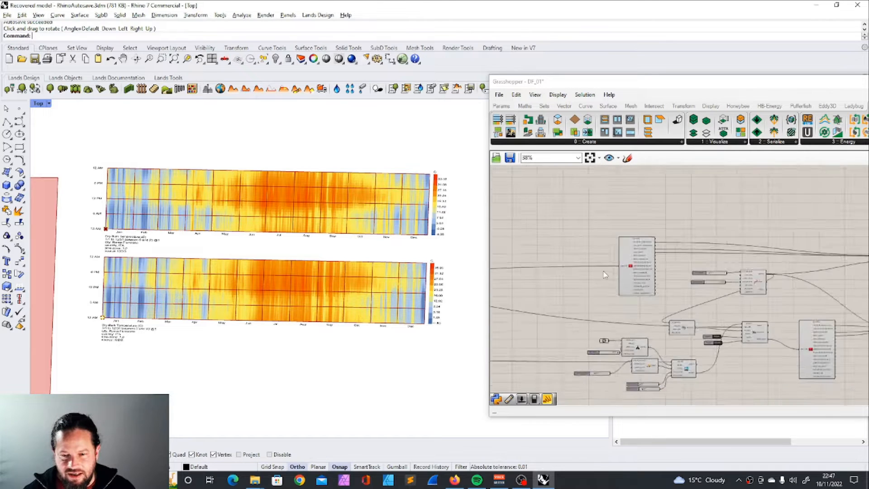
Step: Delete the weather, comfort and hourly plot components after the Dragonfly model, keeping the Honeybee conversion, and view the buildings
{"action": "scroll", "coordinate": [561, 231], "scroll_direction": "down", "scroll_amount": 3}
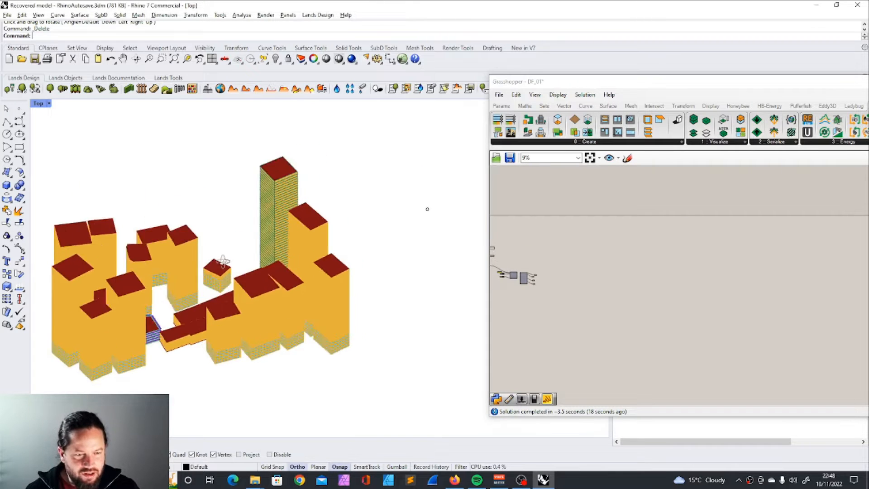
{"action": "right_click_drag", "start_coordinate": [223, 261], "coordinate": [244, 267], "text": "ctrl+shift"}
{"action": "scroll", "coordinate": [227, 360], "scroll_direction": "up", "scroll_amount": 14}
{"action": "scroll", "coordinate": [231, 351], "scroll_direction": "down", "scroll_amount": 10}
{"action": "right_click_drag", "start_coordinate": [250, 318], "coordinate": [322, 264], "text": "ctrl+shift"}
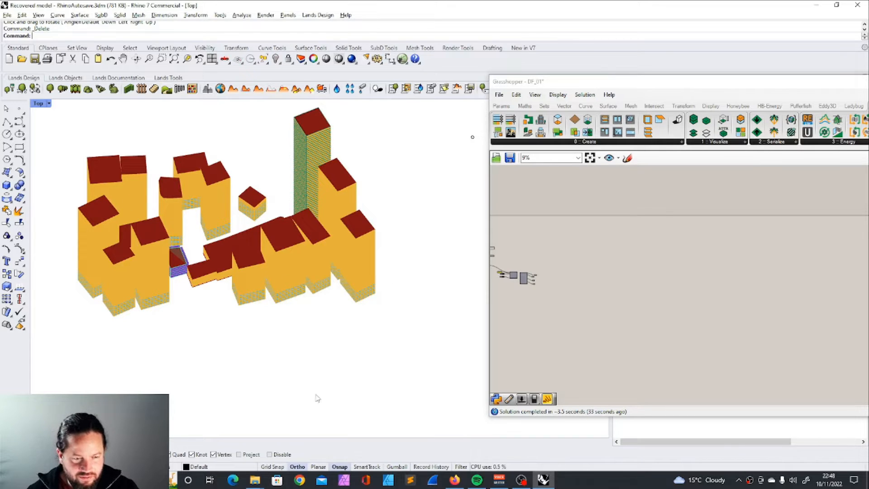
Step: Reposition the Grasshopper window to expose the Dragonfly components and the empty canvas beside the Honeybee visualization components
{"action": "scroll", "coordinate": [588, 280], "scroll_direction": "up", "scroll_amount": 2}
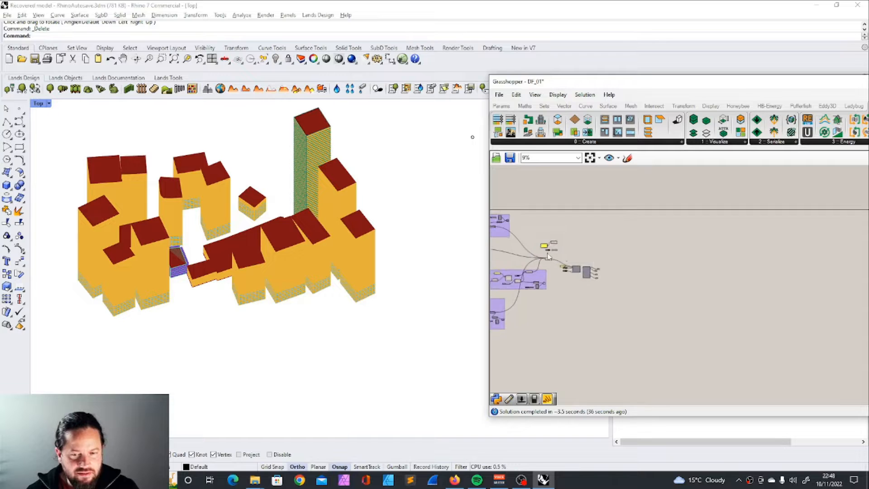
{"action": "scroll", "coordinate": [606, 281], "scroll_direction": "up", "scroll_amount": 2}
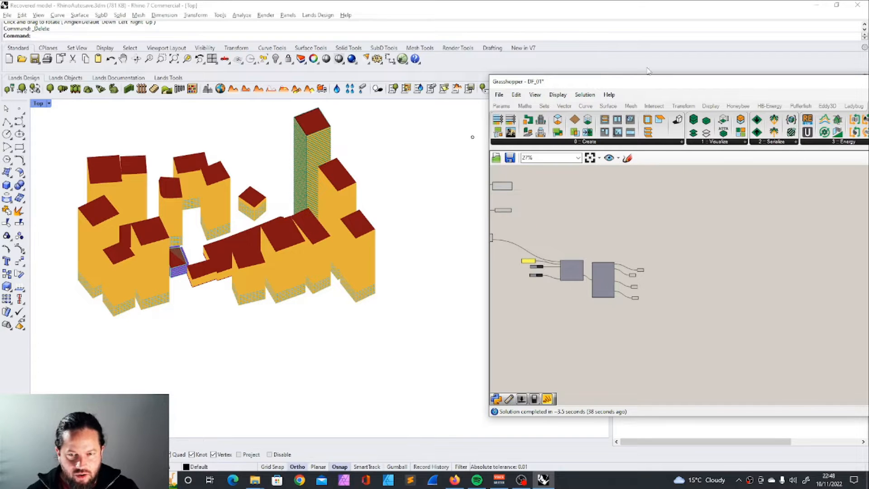
{"action": "left_click_drag", "start_coordinate": [645, 83], "coordinate": [462, 78]}
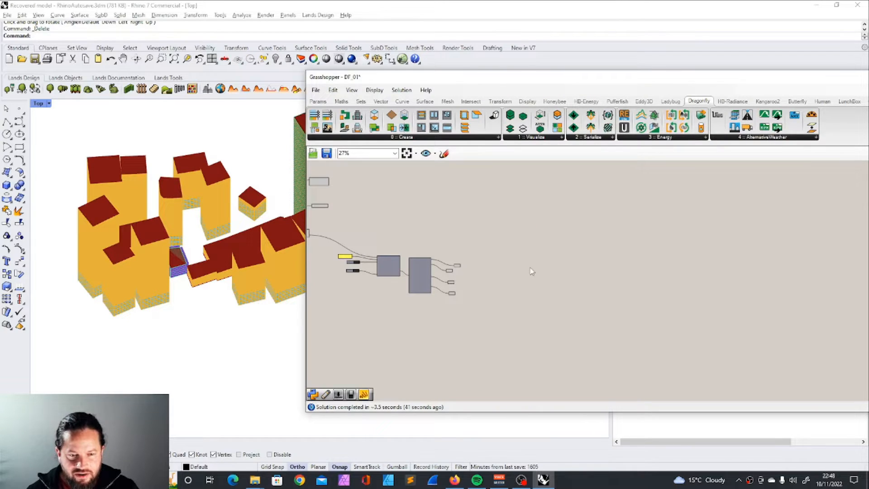
Step: Add a DF Run Urban Weather Generator component on the empty canvas beside the weather download and DF Model components
{"action": "scroll", "coordinate": [532, 272], "scroll_direction": "down", "scroll_amount": 2}
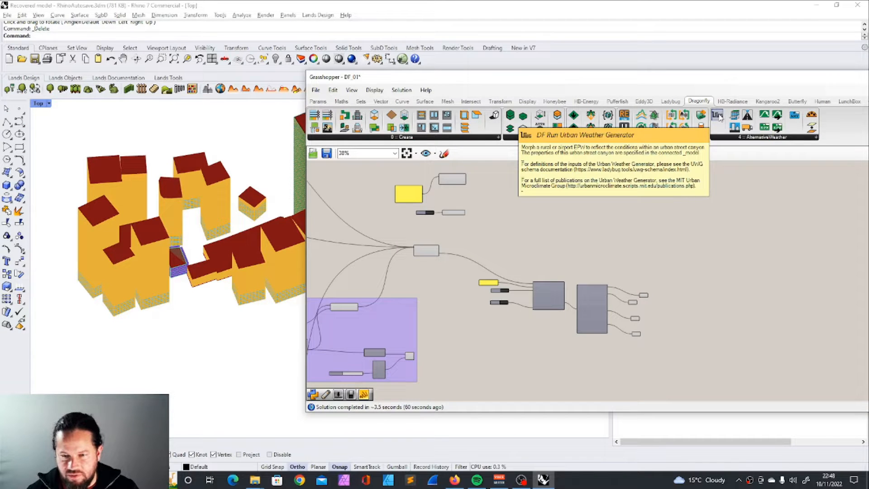
{"action": "left_click_drag", "start_coordinate": [719, 117], "coordinate": [592, 215]}
{"action": "scroll", "coordinate": [591, 213], "scroll_direction": "up", "scroll_amount": 2}
{"action": "scroll", "coordinate": [608, 206], "scroll_direction": "up", "scroll_amount": 4}
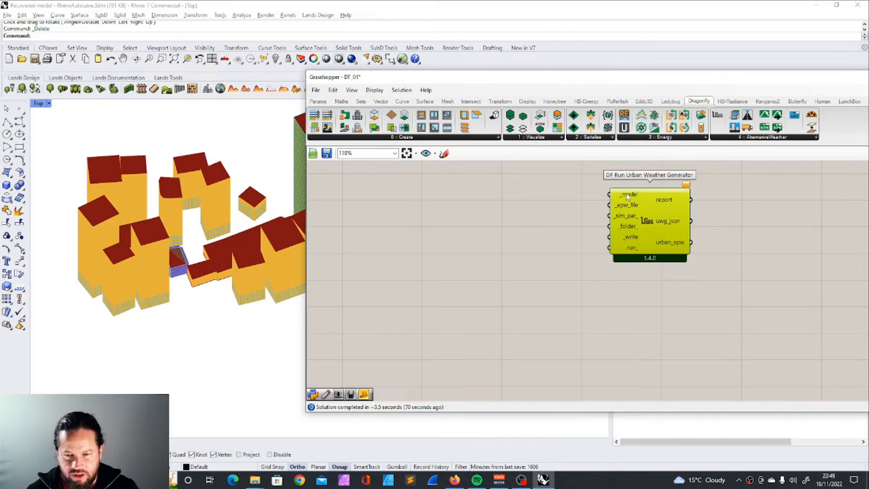
Step: Connect the DF Model's model output to the _model input of the Urban Weather Generator
{"action": "scroll", "coordinate": [627, 199], "scroll_direction": "down", "scroll_amount": 10}
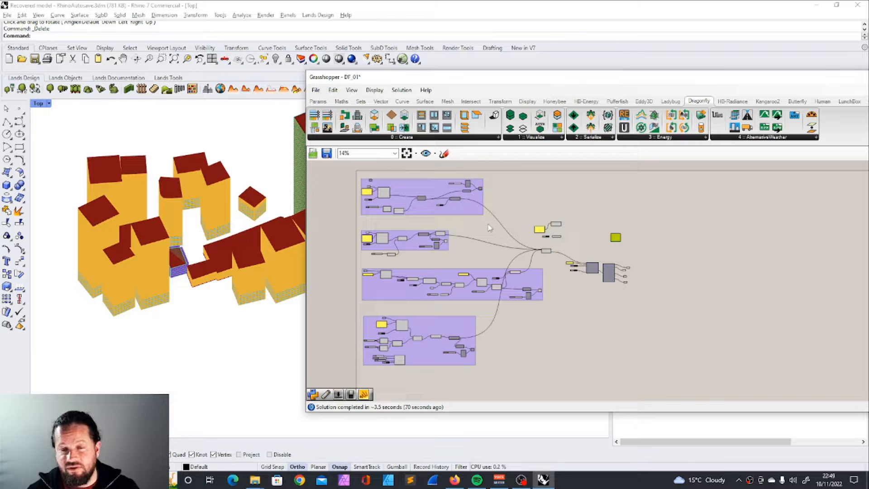
{"action": "scroll", "coordinate": [700, 258], "scroll_direction": "up", "scroll_amount": 2}
{"action": "scroll", "coordinate": [518, 235], "scroll_direction": "up", "scroll_amount": 4}
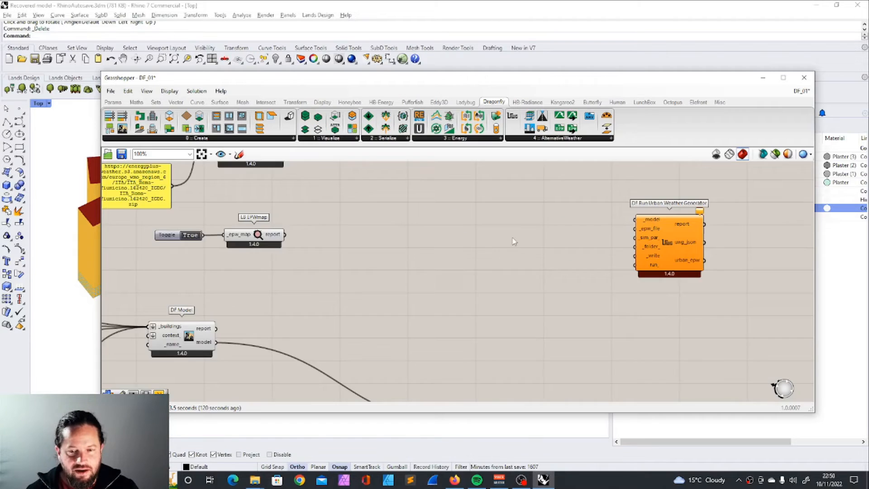
{"action": "scroll", "coordinate": [514, 241], "scroll_direction": "down", "scroll_amount": 3}
{"action": "left_click_drag", "start_coordinate": [592, 238], "coordinate": [506, 244]}
{"action": "mouse_move", "coordinate": [330, 304]}
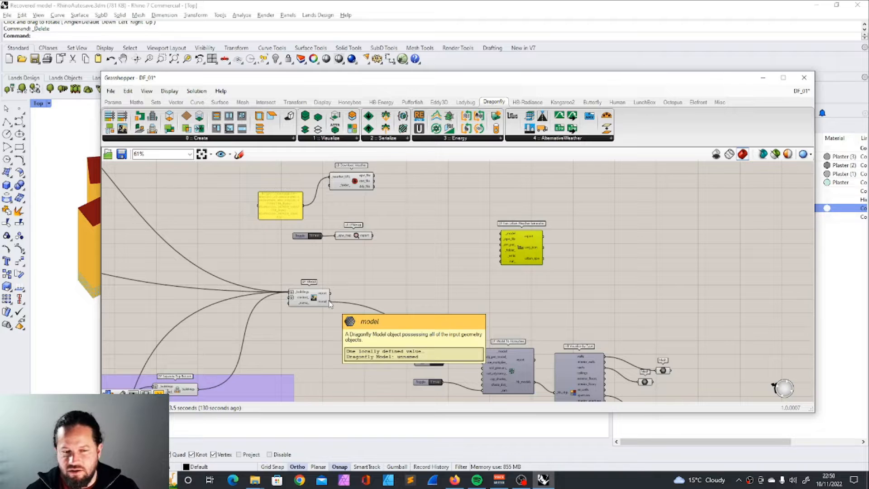
{"action": "left_click_drag", "start_coordinate": [330, 302], "coordinate": [501, 235]}
{"action": "scroll", "coordinate": [498, 235], "scroll_direction": "up", "scroll_amount": 4}
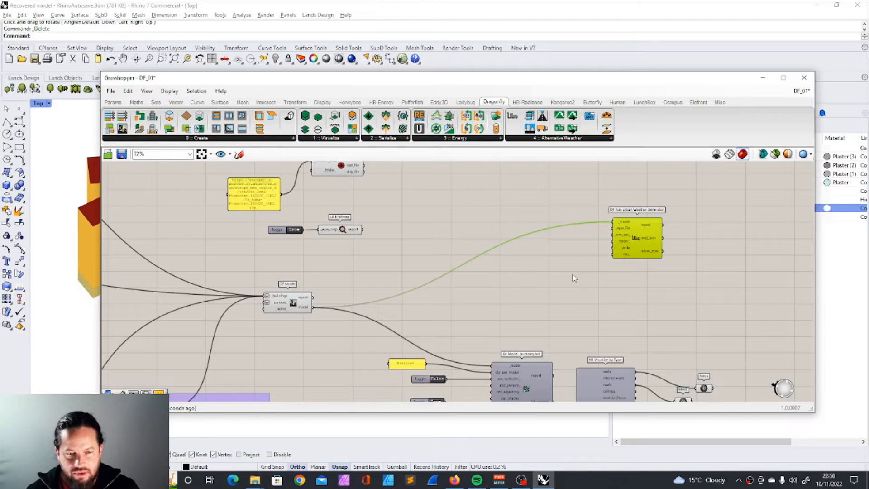
{"action": "scroll", "coordinate": [625, 248], "scroll_direction": "down", "scroll_amount": 3}
{"action": "mouse_move", "coordinate": [320, 219]}
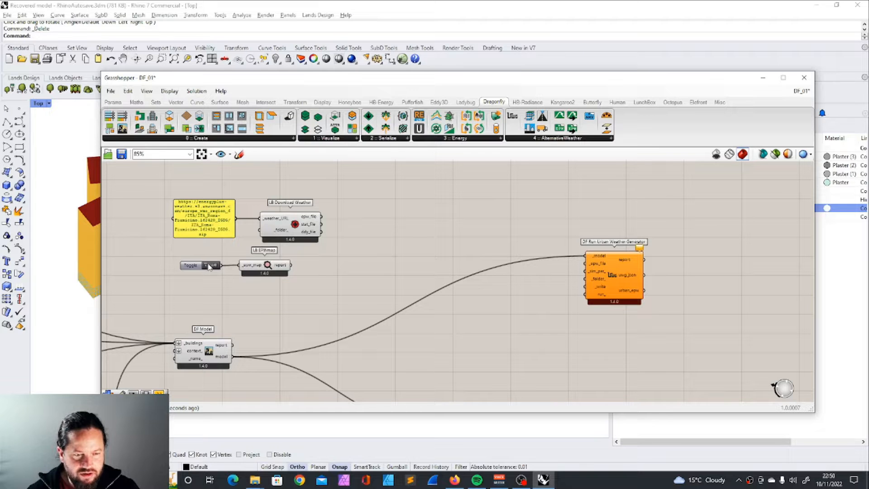
{"action": "left_click_drag", "start_coordinate": [166, 243], "coordinate": [361, 297]}
{"action": "left_click", "coordinate": [465, 101]}
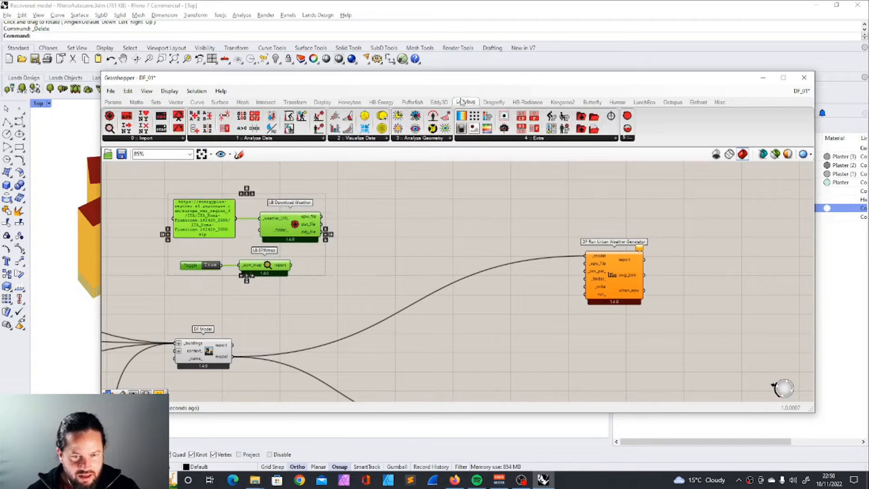
{"action": "left_click", "coordinate": [122, 138]}
{"action": "left_click_drag", "start_coordinate": [136, 153], "coordinate": [403, 227]}
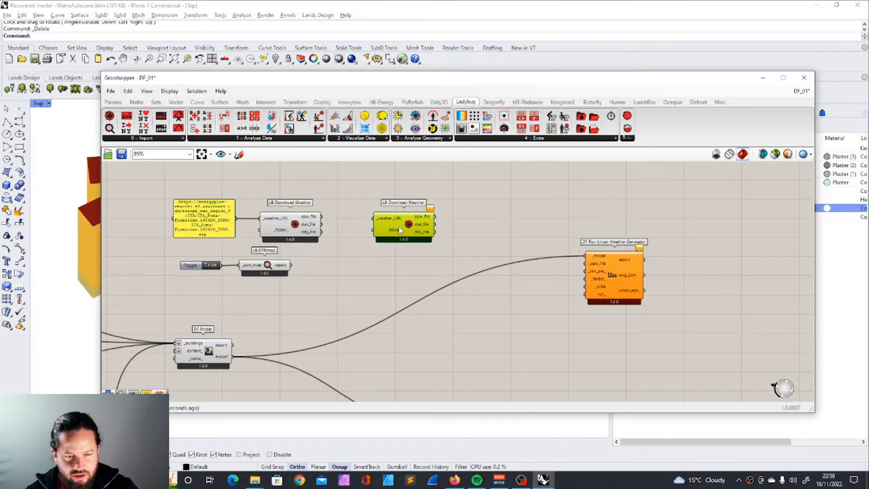
{"action": "key", "text": "Delete"}
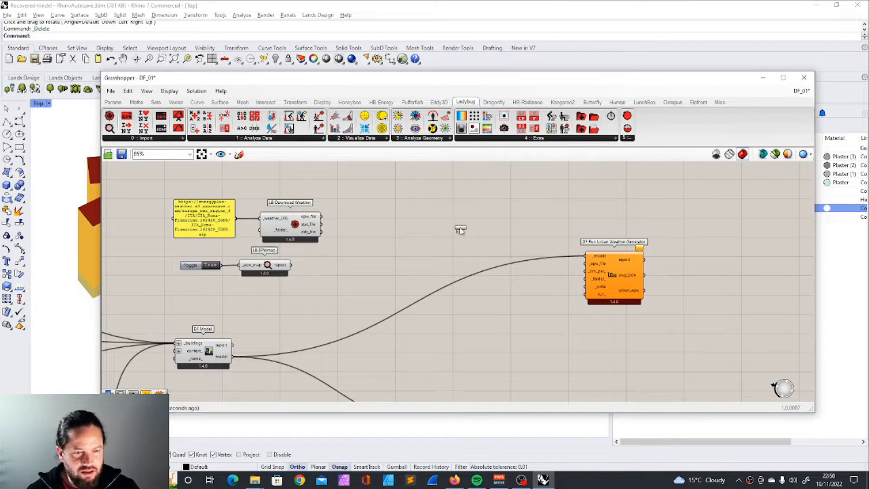
{"action": "left_click", "coordinate": [437, 210]}
{"action": "left_click", "coordinate": [433, 215]}
{"action": "key", "text": "Delete"}
Step: Add an LB Import EPW component and position it above the Urban Weather Generator
{"action": "left_click_drag", "start_coordinate": [127, 116], "coordinate": [471, 224]}
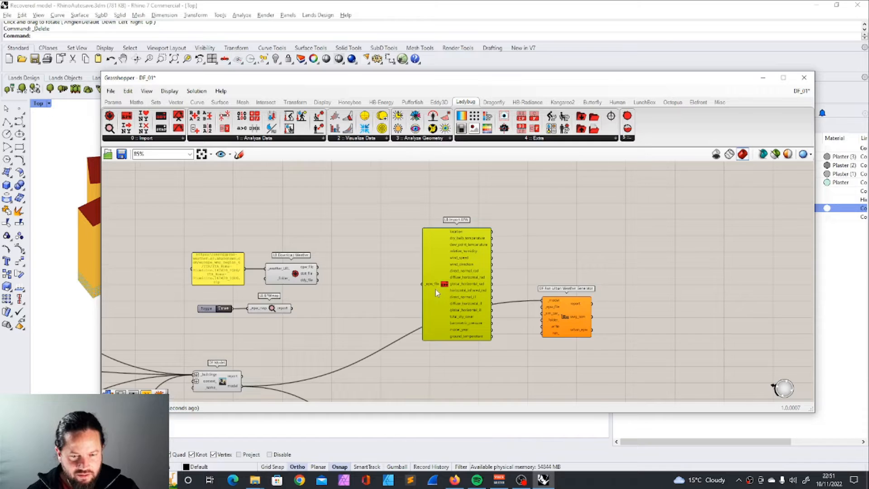
{"action": "scroll", "coordinate": [435, 289], "scroll_direction": "up", "scroll_amount": 2}
{"action": "left_click_drag", "start_coordinate": [433, 282], "coordinate": [453, 250]}
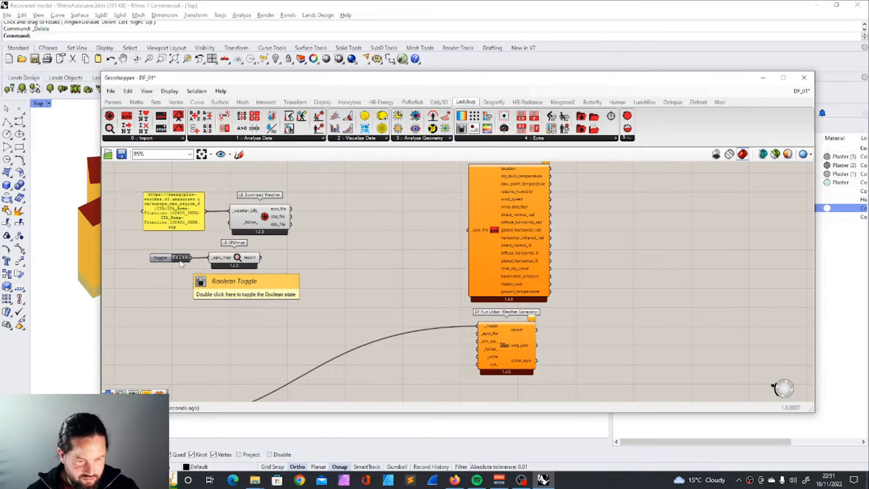
Step: Open the online EPW map and examine the weather stations near Madrid and Valencia
{"action": "double_click", "coordinate": [180, 263]}
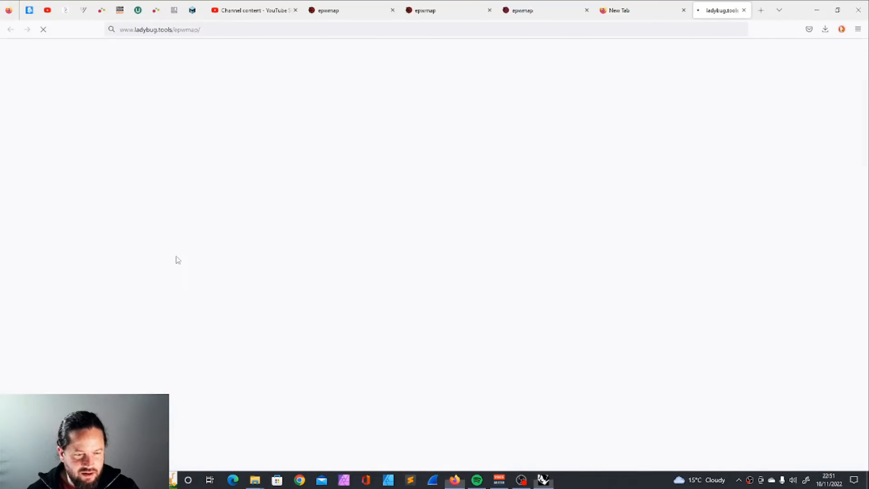
{"action": "scroll", "coordinate": [443, 200], "scroll_direction": "up", "scroll_amount": 4}
{"action": "scroll", "coordinate": [444, 201], "scroll_direction": "down", "scroll_amount": 6}
{"action": "scroll", "coordinate": [384, 190], "scroll_direction": "up", "scroll_amount": 12}
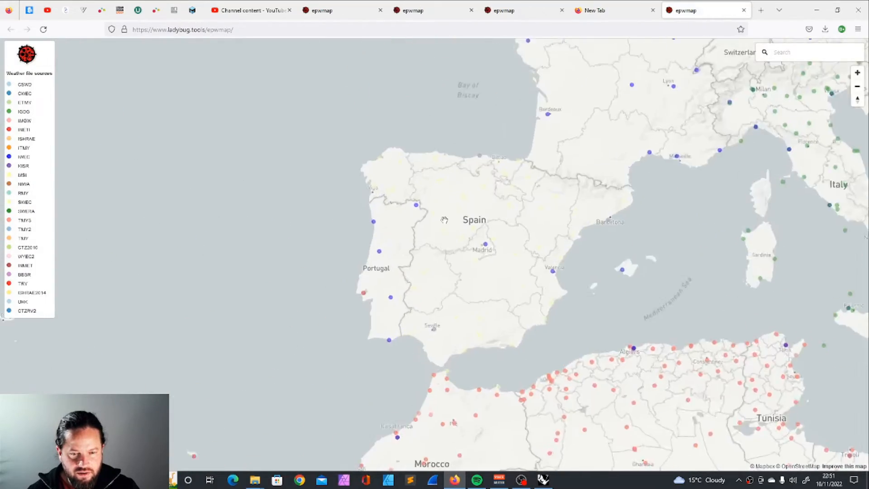
{"action": "scroll", "coordinate": [558, 285], "scroll_direction": "up", "scroll_amount": 10}
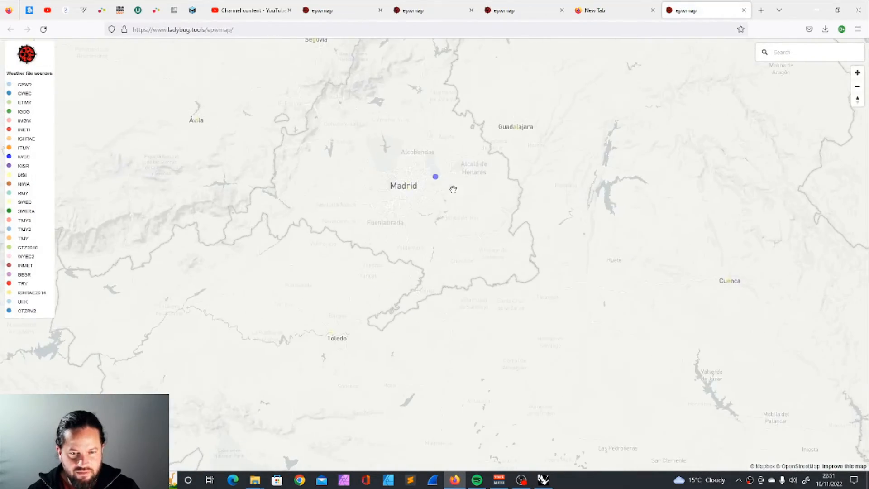
{"action": "scroll", "coordinate": [429, 174], "scroll_direction": "up", "scroll_amount": 5}
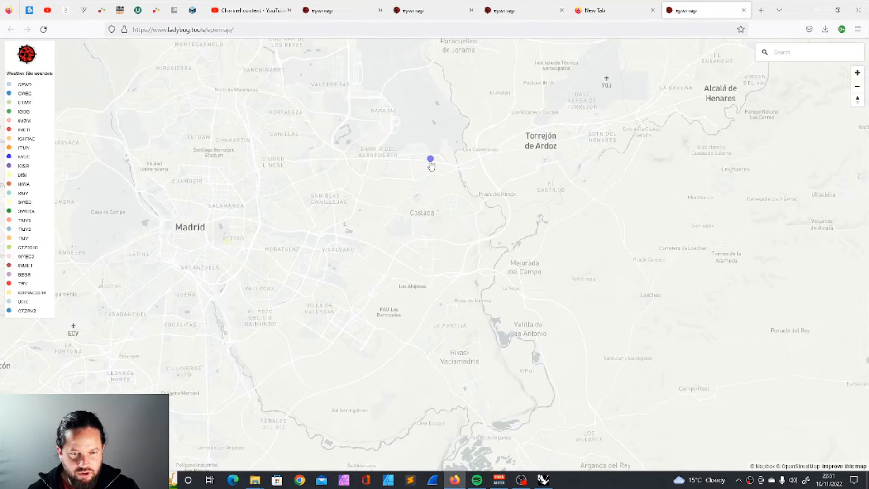
{"action": "scroll", "coordinate": [394, 200], "scroll_direction": "down", "scroll_amount": 10}
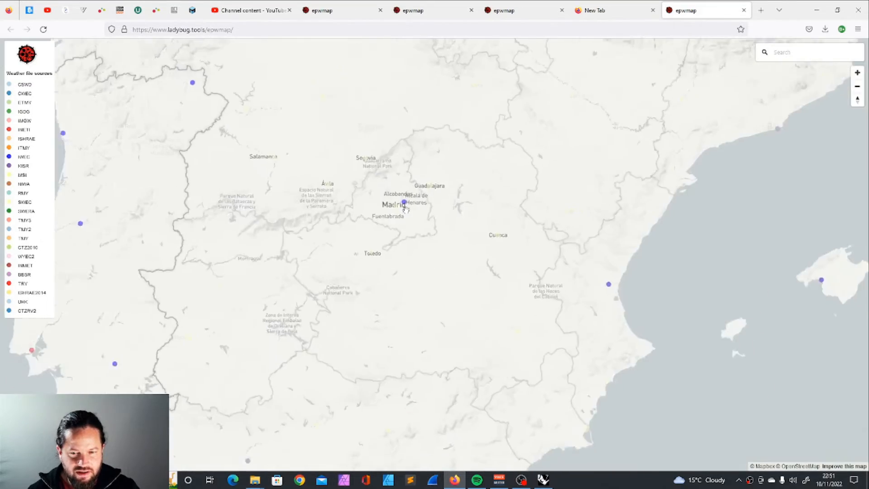
{"action": "left_click_drag", "start_coordinate": [610, 284], "coordinate": [413, 195]}
{"action": "scroll", "coordinate": [413, 195], "scroll_direction": "up", "scroll_amount": 3}
{"action": "scroll", "coordinate": [414, 196], "scroll_direction": "up", "scroll_amount": 5}
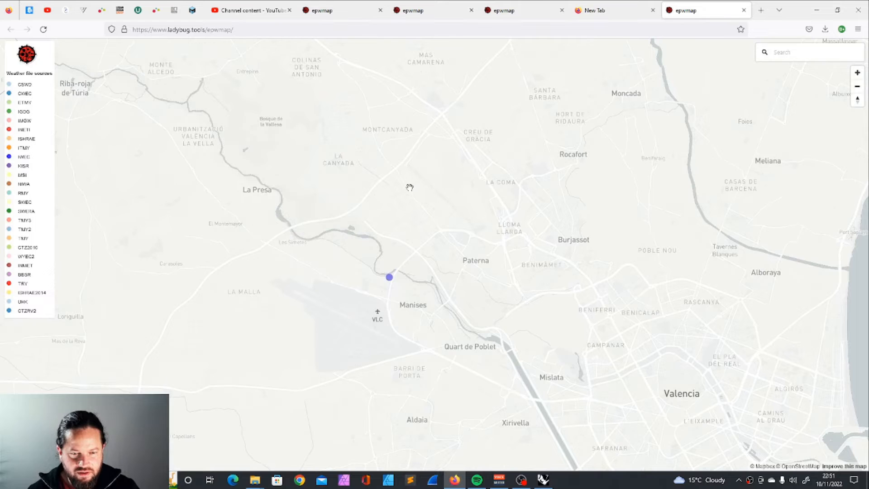
Step: Find the Seville SWEC weather station at the airport on the EPW map and bring up its weather file links
{"action": "scroll", "coordinate": [413, 186], "scroll_direction": "down", "scroll_amount": 5}
{"action": "scroll", "coordinate": [473, 212], "scroll_direction": "down", "scroll_amount": 8}
{"action": "left_click_drag", "start_coordinate": [299, 285], "coordinate": [459, 145]}
{"action": "scroll", "coordinate": [459, 145], "scroll_direction": "up", "scroll_amount": 15}
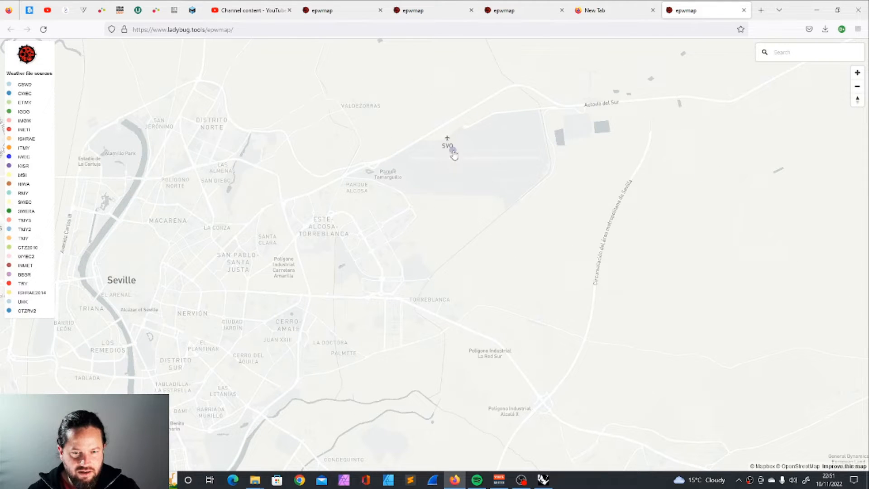
{"action": "left_click", "coordinate": [452, 148]}
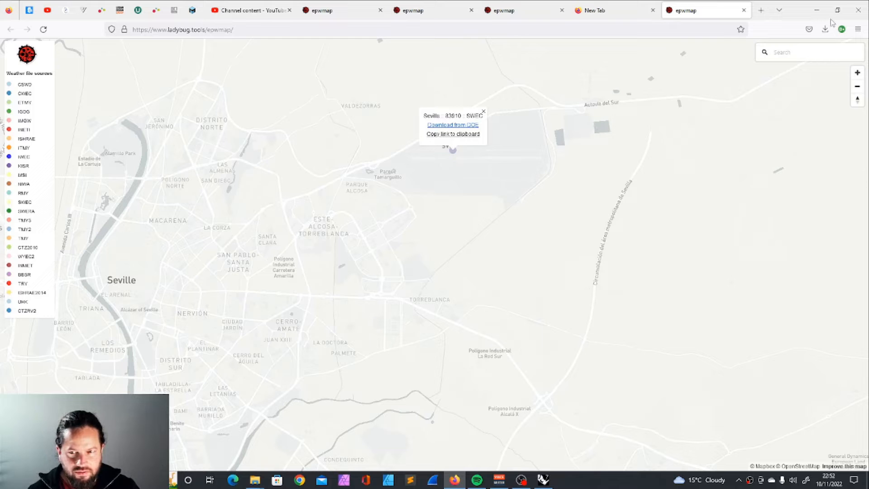
Step: Back in Grasshopper, use the Seville link as the weather URL, feed the EPW file into LB Import EPW, and check its outputs
{"action": "left_click", "coordinate": [816, 10]}
{"action": "scroll", "coordinate": [420, 235], "scroll_direction": "down", "scroll_amount": 5}
{"action": "scroll", "coordinate": [481, 244], "scroll_direction": "up", "scroll_amount": 3}
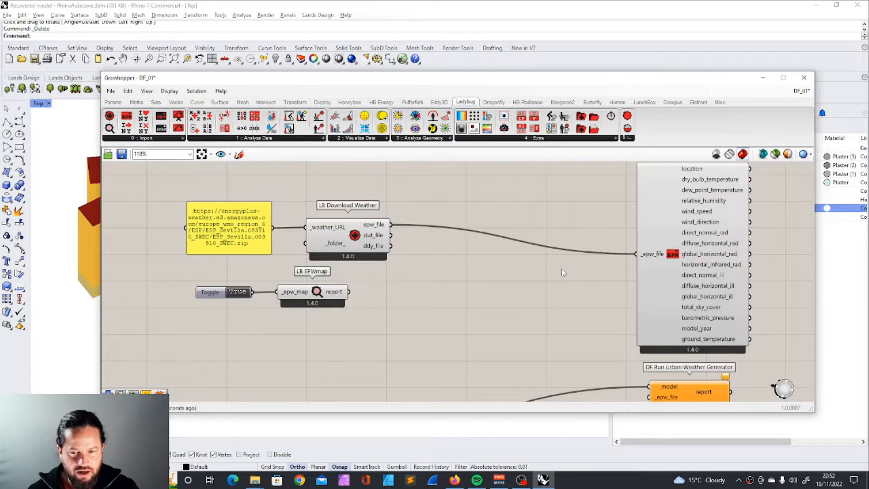
{"action": "scroll", "coordinate": [569, 272], "scroll_direction": "down", "scroll_amount": 2}
{"action": "scroll", "coordinate": [647, 265], "scroll_direction": "up", "scroll_amount": 2}
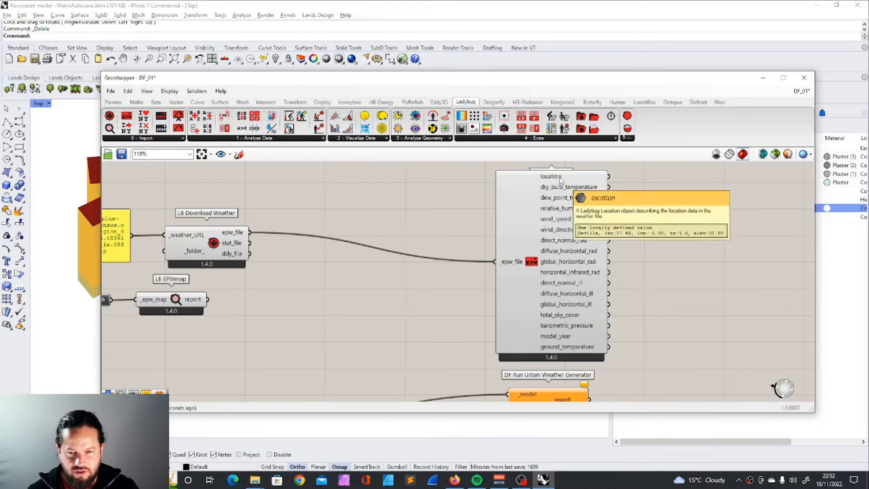
{"action": "mouse_move", "coordinate": [566, 193]}
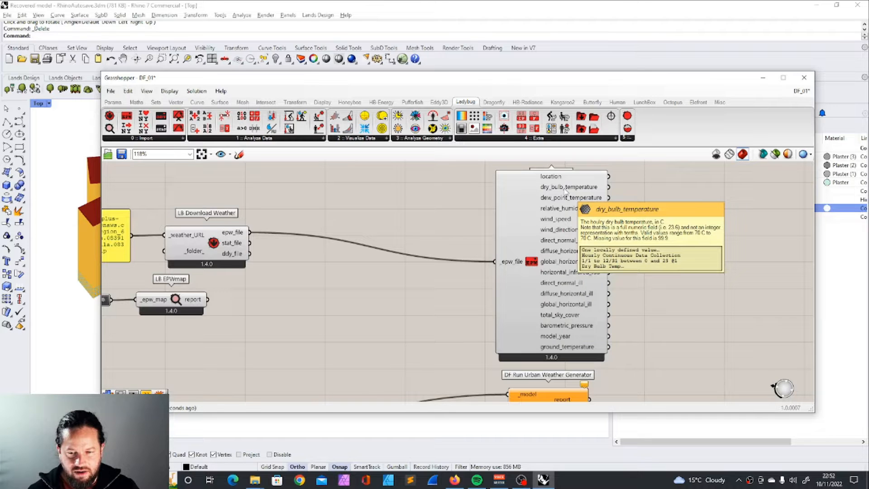
Step: Shift LB Import EPW upward and connect the downloaded epw_file to the Urban Weather Generator's _epw_file input
{"action": "left_click", "coordinate": [525, 268]}
{"action": "scroll", "coordinate": [479, 286], "scroll_direction": "down", "scroll_amount": 3}
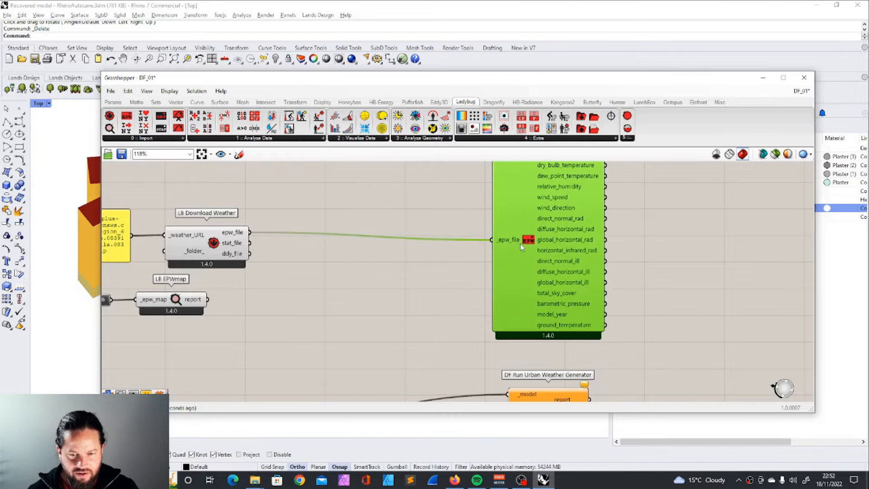
{"action": "scroll", "coordinate": [479, 285], "scroll_direction": "up", "scroll_amount": 3}
{"action": "scroll", "coordinate": [405, 294], "scroll_direction": "down", "scroll_amount": 1}
{"action": "left_click_drag", "start_coordinate": [319, 188], "coordinate": [506, 313]}
{"action": "scroll", "coordinate": [479, 200], "scroll_direction": "down", "scroll_amount": 1}
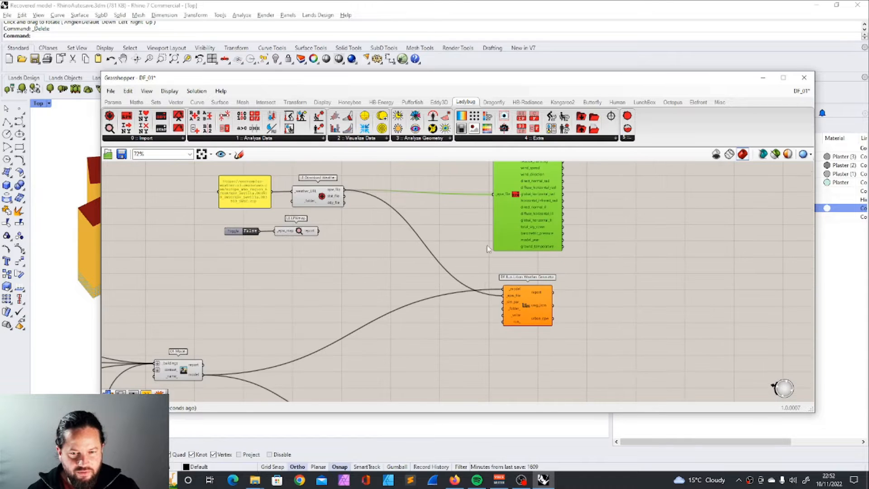
Step: Move LB Import EPW and the Urban Weather Generator together, farther away from the weather download components
{"action": "scroll", "coordinate": [487, 249], "scroll_direction": "down", "scroll_amount": 2}
{"action": "scroll", "coordinate": [467, 200], "scroll_direction": "up", "scroll_amount": 1}
{"action": "left_click_drag", "start_coordinate": [447, 175], "coordinate": [544, 324]}
{"action": "left_click_drag", "start_coordinate": [480, 247], "coordinate": [634, 246]}
{"action": "left_click", "coordinate": [704, 307]}
Step: Add two Boolean toggles, connect them to the Urban Weather Generator's _write and run_ inputs, and set both to True
{"action": "scroll", "coordinate": [703, 308], "scroll_direction": "up", "scroll_amount": 4}
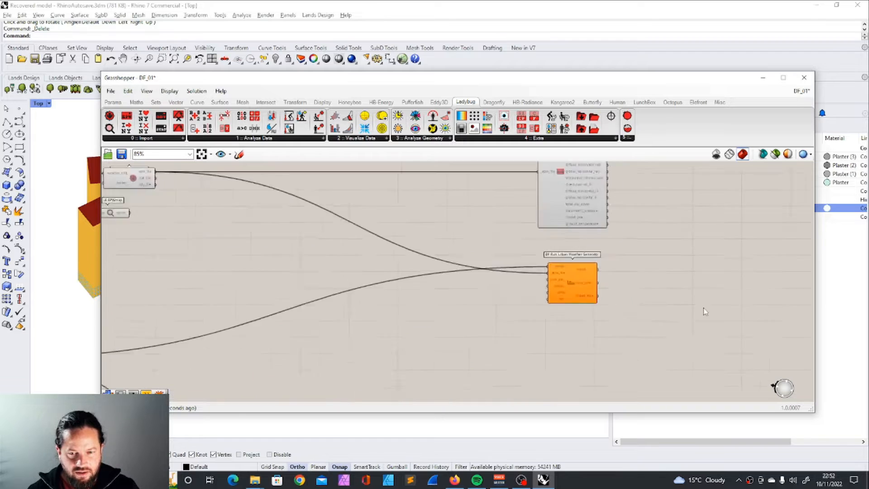
{"action": "scroll", "coordinate": [703, 308], "scroll_direction": "up", "scroll_amount": 2}
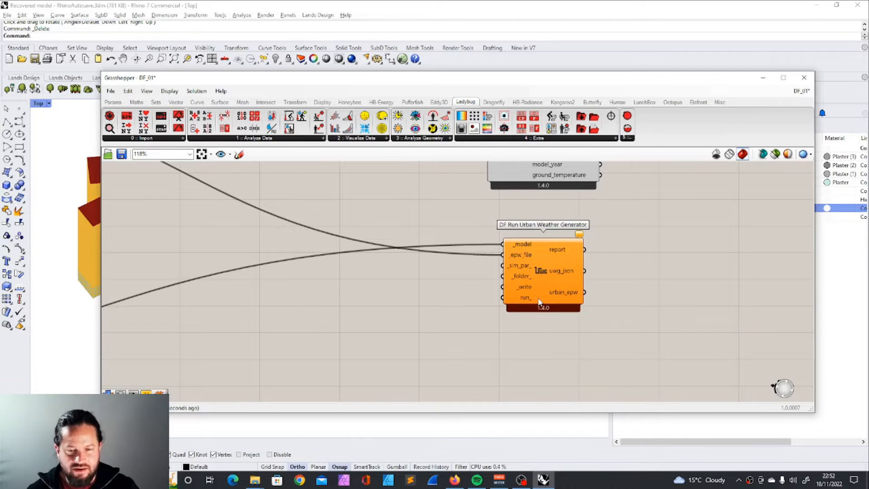
{"action": "double_click", "coordinate": [453, 304]}
{"action": "type", "text": "r"}
{"action": "key", "text": "BackSpace"}
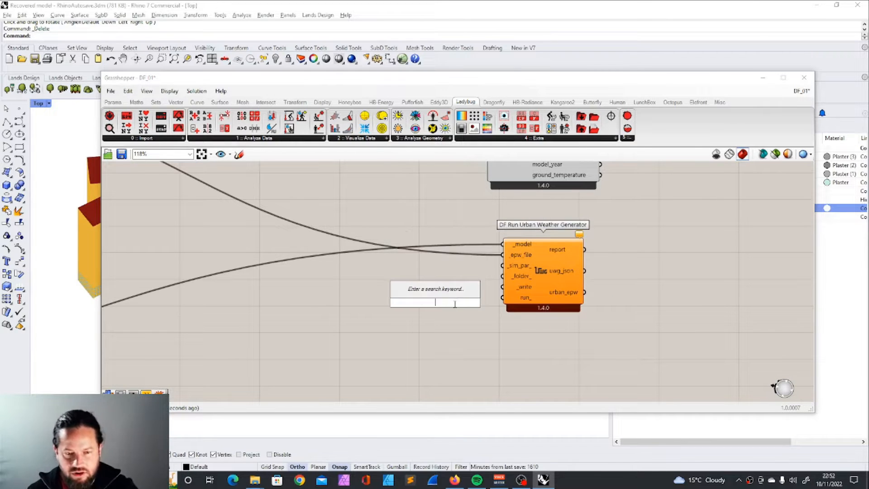
{"action": "type", "text": "t"}
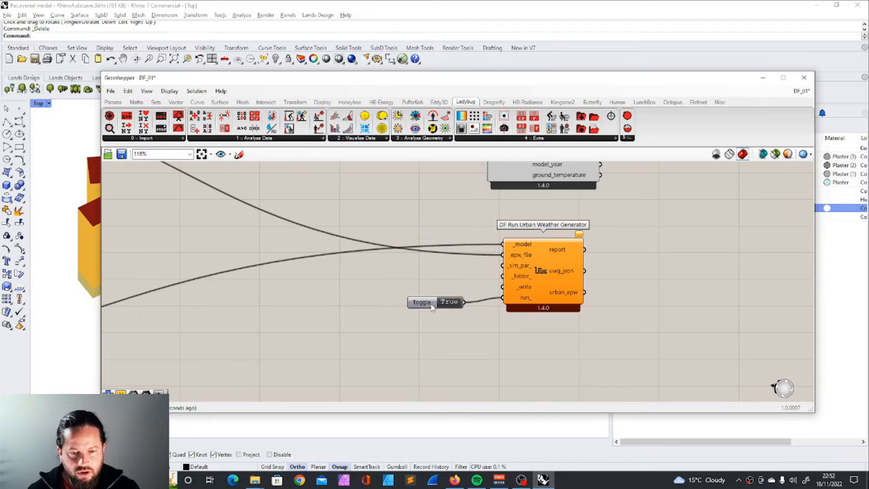
{"action": "left_click_drag", "start_coordinate": [432, 304], "coordinate": [424, 284]}
{"action": "key", "text": "ctrl+c"}
{"action": "key", "text": "ctrl+v"}
{"action": "left_click_drag", "start_coordinate": [463, 287], "coordinate": [504, 283]}
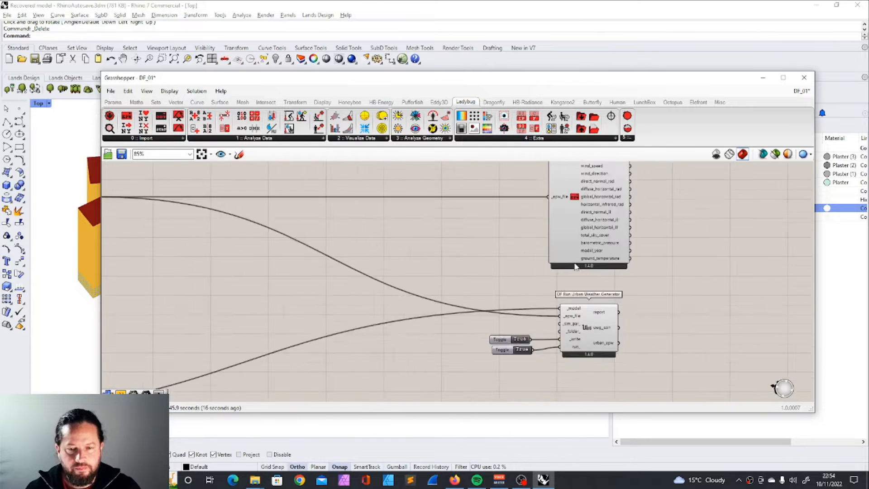
Step: Examine the Urban Weather Generator's connections and its urban_epw output
{"action": "scroll", "coordinate": [453, 271], "scroll_direction": "down", "scroll_amount": 3}
{"action": "left_click_drag", "start_coordinate": [394, 83], "coordinate": [423, 76]}
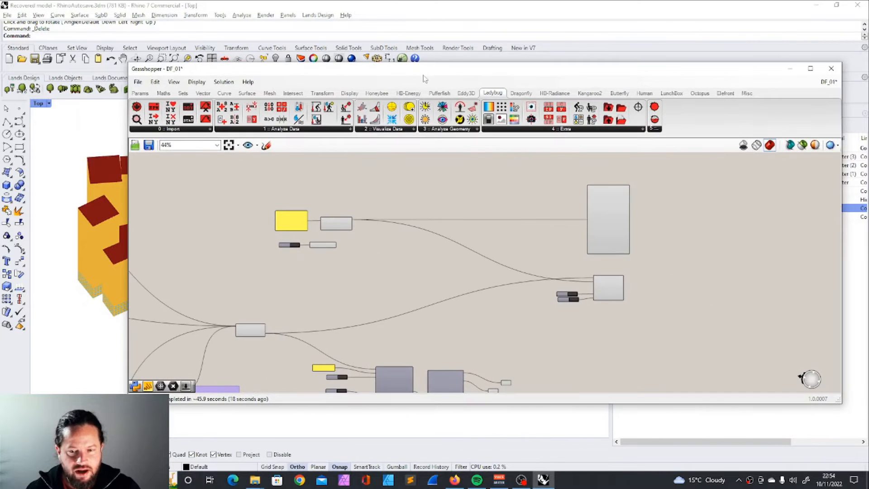
{"action": "scroll", "coordinate": [755, 256], "scroll_direction": "up", "scroll_amount": 4}
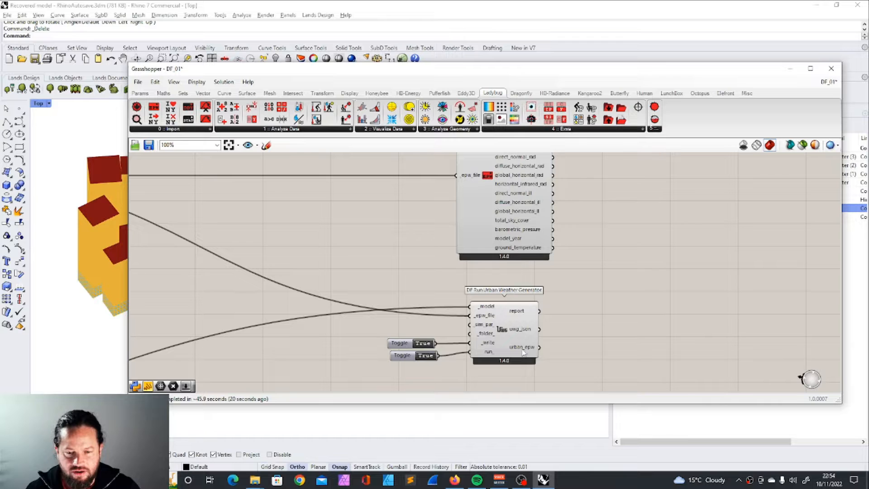
{"action": "scroll", "coordinate": [528, 349], "scroll_direction": "up", "scroll_amount": 3}
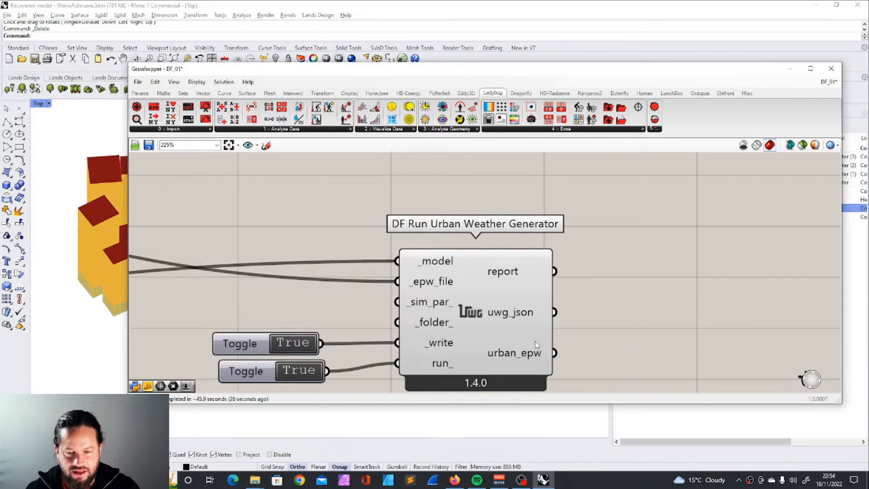
{"action": "scroll", "coordinate": [536, 344], "scroll_direction": "down", "scroll_amount": 4}
{"action": "scroll", "coordinate": [502, 309], "scroll_direction": "up", "scroll_amount": 6}
{"action": "scroll", "coordinate": [504, 310], "scroll_direction": "down", "scroll_amount": 8}
Step: Reposition the Grasshopper window to view the Rhino buildings and the empty canvas beside the weather components
{"action": "left_click_drag", "start_coordinate": [442, 78], "coordinate": [800, 83]}
{"action": "scroll", "coordinate": [292, 248], "scroll_direction": "down", "scroll_amount": 6}
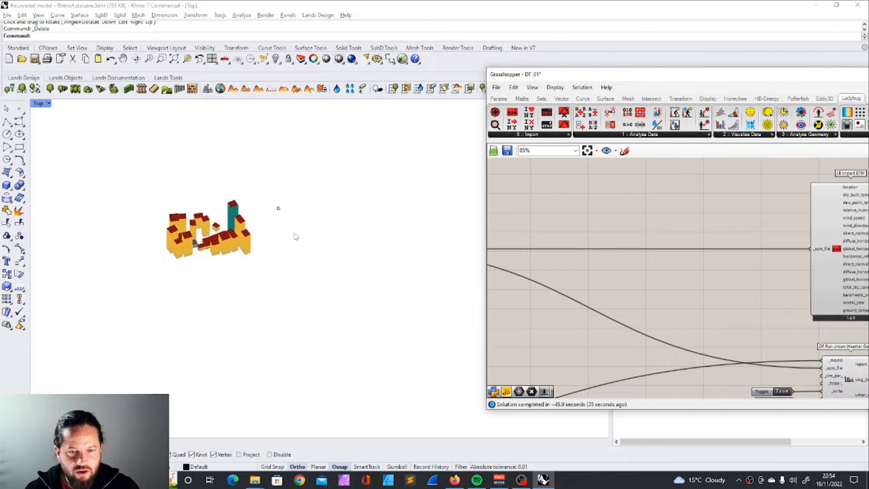
{"action": "scroll", "coordinate": [304, 229], "scroll_direction": "up", "scroll_amount": 3}
{"action": "scroll", "coordinate": [686, 225], "scroll_direction": "down", "scroll_amount": 3}
{"action": "scroll", "coordinate": [639, 223], "scroll_direction": "up", "scroll_amount": 2}
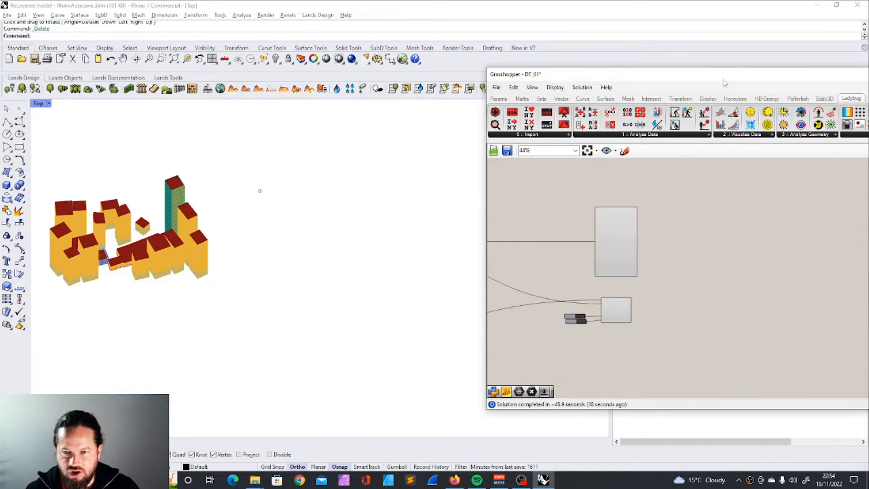
{"action": "left_click_drag", "start_coordinate": [732, 75], "coordinate": [601, 77]}
{"action": "scroll", "coordinate": [609, 175], "scroll_direction": "up", "scroll_amount": 1}
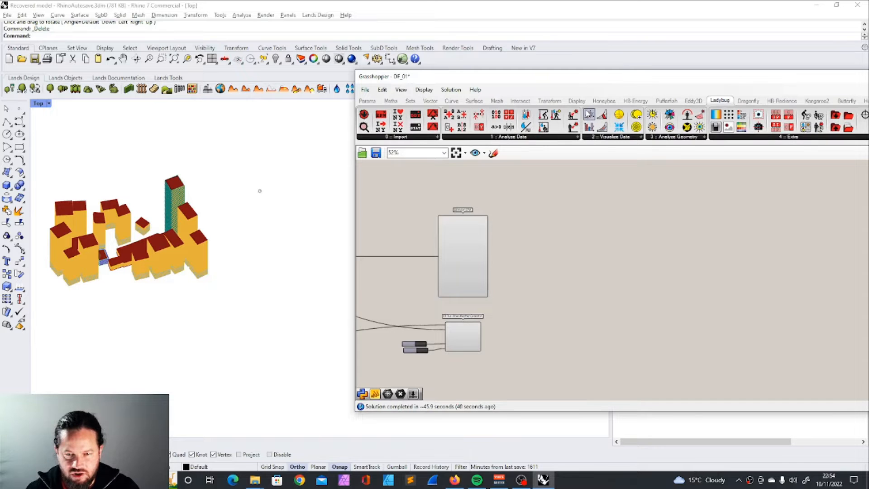
Step: Add an LB Hourly Plot component and connect LB Import EPW's dry_bulb_temperature output to its _data input
{"action": "left_click_drag", "start_coordinate": [591, 115], "coordinate": [584, 222]}
{"action": "scroll", "coordinate": [474, 236], "scroll_direction": "up", "scroll_amount": 3}
{"action": "scroll", "coordinate": [475, 242], "scroll_direction": "up", "scroll_amount": 2}
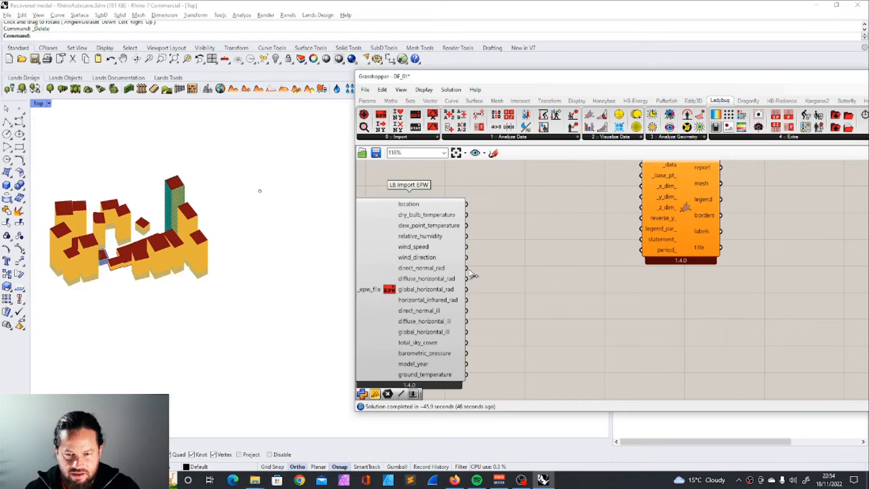
{"action": "scroll", "coordinate": [471, 221], "scroll_direction": "down", "scroll_amount": 1}
{"action": "left_click_drag", "start_coordinate": [472, 219], "coordinate": [649, 176]}
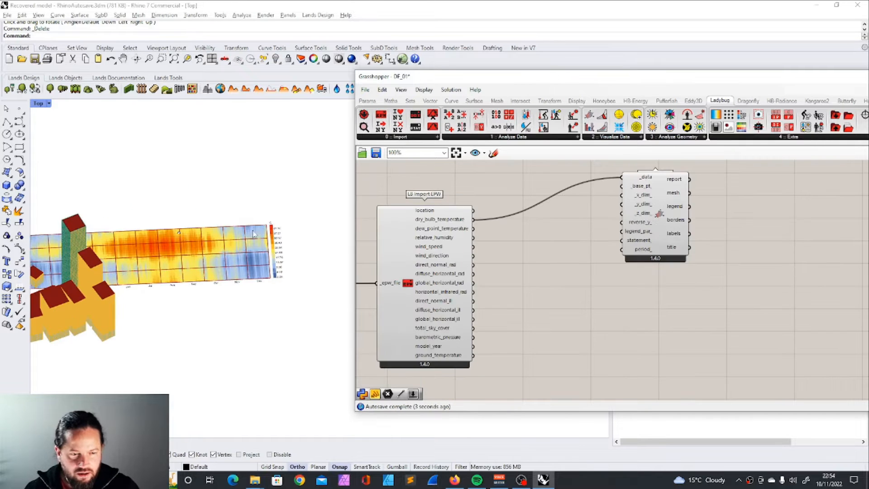
Step: Add a Point parameter to the Hourly Plot's _base_pt_ input and reference the Rhino point beside the buildings
{"action": "double_click", "coordinate": [588, 215]}
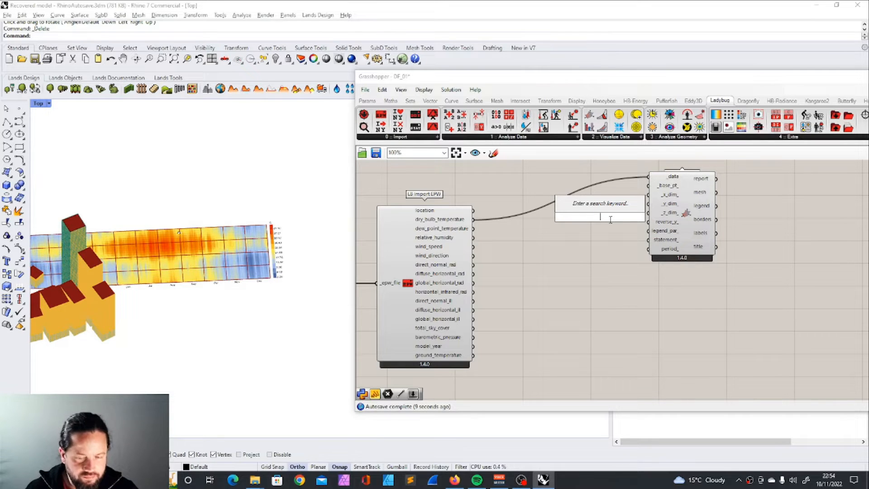
{"action": "type", "text": "po"}
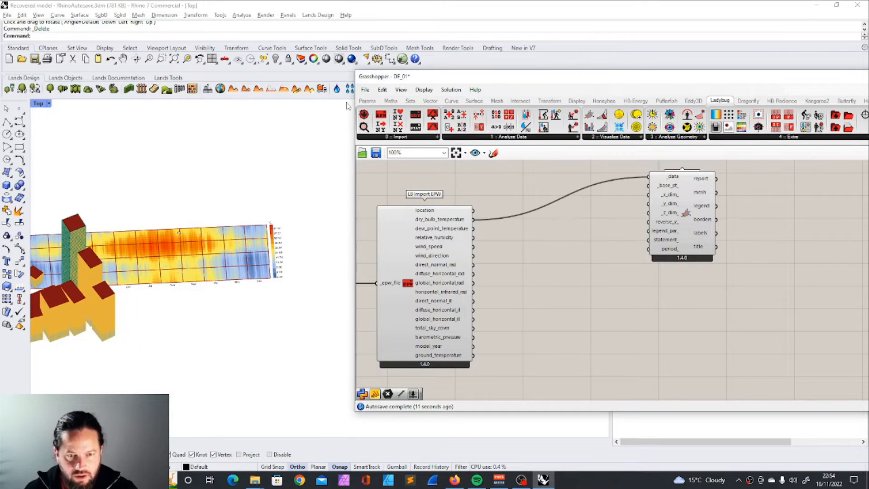
{"action": "left_click", "coordinate": [371, 102]}
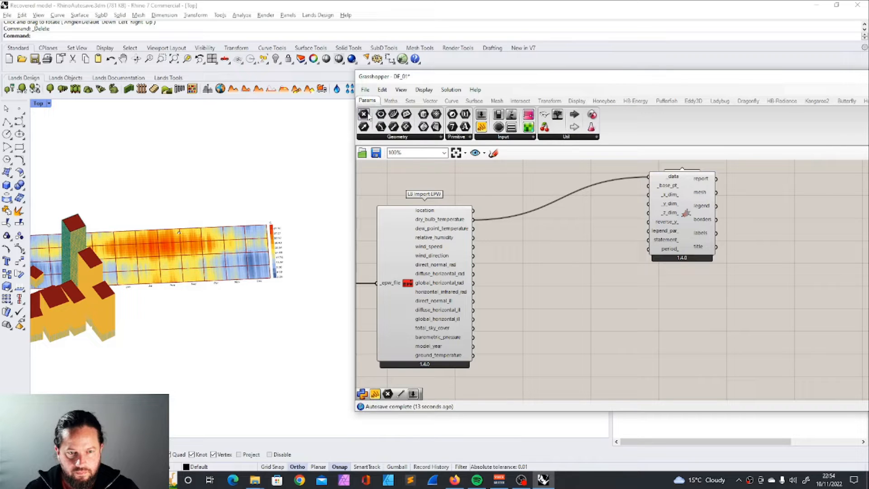
{"action": "left_click", "coordinate": [582, 222]}
{"action": "left_click_drag", "start_coordinate": [593, 219], "coordinate": [648, 186]}
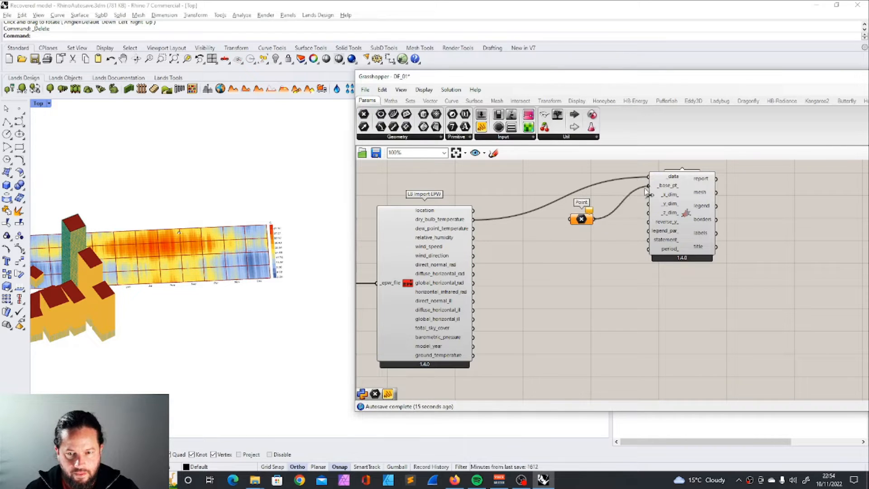
{"action": "right_click", "coordinate": [583, 219]}
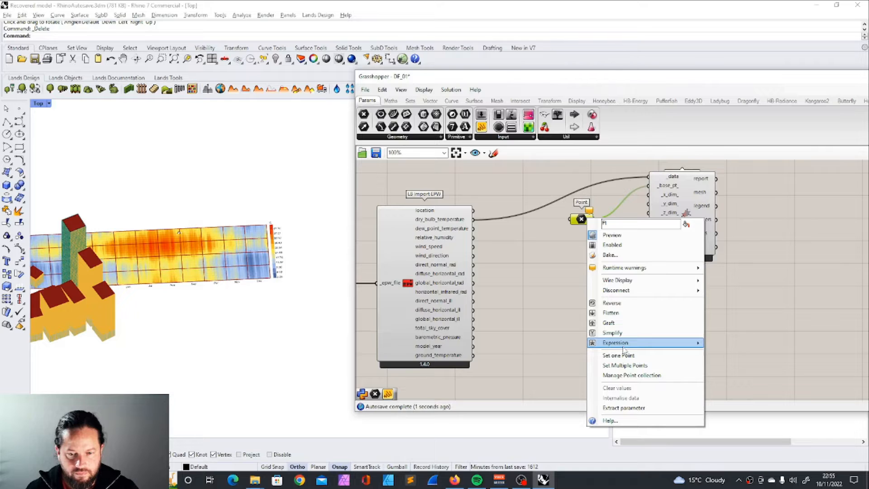
{"action": "left_click", "coordinate": [626, 356]}
{"action": "left_click", "coordinate": [179, 232]}
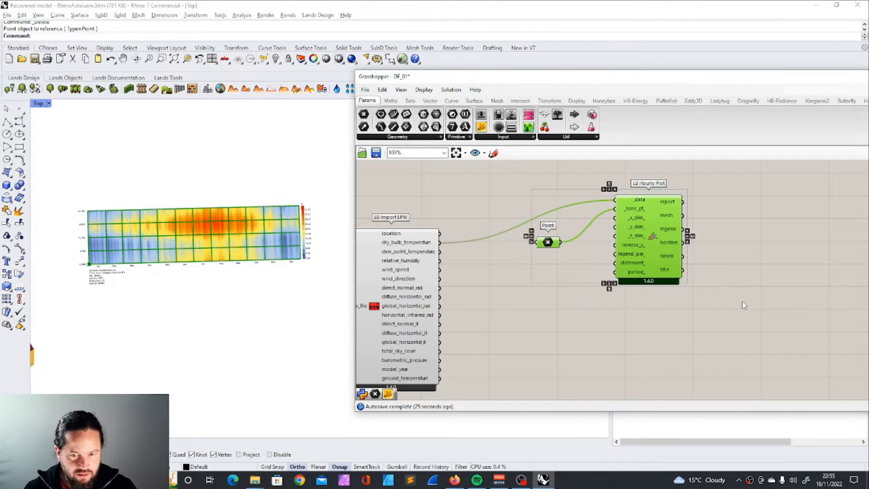
Step: Duplicate the Point and Hourly Plot pair below the original and try feeding the copy's _data from the Urban Weather Generator's urban_epw output
{"action": "scroll", "coordinate": [742, 301], "scroll_direction": "down", "scroll_amount": 5}
{"action": "left_click_drag", "start_coordinate": [652, 247], "coordinate": [650, 327]}
{"action": "scroll", "coordinate": [650, 327], "scroll_direction": "up", "scroll_amount": 4}
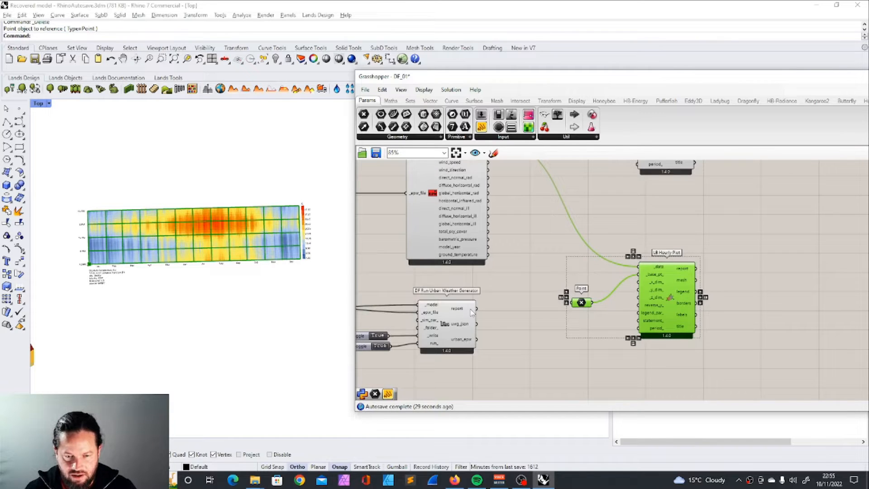
{"action": "left_click_drag", "start_coordinate": [515, 311], "coordinate": [640, 266]}
{"action": "scroll", "coordinate": [640, 267], "scroll_direction": "down", "scroll_amount": 2}
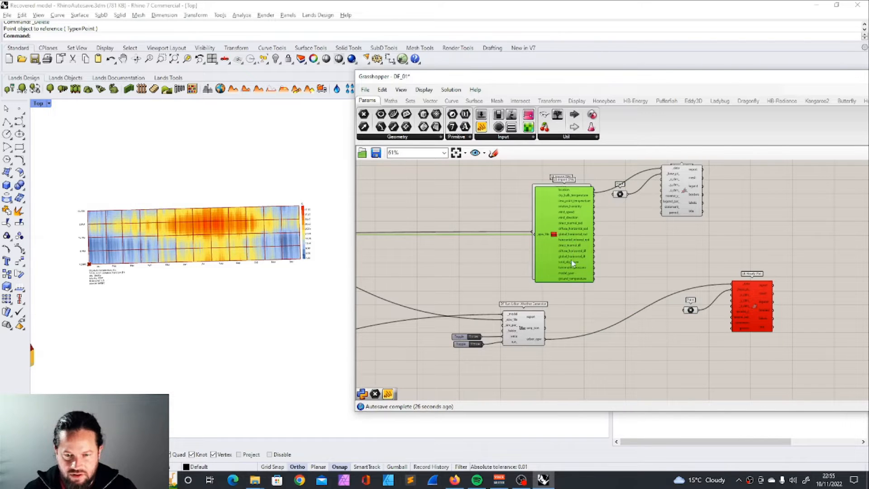
Step: Duplicate LB Import EPW beside the Urban Weather Generator and connect urban_epw to the copy's _epw_file input
{"action": "left_click_drag", "start_coordinate": [571, 260], "coordinate": [605, 303], "text": "alt"}
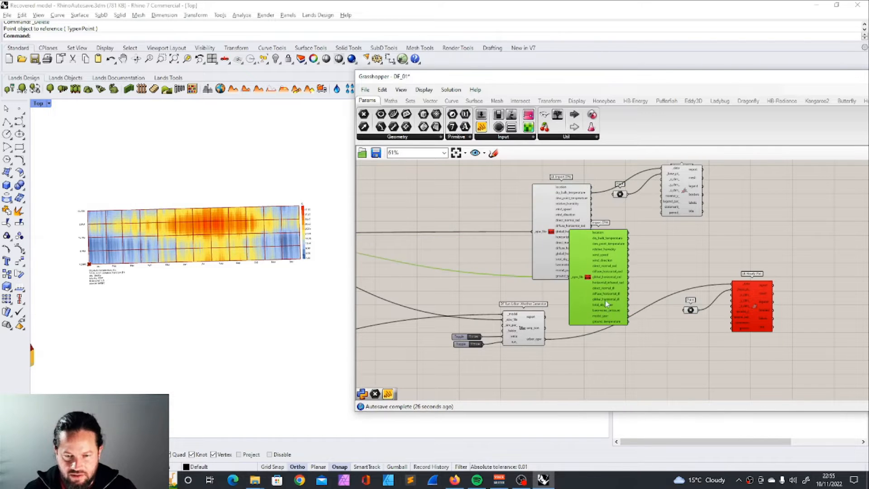
{"action": "scroll", "coordinate": [607, 325], "scroll_direction": "up", "scroll_amount": 3}
{"action": "left_click_drag", "start_coordinate": [507, 350], "coordinate": [550, 251]}
{"action": "left_click_drag", "start_coordinate": [588, 283], "coordinate": [584, 360]}
{"action": "right_click_drag", "start_coordinate": [644, 260], "coordinate": [597, 274]}
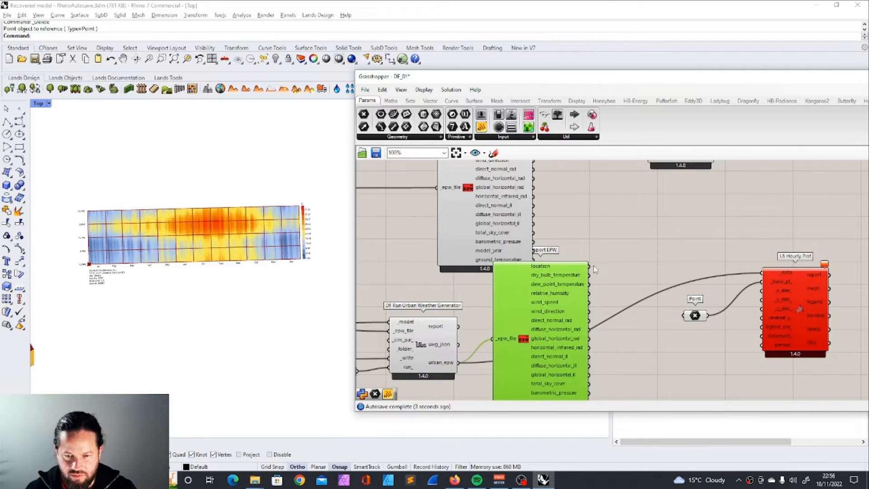
Step: Connect the second LB Import EPW's dry_bulb_temperature output to the second Hourly Plot's _data input
{"action": "left_click_drag", "start_coordinate": [589, 266], "coordinate": [761, 273]}
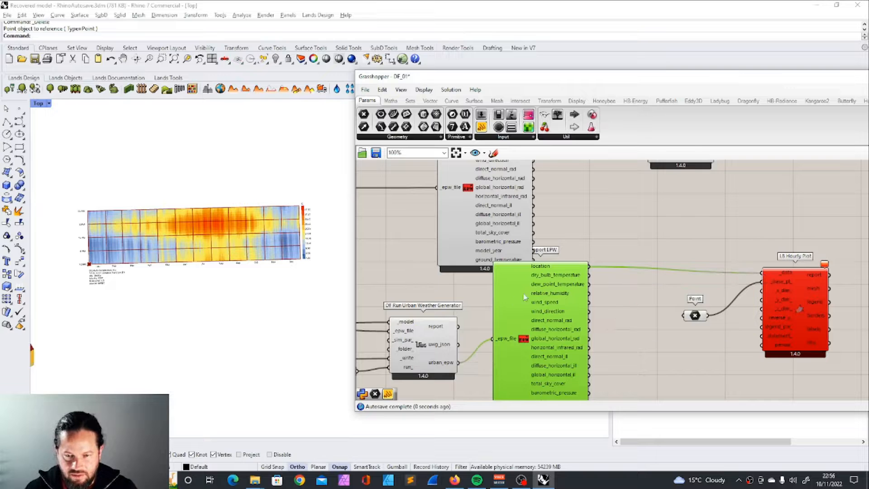
{"action": "scroll", "coordinate": [521, 313], "scroll_direction": "down", "scroll_amount": 3}
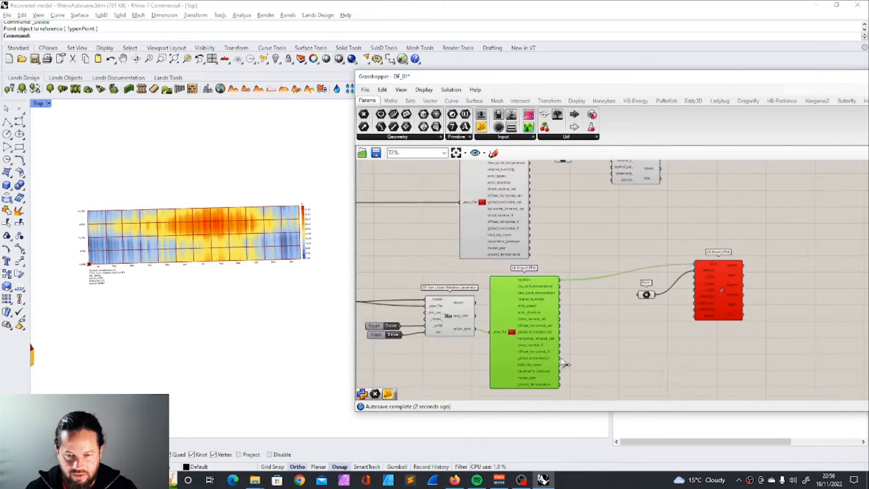
{"action": "scroll", "coordinate": [701, 278], "scroll_direction": "up", "scroll_amount": 4}
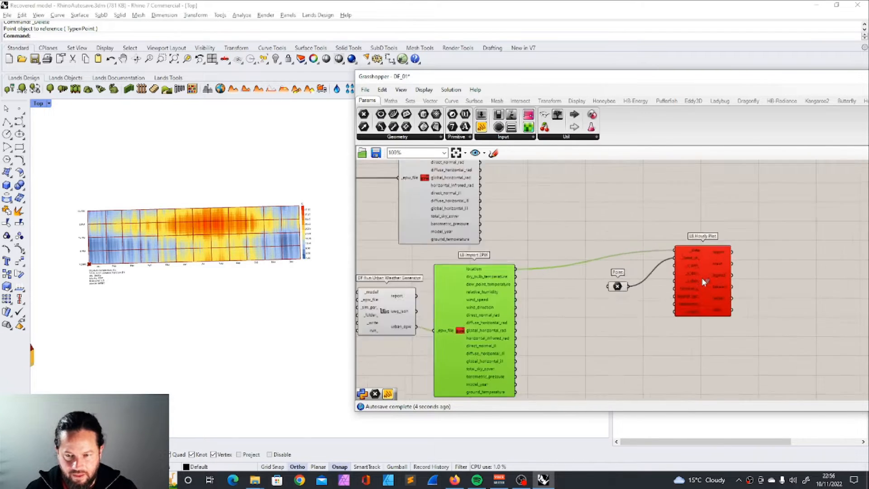
{"action": "left_click_drag", "start_coordinate": [444, 275], "coordinate": [664, 239]}
{"action": "scroll", "coordinate": [579, 272], "scroll_direction": "down", "scroll_amount": 3}
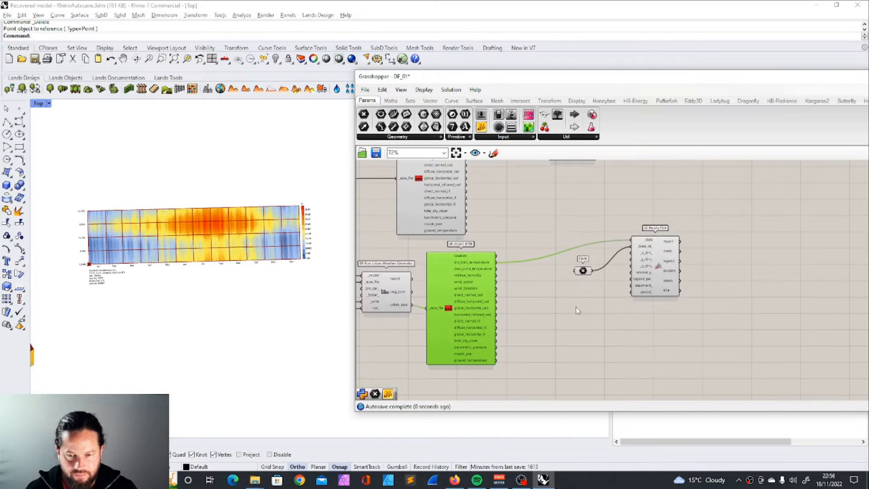
Step: Copy the Rhino base point below the first chart and reference the copy in the second plot's Point parameter
{"action": "scroll", "coordinate": [595, 290], "scroll_direction": "down", "scroll_amount": 2}
{"action": "scroll", "coordinate": [564, 288], "scroll_direction": "up", "scroll_amount": 2}
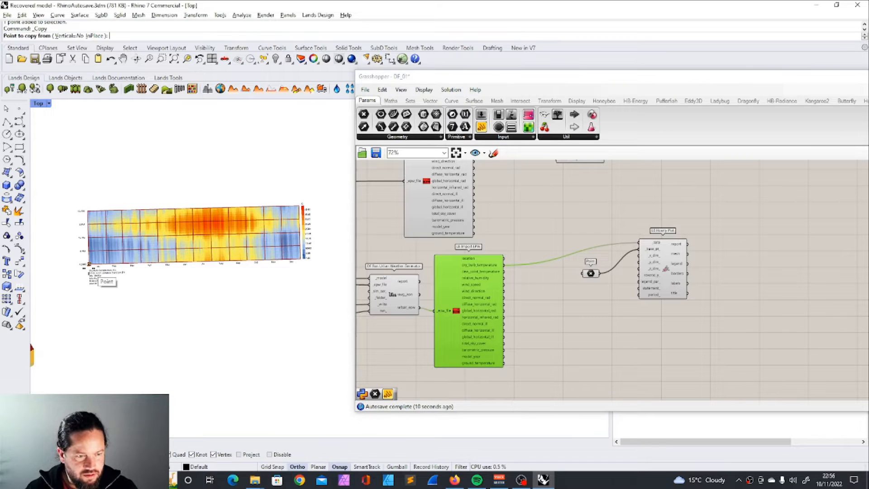
{"action": "left_click", "coordinate": [89, 265]}
{"action": "left_click", "coordinate": [100, 373]}
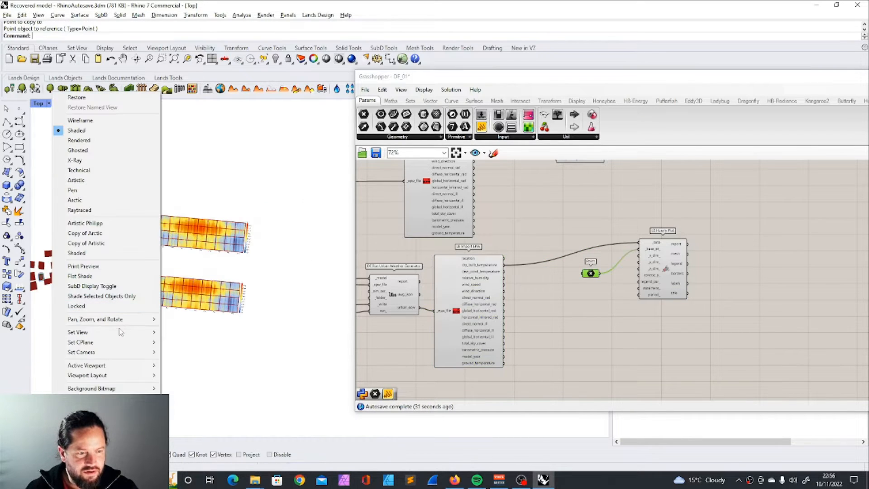
{"action": "mouse_move", "coordinate": [117, 335]}
{"action": "left_click", "coordinate": [203, 345]}
Step: Compare the temperature legends and patterns of the original and urban hourly charts in the Rhino top view
{"action": "scroll", "coordinate": [186, 251], "scroll_direction": "up", "scroll_amount": 5}
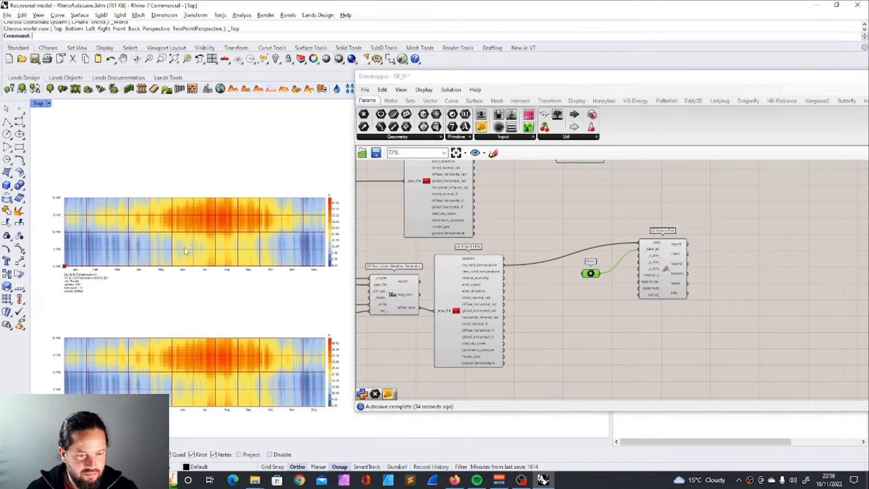
{"action": "scroll", "coordinate": [327, 351], "scroll_direction": "up", "scroll_amount": 8}
{"action": "scroll", "coordinate": [290, 339], "scroll_direction": "down", "scroll_amount": 5}
{"action": "scroll", "coordinate": [324, 170], "scroll_direction": "up", "scroll_amount": 8}
{"action": "scroll", "coordinate": [324, 163], "scroll_direction": "up", "scroll_amount": 2}
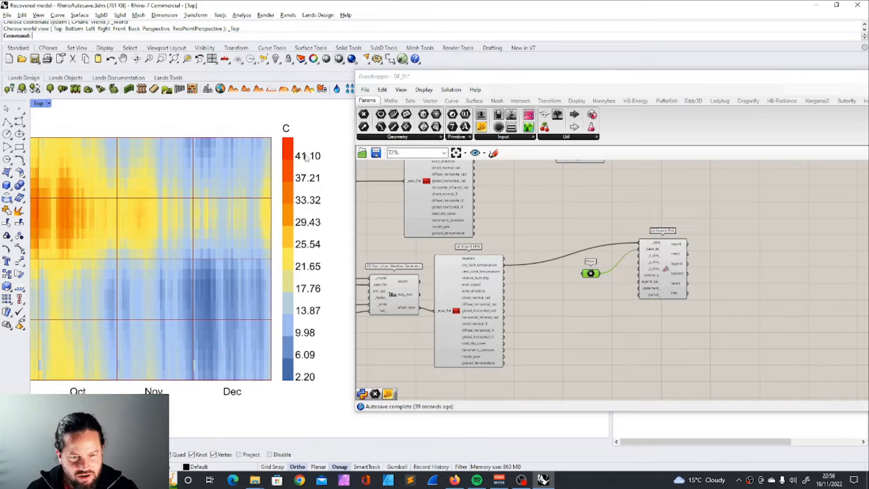
{"action": "scroll", "coordinate": [261, 150], "scroll_direction": "down", "scroll_amount": 2}
{"action": "scroll", "coordinate": [308, 195], "scroll_direction": "down", "scroll_amount": 4}
{"action": "scroll", "coordinate": [277, 335], "scroll_direction": "up", "scroll_amount": 7}
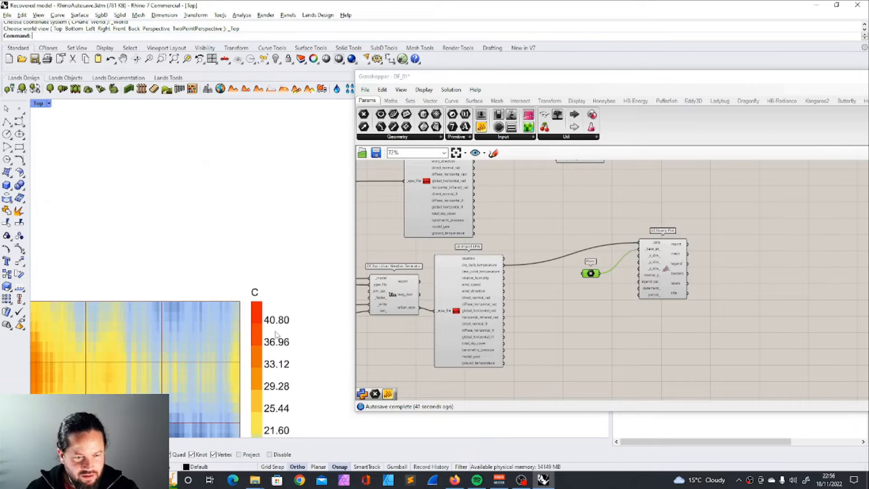
{"action": "scroll", "coordinate": [283, 279], "scroll_direction": "down", "scroll_amount": 12}
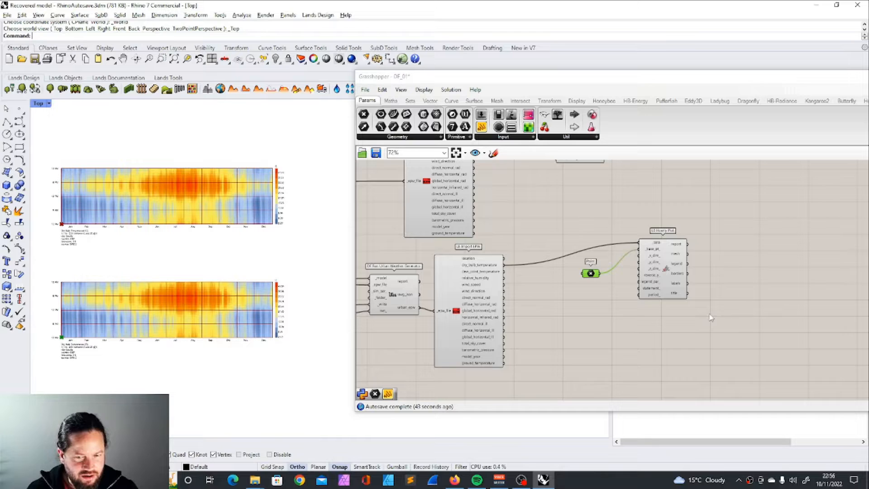
Step: Move both Point and Hourly Plot pairs away from the LB Import EPW components and align them one above the other
{"action": "scroll", "coordinate": [695, 181], "scroll_direction": "down", "scroll_amount": 3}
{"action": "right_click_drag", "start_coordinate": [694, 175], "coordinate": [606, 259]}
{"action": "scroll", "coordinate": [605, 260], "scroll_direction": "up", "scroll_amount": 2}
{"action": "left_click_drag", "start_coordinate": [435, 182], "coordinate": [555, 278]}
{"action": "left_click_drag", "start_coordinate": [520, 228], "coordinate": [688, 232]}
{"action": "left_click_drag", "start_coordinate": [508, 293], "coordinate": [613, 357]}
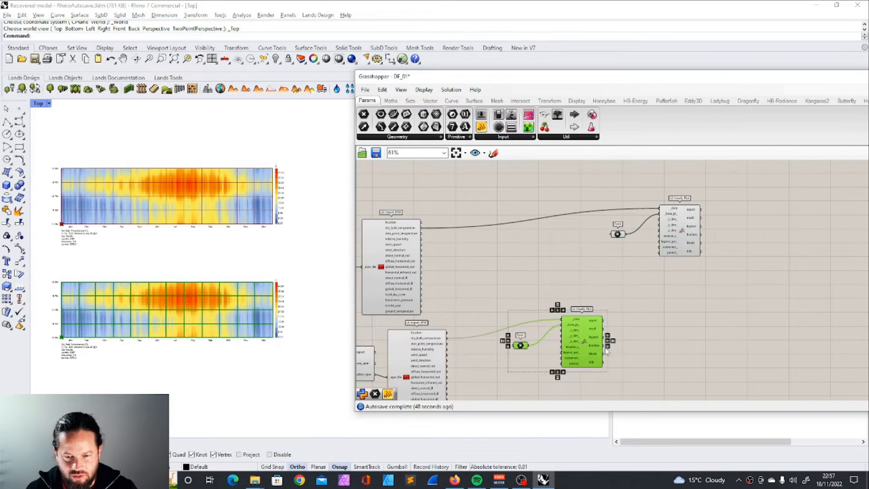
{"action": "left_click_drag", "start_coordinate": [582, 326], "coordinate": [680, 287]}
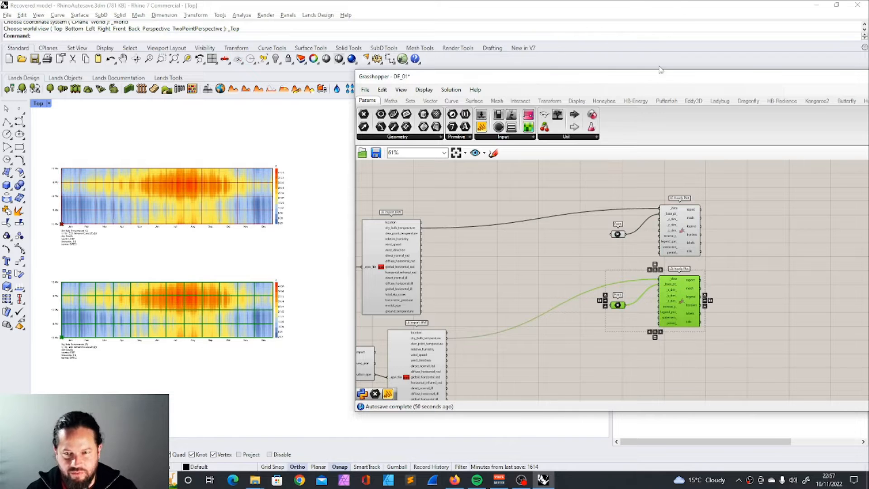
Step: Bring the full Grasshopper window into view and place an LB Legend Parameters component in front of the two Hourly Plots
{"action": "left_click_drag", "start_coordinate": [655, 83], "coordinate": [442, 76]}
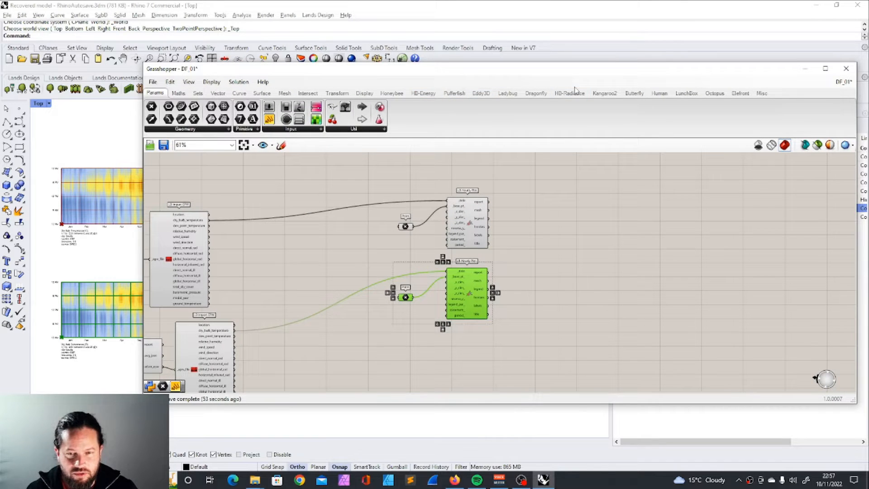
{"action": "left_click", "coordinate": [507, 93]}
{"action": "left_click", "coordinate": [530, 107]}
{"action": "left_click", "coordinate": [604, 250]}
{"action": "scroll", "coordinate": [605, 250], "scroll_direction": "up", "scroll_amount": 1}
{"action": "right_click_drag", "start_coordinate": [604, 250], "coordinate": [701, 240]}
{"action": "left_click_drag", "start_coordinate": [700, 218], "coordinate": [413, 227]}
{"action": "scroll", "coordinate": [411, 221], "scroll_direction": "up", "scroll_amount": 3}
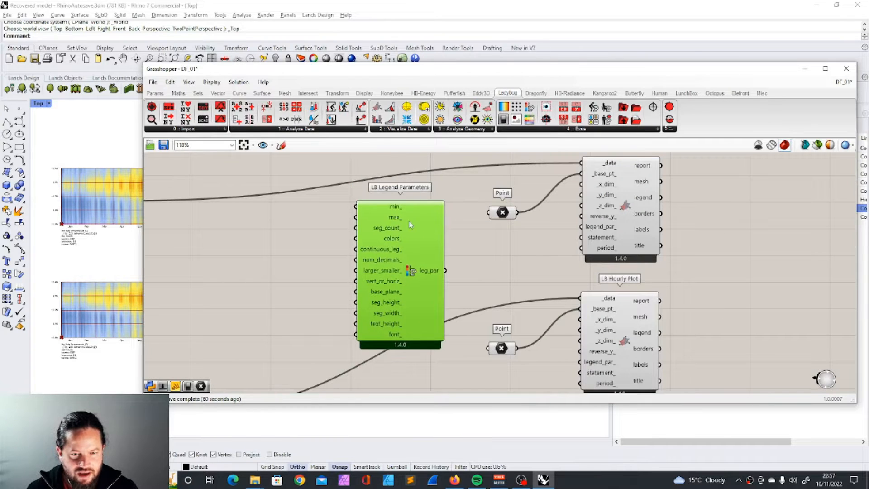
Step: Add a number slider with the value 41 and connect it to the Legend Parameters' max_ input
{"action": "left_click", "coordinate": [157, 92]}
{"action": "left_click", "coordinate": [269, 107]}
{"action": "left_click", "coordinate": [266, 271]}
{"action": "double_click", "coordinate": [239, 270]}
{"action": "left_click", "coordinate": [250, 245]}
{"action": "left_click", "coordinate": [244, 356]}
{"action": "left_click_drag", "start_coordinate": [308, 271], "coordinate": [356, 218]}
{"action": "left_click_drag", "start_coordinate": [280, 273], "coordinate": [285, 227]}
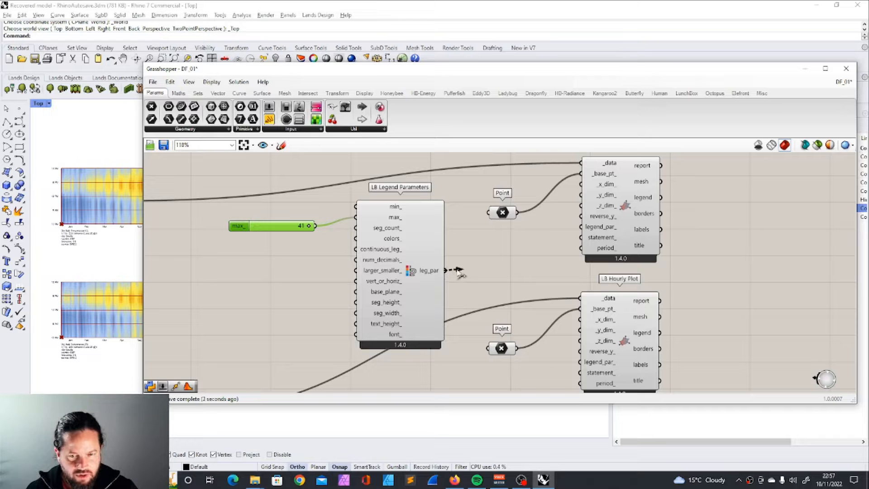
Step: Connect the leg_par output to the legend_par_ inputs of both Hourly Plots
{"action": "left_click_drag", "start_coordinate": [458, 271], "coordinate": [579, 228]}
{"action": "scroll", "coordinate": [474, 268], "scroll_direction": "down", "scroll_amount": 3}
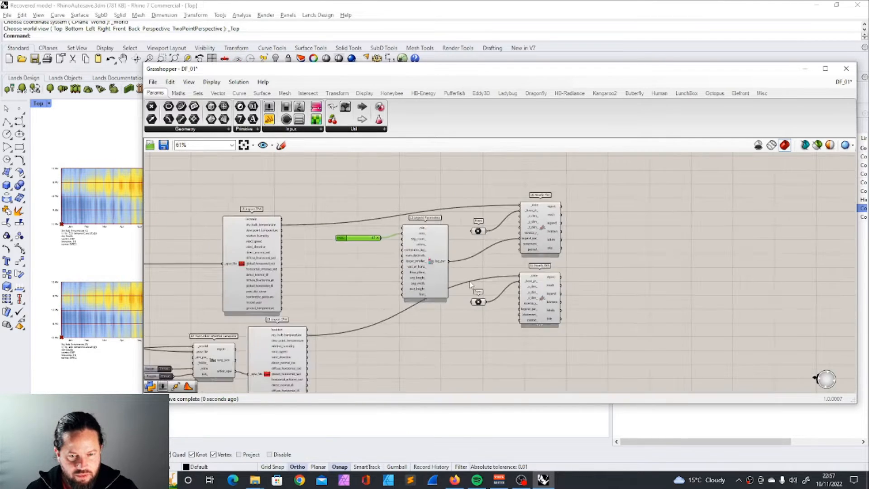
{"action": "scroll", "coordinate": [469, 280], "scroll_direction": "up", "scroll_amount": 2}
{"action": "left_click_drag", "start_coordinate": [434, 249], "coordinate": [550, 332]}
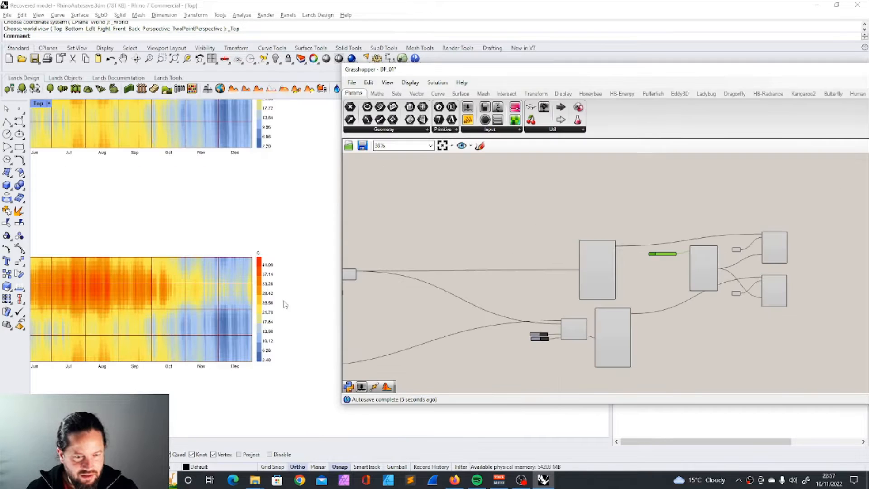
Step: Move the Grasshopper window aside and compare the upper and lower legend limits of the two temperature charts
{"action": "scroll", "coordinate": [282, 300], "scroll_direction": "down", "scroll_amount": 3}
{"action": "scroll", "coordinate": [271, 266], "scroll_direction": "up", "scroll_amount": 5}
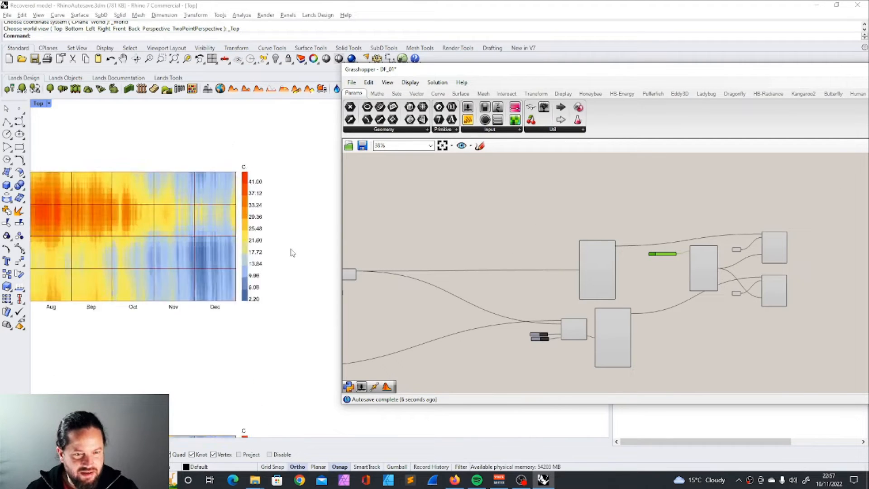
{"action": "scroll", "coordinate": [268, 177], "scroll_direction": "down", "scroll_amount": 3}
{"action": "scroll", "coordinate": [285, 251], "scroll_direction": "up", "scroll_amount": 5}
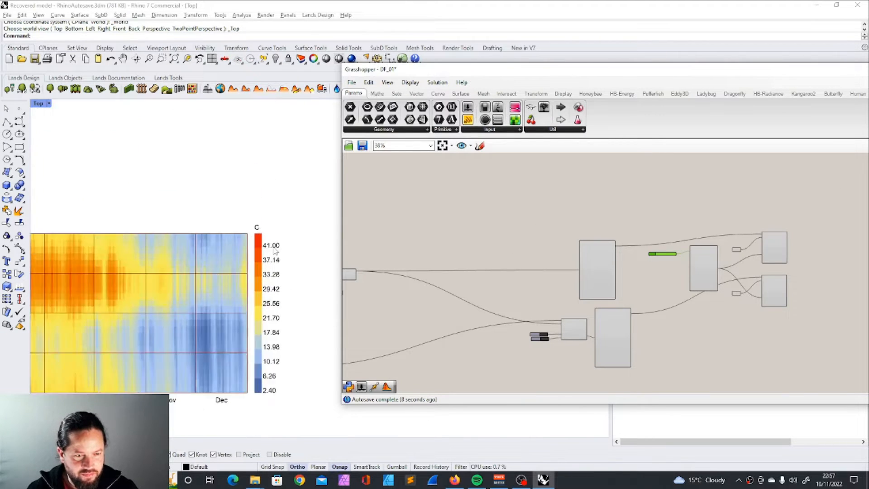
{"action": "scroll", "coordinate": [285, 250], "scroll_direction": "down", "scroll_amount": 2}
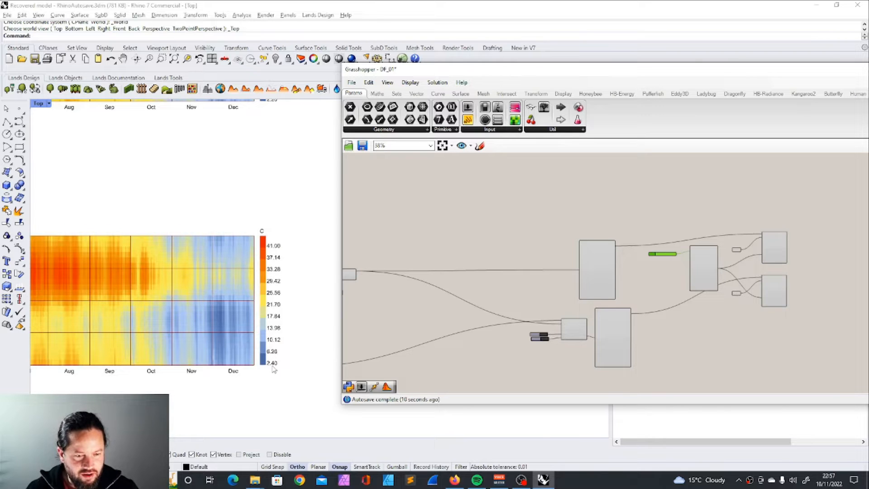
{"action": "scroll", "coordinate": [274, 369], "scroll_direction": "down", "scroll_amount": 3}
{"action": "scroll", "coordinate": [275, 254], "scroll_direction": "up", "scroll_amount": 5}
{"action": "scroll", "coordinate": [280, 175], "scroll_direction": "down", "scroll_amount": 2}
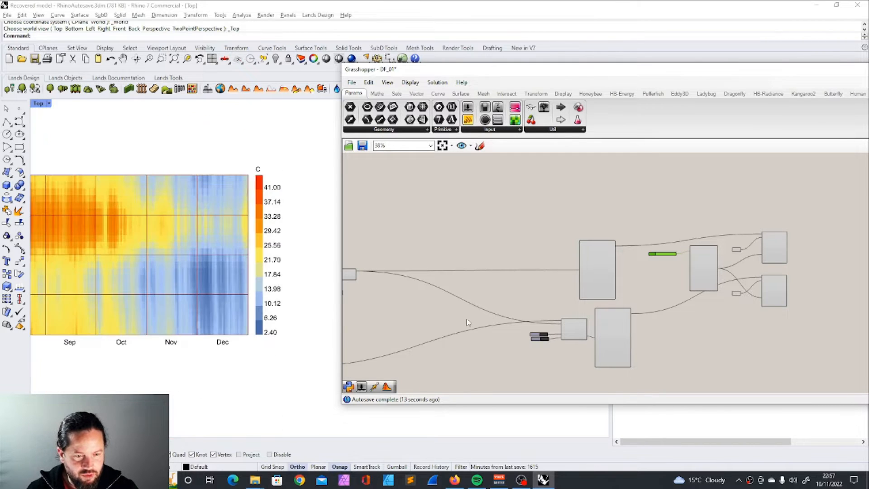
Step: Duplicate the max_ slider, set the copy to 0, and connect it to the Legend Parameters' min_ input
{"action": "scroll", "coordinate": [504, 268], "scroll_direction": "down", "scroll_amount": 2}
{"action": "scroll", "coordinate": [607, 275], "scroll_direction": "up", "scroll_amount": 5}
{"action": "left_click", "coordinate": [605, 273]}
{"action": "scroll", "coordinate": [599, 280], "scroll_direction": "up", "scroll_amount": 1}
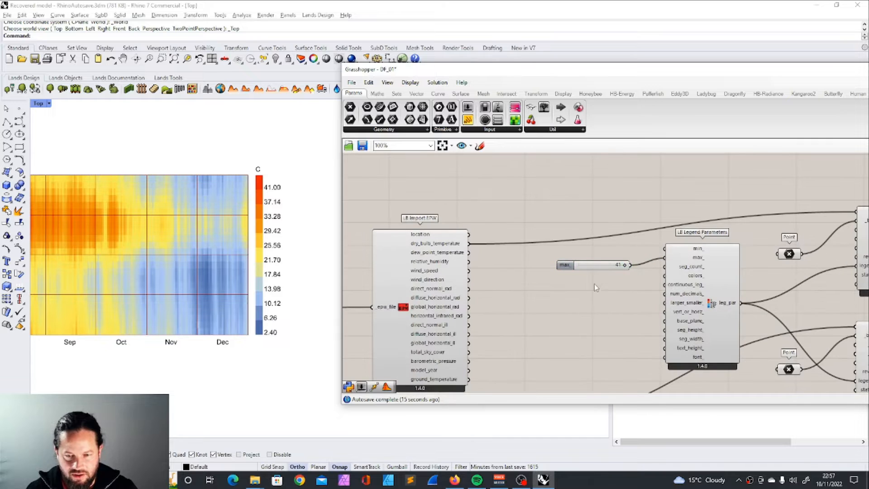
{"action": "left_click", "coordinate": [593, 267]}
{"action": "key", "text": "ctrl+c"}
{"action": "key", "text": "ctrl+v"}
{"action": "left_click_drag", "start_coordinate": [586, 274], "coordinate": [582, 258]}
{"action": "scroll", "coordinate": [631, 247], "scroll_direction": "up", "scroll_amount": 2}
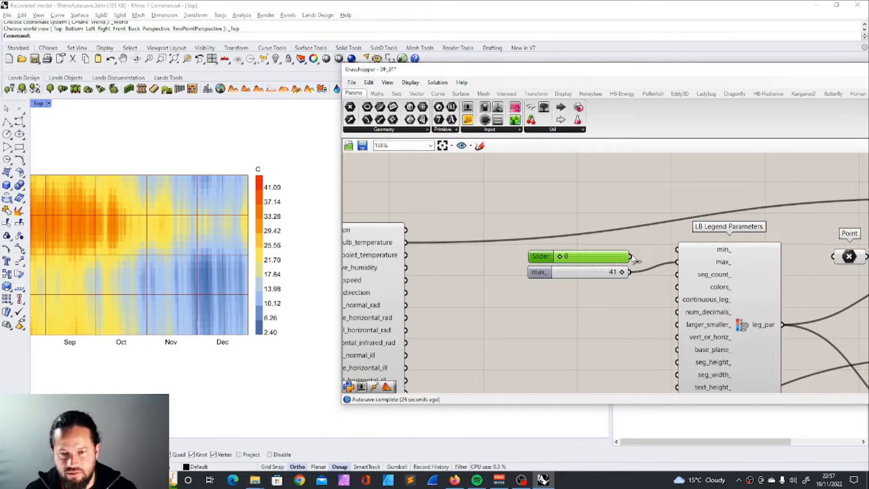
{"action": "left_click_drag", "start_coordinate": [631, 257], "coordinate": [678, 249]}
{"action": "scroll", "coordinate": [580, 266], "scroll_direction": "down", "scroll_amount": 6}
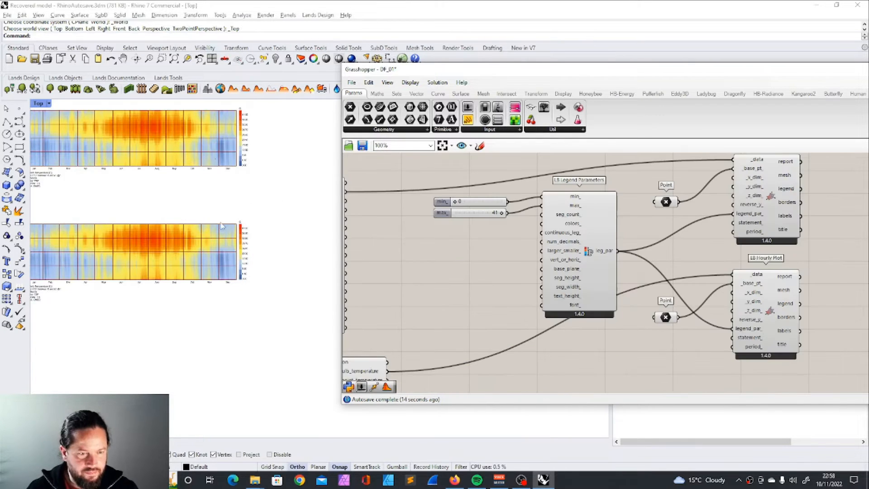
Step: Compare the two hourly temperature charts with their shared legend limits, from overall pattern to detail
{"action": "scroll", "coordinate": [232, 137], "scroll_direction": "up", "scroll_amount": 5}
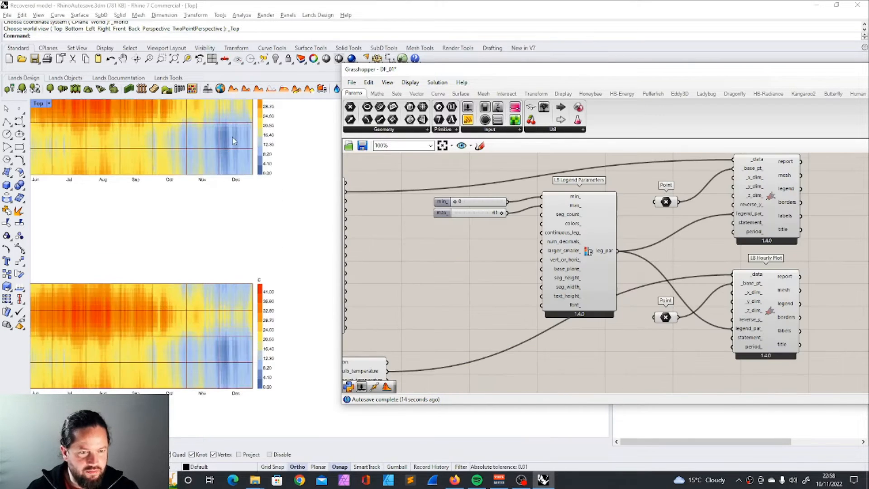
{"action": "scroll", "coordinate": [184, 353], "scroll_direction": "down", "scroll_amount": 3}
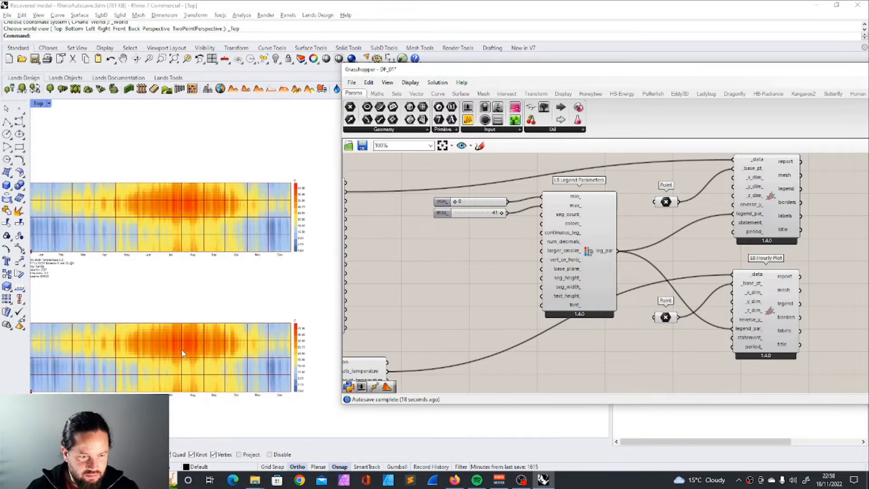
{"action": "scroll", "coordinate": [187, 353], "scroll_direction": "down", "scroll_amount": 4}
{"action": "scroll", "coordinate": [182, 366], "scroll_direction": "up", "scroll_amount": 4}
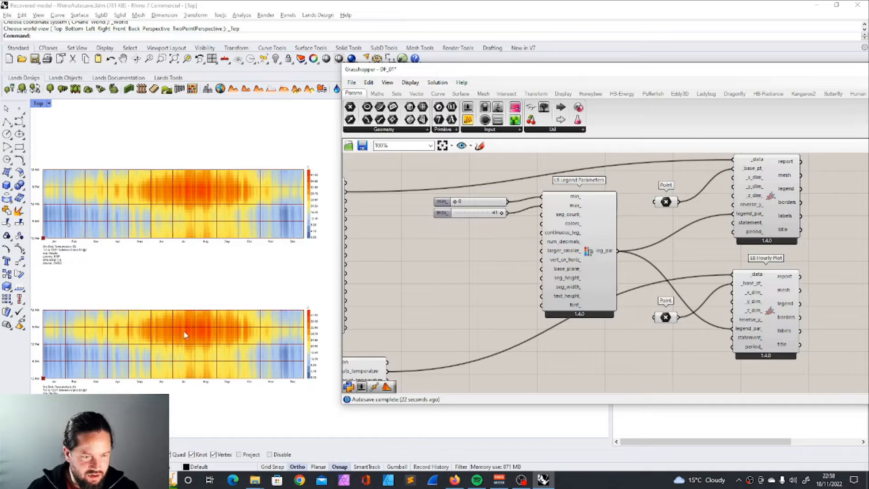
{"action": "scroll", "coordinate": [179, 334], "scroll_direction": "up", "scroll_amount": 4}
{"action": "scroll", "coordinate": [181, 332], "scroll_direction": "down", "scroll_amount": 5}
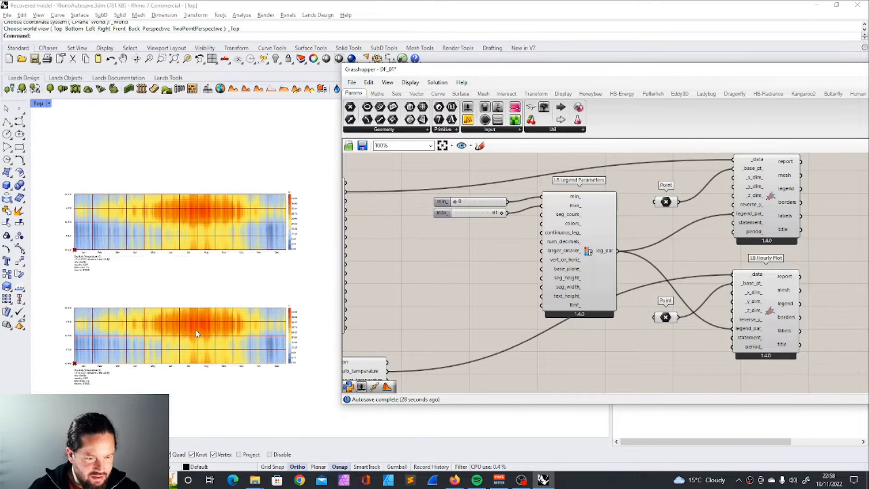
{"action": "scroll", "coordinate": [196, 334], "scroll_direction": "up", "scroll_amount": 3}
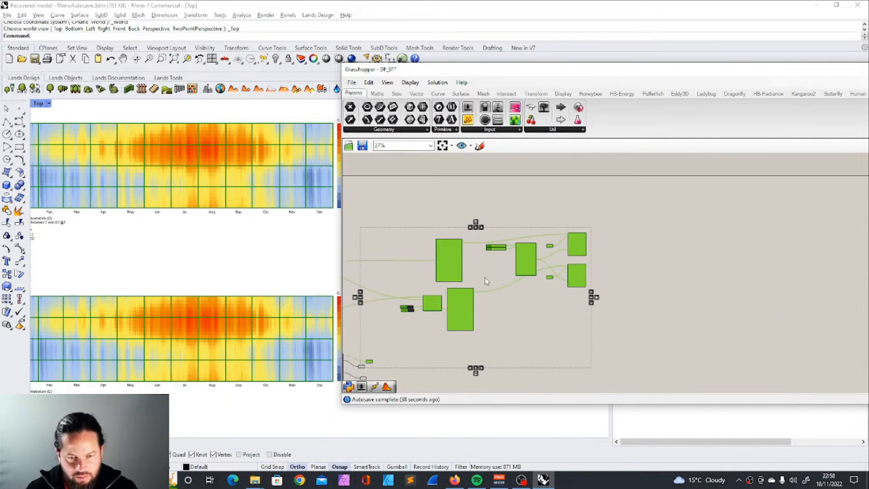
Step: Move the Run Urban Weather Generator component and its two toggles slightly away from the urban Import EPW
{"action": "left_click", "coordinate": [669, 292]}
{"action": "scroll", "coordinate": [374, 206], "scroll_direction": "up", "scroll_amount": 1}
{"action": "left_click_drag", "start_coordinate": [386, 205], "coordinate": [657, 362]}
{"action": "left_click", "coordinate": [507, 195]}
{"action": "scroll", "coordinate": [596, 287], "scroll_direction": "up", "scroll_amount": 3}
{"action": "left_click_drag", "start_coordinate": [509, 241], "coordinate": [634, 332]}
{"action": "left_click_drag", "start_coordinate": [600, 283], "coordinate": [582, 286]}
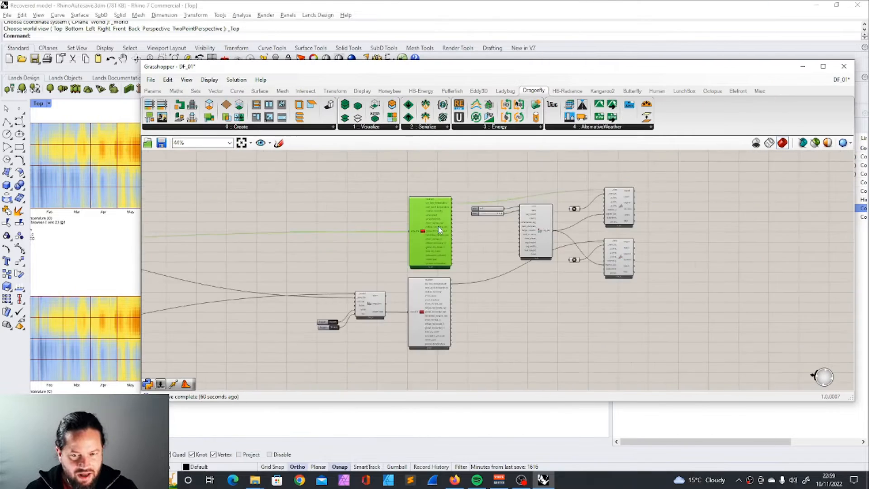
Step: Move the Legend Parameters, its sliders, the points and both Hourly Plots farther from the Import EPW components to make room
{"action": "scroll", "coordinate": [438, 226], "scroll_direction": "down", "scroll_amount": 2}
{"action": "left_click_drag", "start_coordinate": [457, 171], "coordinate": [633, 313]}
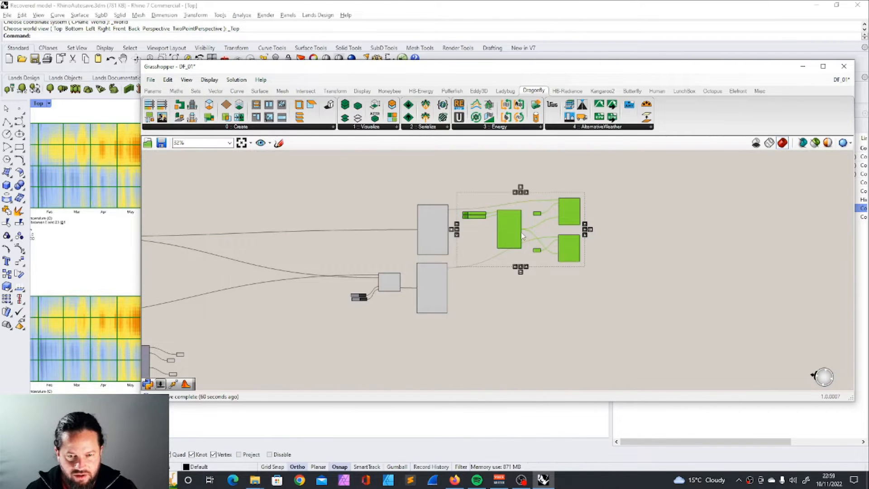
{"action": "left_click_drag", "start_coordinate": [520, 233], "coordinate": [646, 241]}
{"action": "left_click", "coordinate": [613, 312]}
{"action": "scroll", "coordinate": [630, 224], "scroll_direction": "up", "scroll_amount": 5}
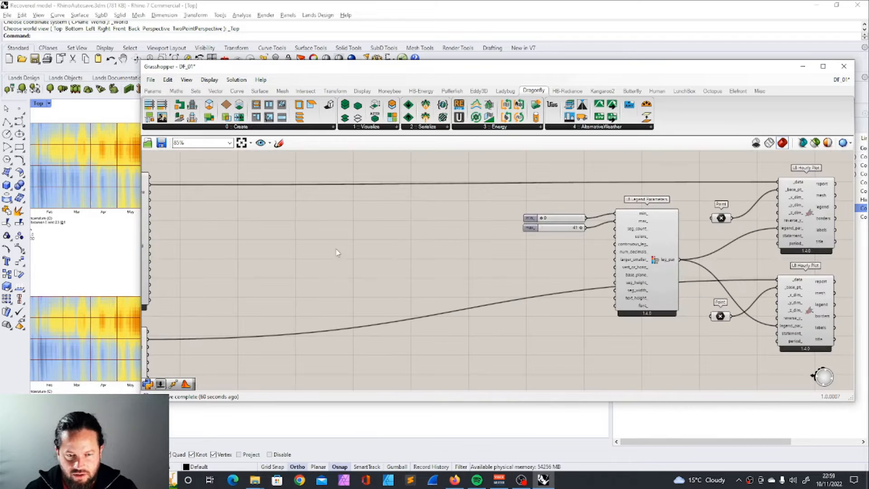
Step: Move the Grasshopper window aside and review the temperature charts alongside the Urban Weather Generator and Import EPW part of the definition
{"action": "left_click_drag", "start_coordinate": [279, 76], "coordinate": [507, 81]}
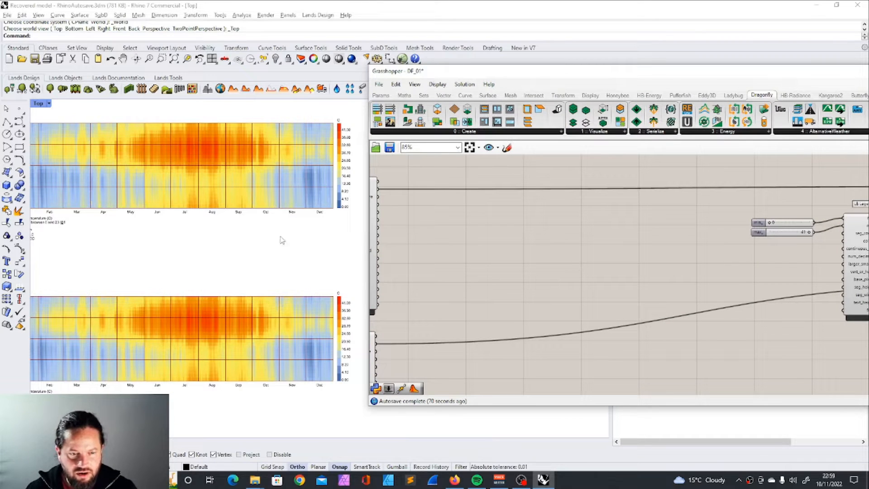
{"action": "scroll", "coordinate": [489, 242], "scroll_direction": "down", "scroll_amount": 5}
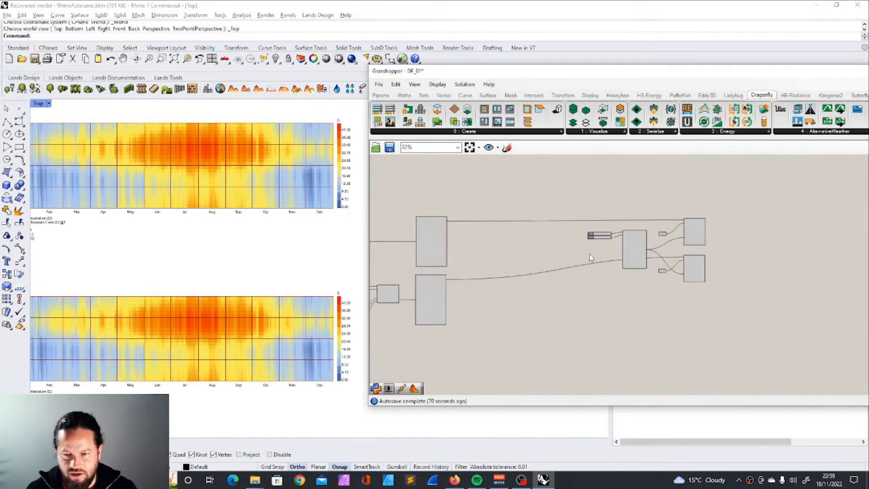
{"action": "scroll", "coordinate": [458, 251], "scroll_direction": "down", "scroll_amount": 4}
{"action": "scroll", "coordinate": [456, 255], "scroll_direction": "up", "scroll_amount": 8}
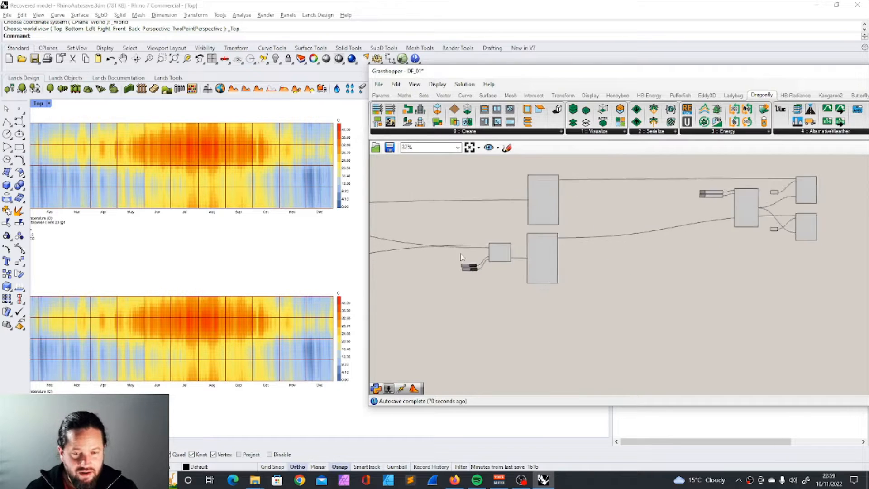
{"action": "scroll", "coordinate": [471, 249], "scroll_direction": "up", "scroll_amount": 4}
{"action": "left_click", "coordinate": [461, 303]}
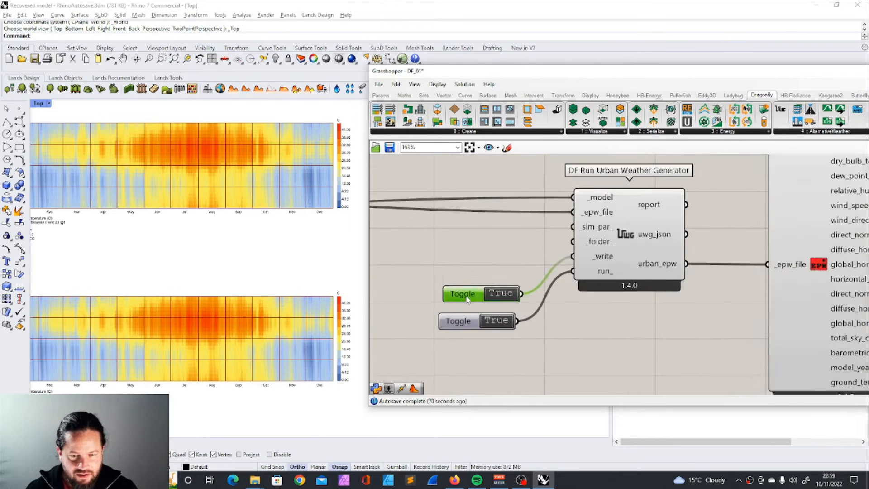
{"action": "scroll", "coordinate": [461, 303], "scroll_direction": "down", "scroll_amount": 8}
{"action": "scroll", "coordinate": [628, 270], "scroll_direction": "down", "scroll_amount": 2}
{"action": "scroll", "coordinate": [648, 262], "scroll_direction": "up", "scroll_amount": 2}
{"action": "scroll", "coordinate": [436, 258], "scroll_direction": "up", "scroll_amount": 3}
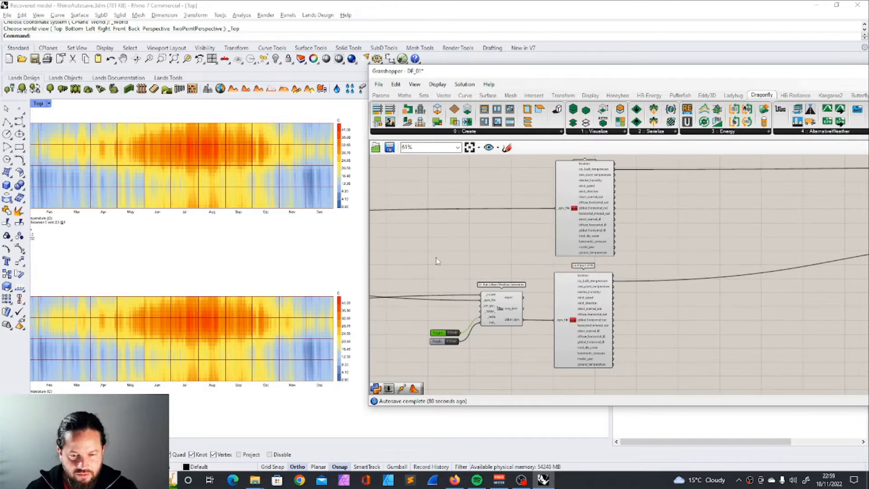
{"action": "scroll", "coordinate": [580, 271], "scroll_direction": "down", "scroll_amount": 5}
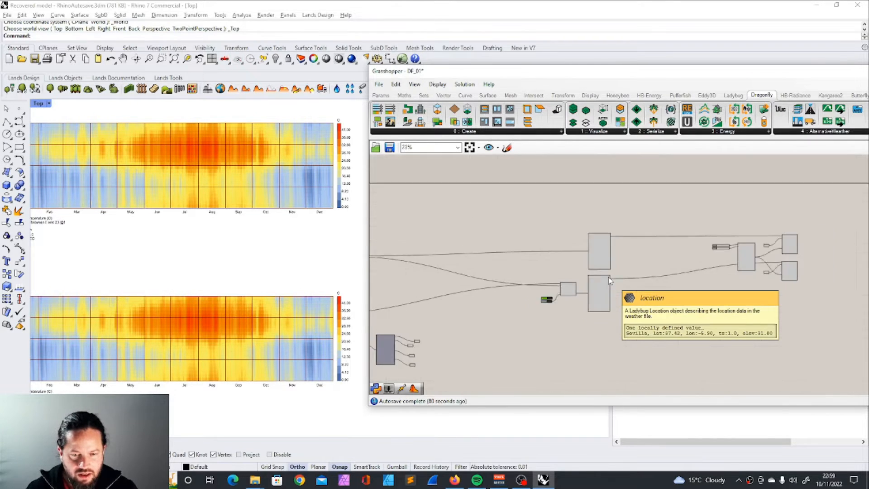
Step: Add a DF UWG Simulation Parameter component and place it beside the Run Urban Weather Generator
{"action": "left_click_drag", "start_coordinate": [671, 77], "coordinate": [429, 70]}
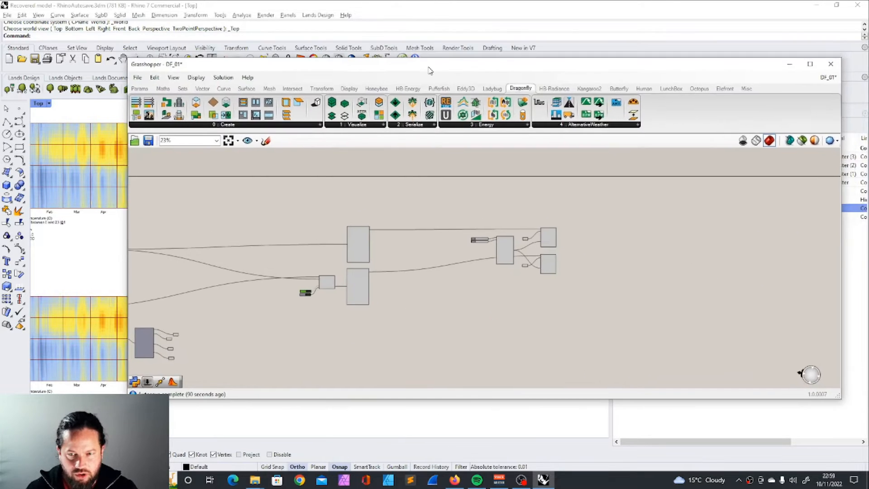
{"action": "left_click", "coordinate": [600, 130]}
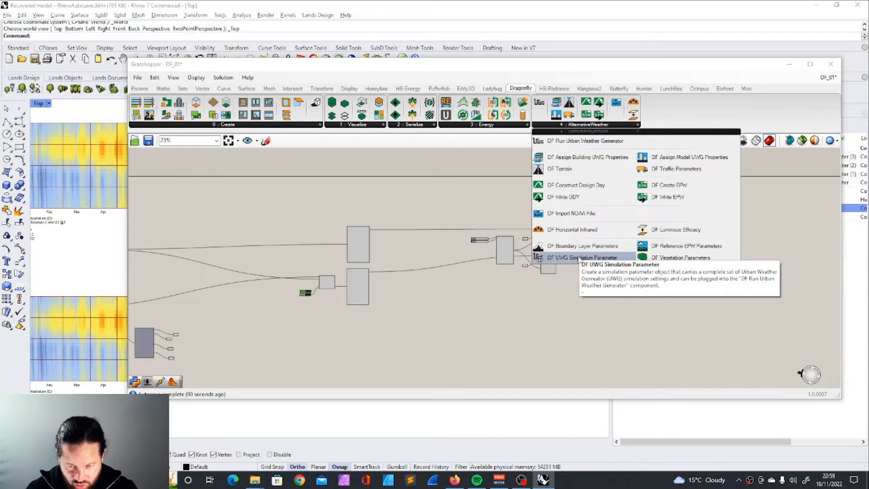
{"action": "left_click", "coordinate": [579, 262]}
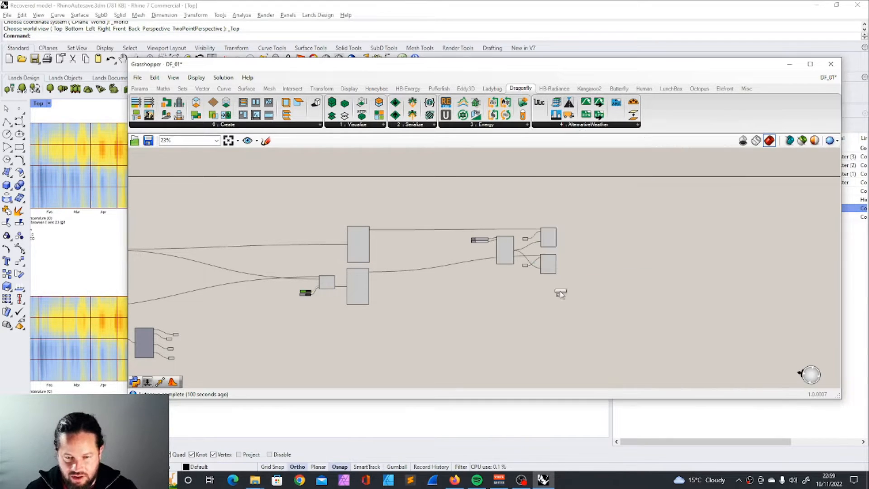
{"action": "left_click", "coordinate": [531, 346]}
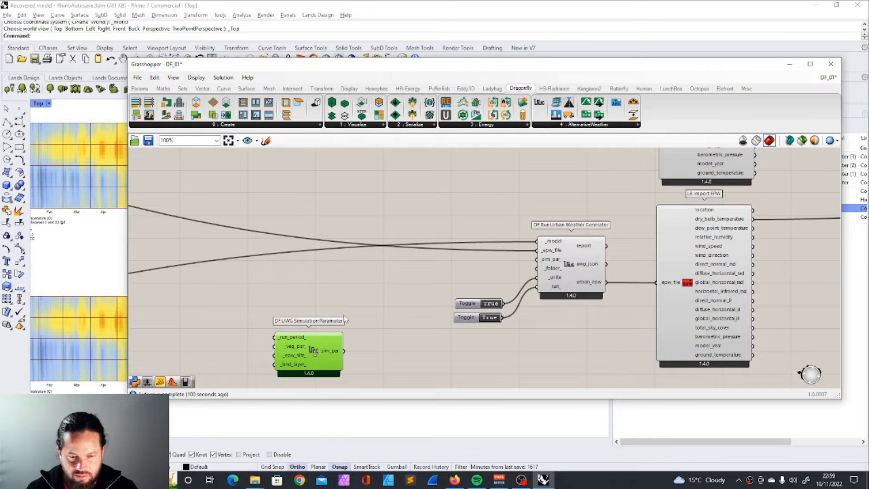
{"action": "left_click_drag", "start_coordinate": [308, 338], "coordinate": [377, 273]}
Step: Set the _write and run_ toggles to False and connect the sim_par output to the Urban Weather Generator's _sim_par_ input
{"action": "left_click_drag", "start_coordinate": [413, 284], "coordinate": [471, 283]}
{"action": "left_click", "coordinate": [491, 303]}
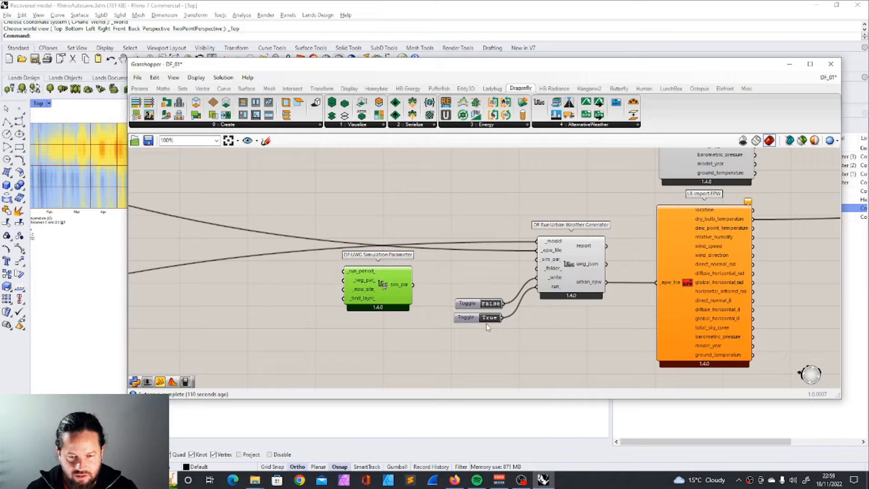
{"action": "left_click", "coordinate": [488, 318]}
{"action": "left_click_drag", "start_coordinate": [415, 290], "coordinate": [537, 259]}
{"action": "left_click_drag", "start_coordinate": [369, 279], "coordinate": [400, 277]}
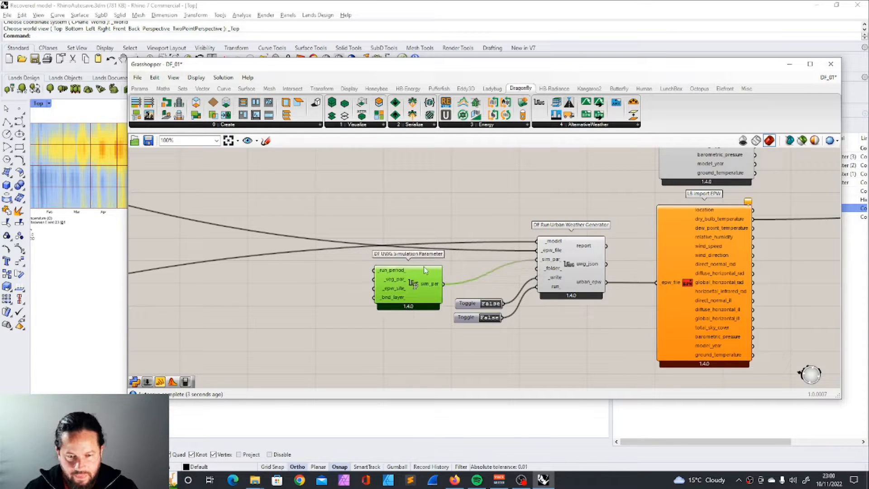
Step: Check the simulation parameter's _run_period_ input and add an LB Analysis Period component above it
{"action": "mouse_move", "coordinate": [390, 277]}
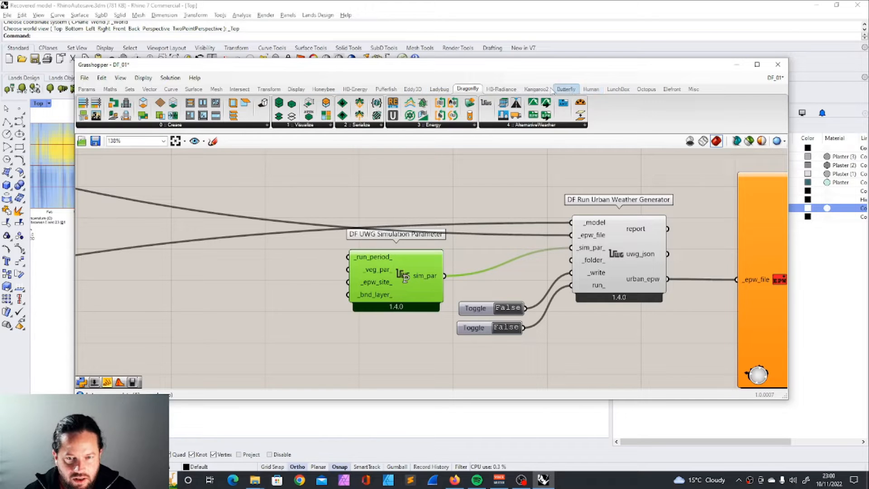
{"action": "left_click", "coordinate": [439, 89]}
{"action": "left_click", "coordinate": [216, 126]}
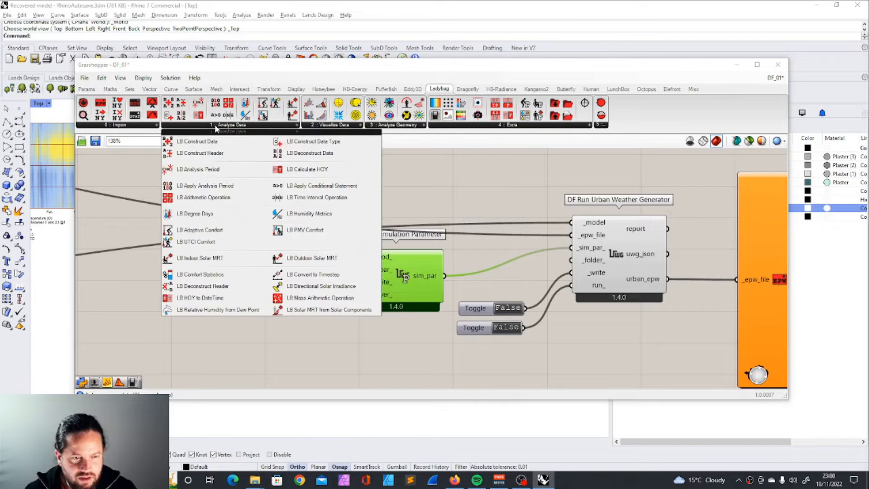
{"action": "left_click", "coordinate": [206, 169]}
{"action": "scroll", "coordinate": [332, 228], "scroll_direction": "down", "scroll_amount": 3}
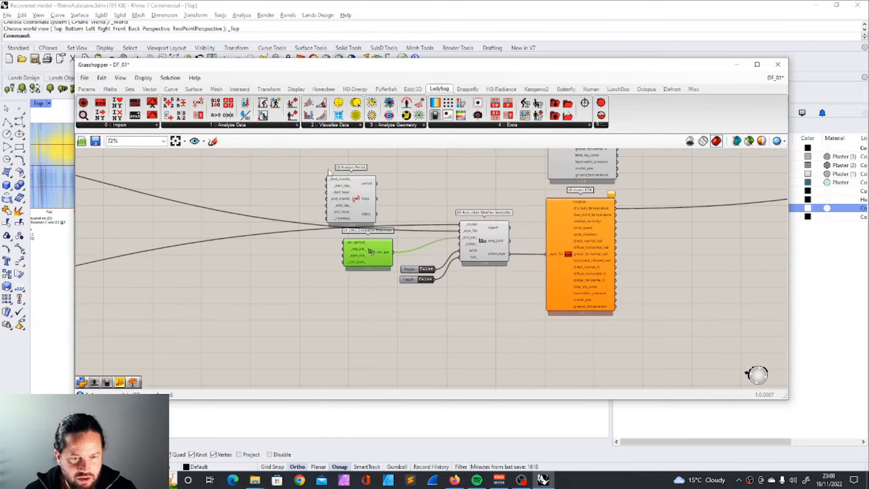
Step: Add an LB Apply Analysis Period component and arrange it and the Analysis Period in the space near the original Import EPW
{"action": "left_click", "coordinate": [231, 126]}
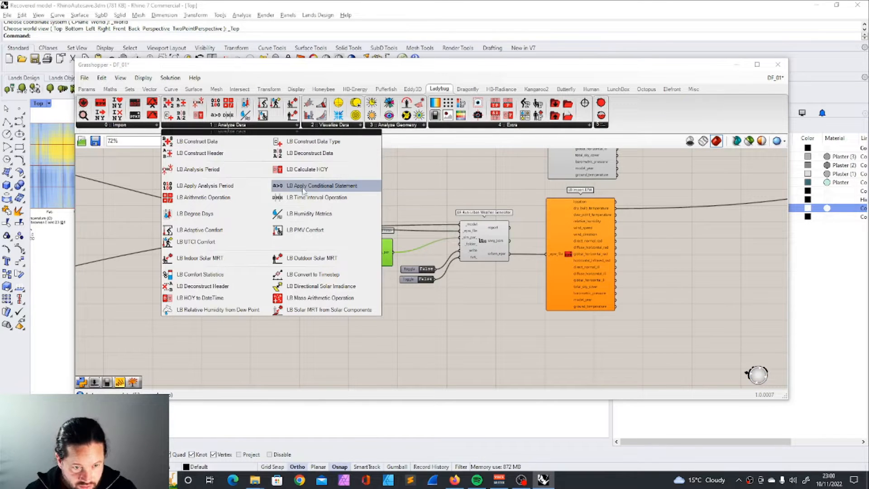
{"action": "left_click", "coordinate": [208, 186]}
{"action": "left_click", "coordinate": [433, 188]}
{"action": "right_click_drag", "start_coordinate": [383, 167], "coordinate": [388, 196]}
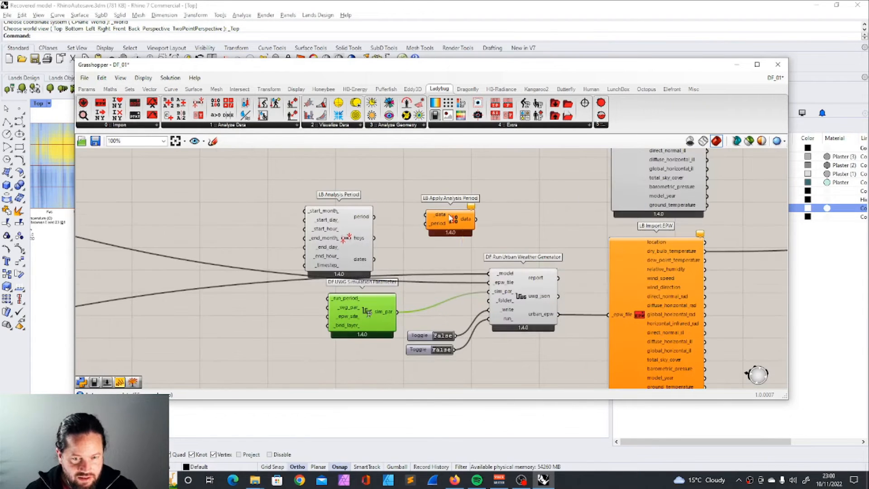
{"action": "left_click_drag", "start_coordinate": [437, 215], "coordinate": [466, 217]}
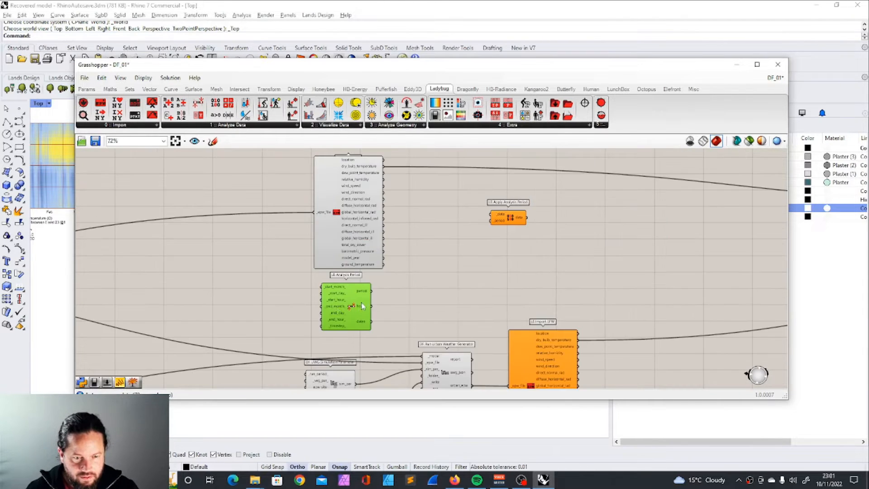
{"action": "scroll", "coordinate": [298, 297], "scroll_direction": "up", "scroll_amount": 2}
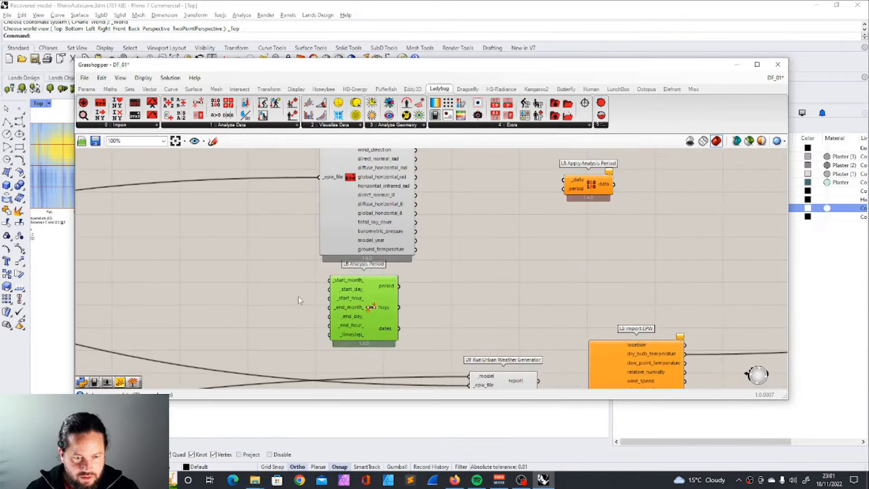
Step: Add a number slider with the value 6 and connect it to the Analysis Period's _start_month_ input
{"action": "double_click", "coordinate": [286, 290]}
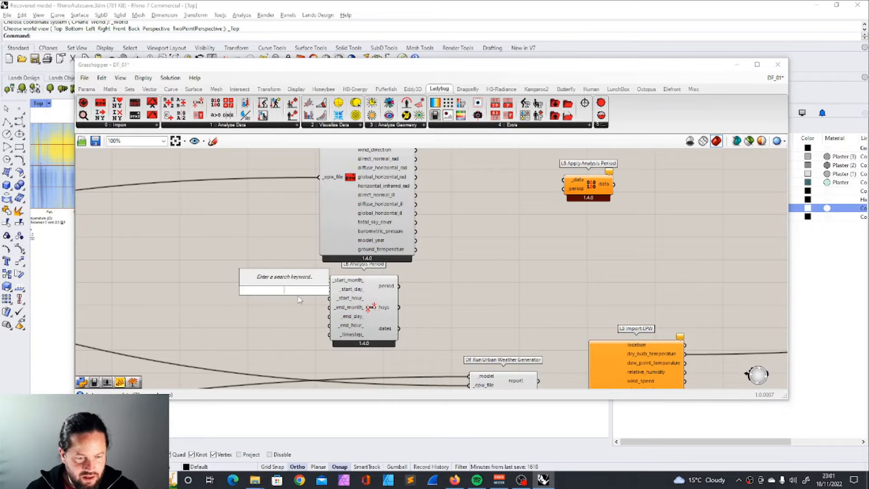
{"action": "type", "text": "slider"}
{"action": "key", "text": "Return"}
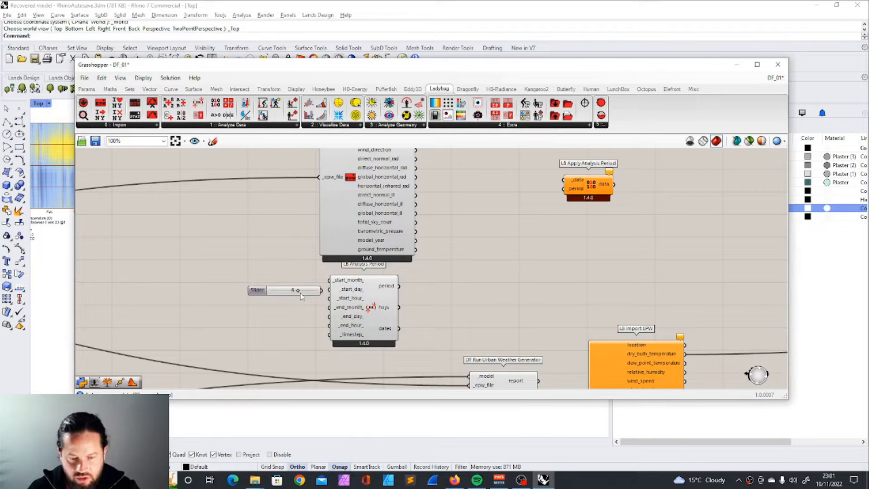
{"action": "scroll", "coordinate": [308, 295], "scroll_direction": "up", "scroll_amount": 3}
{"action": "left_click_drag", "start_coordinate": [315, 295], "coordinate": [346, 276]}
Step: Duplicate the start month slider and connect the copy to the Analysis Period's _end_month_ input
{"action": "key", "text": "ctrl+c"}
{"action": "key", "text": "ctrl+v"}
{"action": "left_click_drag", "start_coordinate": [246, 281], "coordinate": [236, 320]}
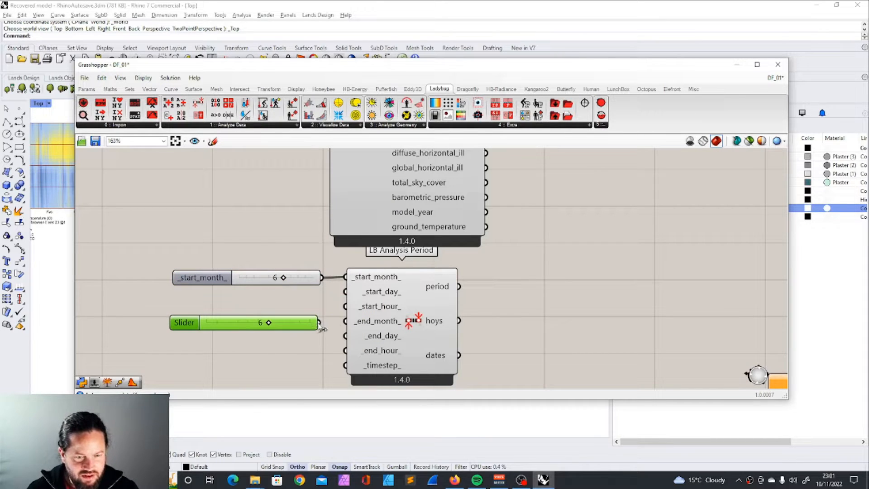
{"action": "left_click_drag", "start_coordinate": [319, 322], "coordinate": [345, 321]}
Step: Open the start month slider's value for editing and connect the Analysis Period's period output to the Apply Analysis Period's _period input
{"action": "mouse_move", "coordinate": [438, 293]}
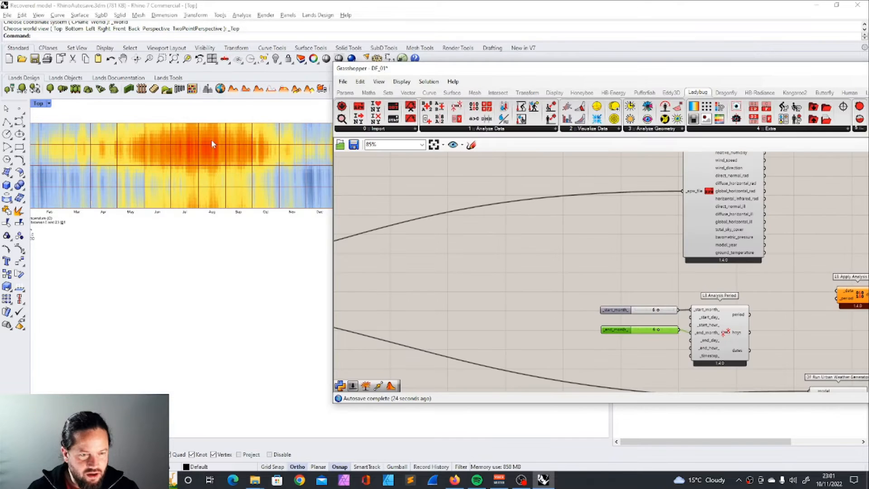
{"action": "left_click", "coordinate": [659, 297]}
{"action": "scroll", "coordinate": [662, 311], "scroll_direction": "up", "scroll_amount": 4}
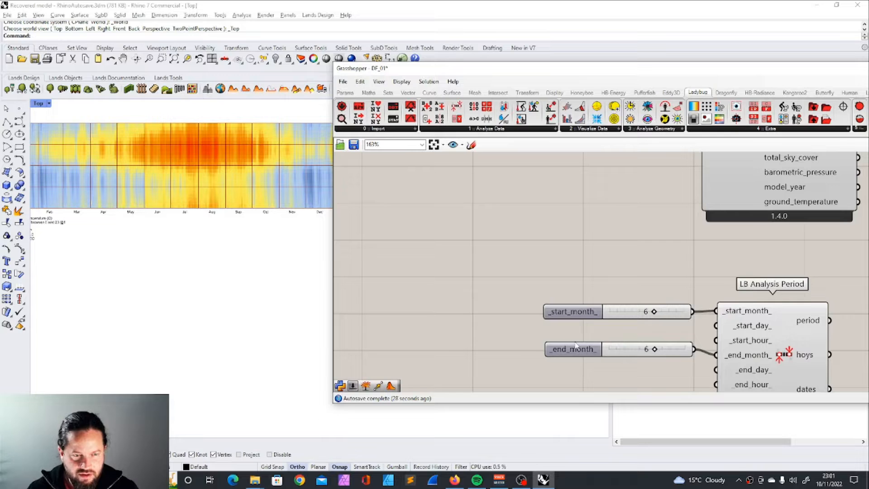
{"action": "double_click", "coordinate": [662, 311]}
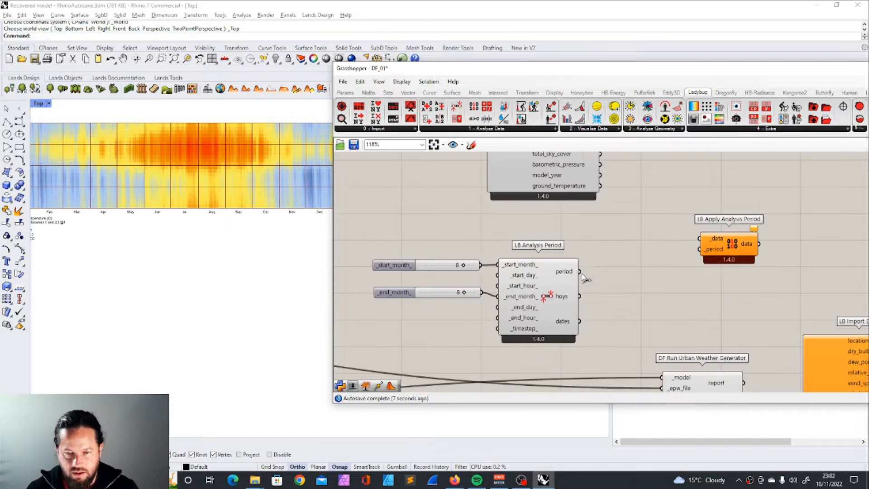
{"action": "left_click_drag", "start_coordinate": [579, 271], "coordinate": [701, 249]}
{"action": "scroll", "coordinate": [654, 278], "scroll_direction": "down", "scroll_amount": 3}
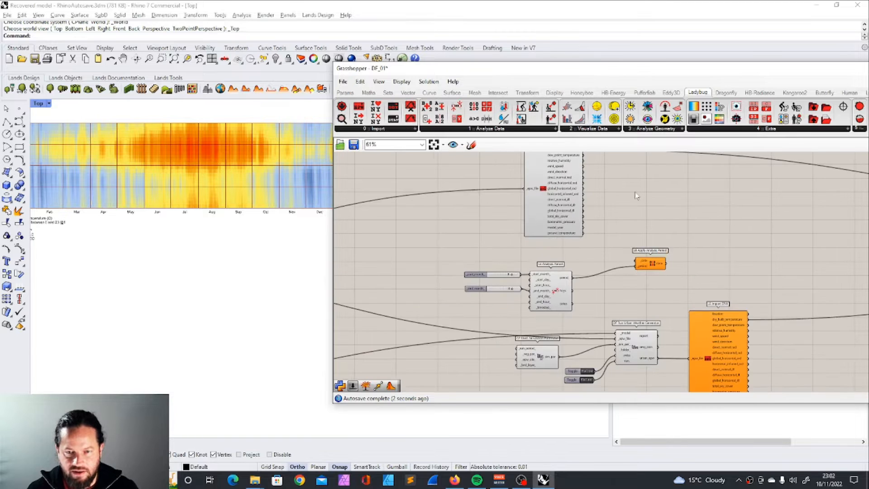
Step: Connect the original Import EPW's dry_bulb_temperature output to the Apply Analysis Period's _data input
{"action": "scroll", "coordinate": [617, 267], "scroll_direction": "down", "scroll_amount": 2}
{"action": "scroll", "coordinate": [623, 199], "scroll_direction": "up", "scroll_amount": 3}
{"action": "scroll", "coordinate": [562, 188], "scroll_direction": "up", "scroll_amount": 1}
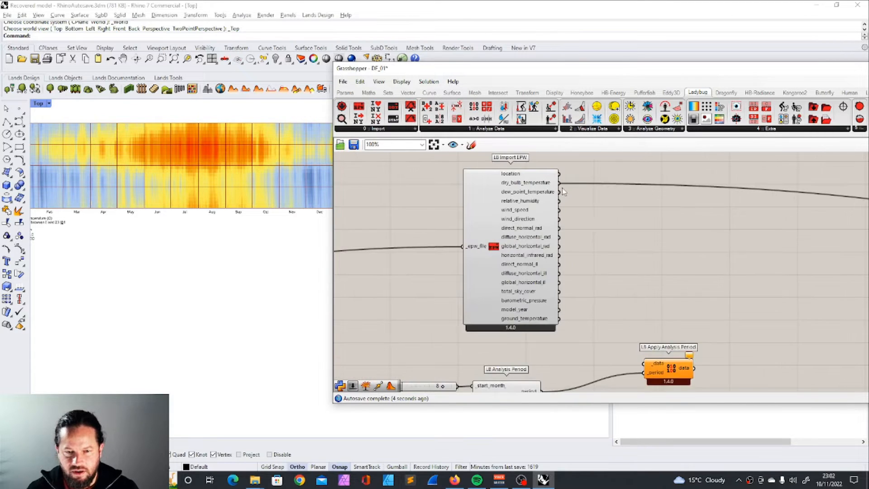
{"action": "scroll", "coordinate": [562, 188], "scroll_direction": "down", "scroll_amount": 1}
{"action": "left_click_drag", "start_coordinate": [561, 184], "coordinate": [634, 345]}
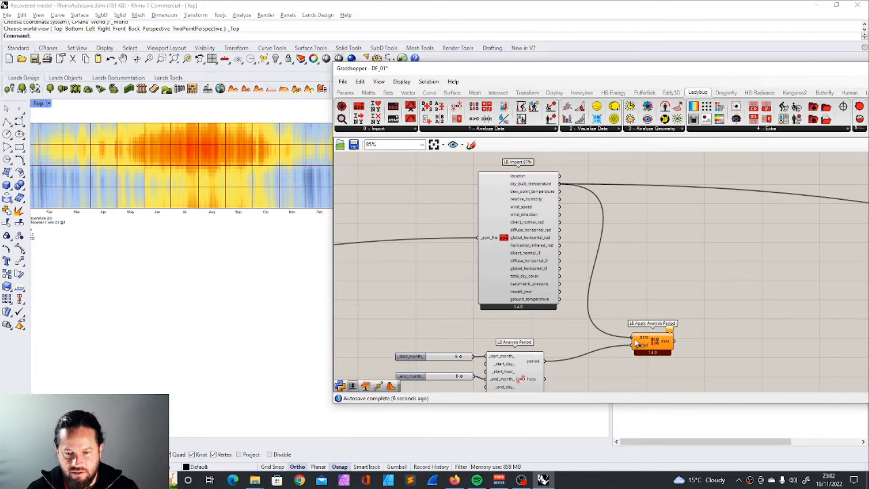
Step: Move the Apply Analysis Period component towards the plots and connect its data output to the first Hourly Plot's _data input
{"action": "scroll", "coordinate": [687, 338], "scroll_direction": "down", "scroll_amount": 5}
{"action": "scroll", "coordinate": [718, 261], "scroll_direction": "down", "scroll_amount": 2}
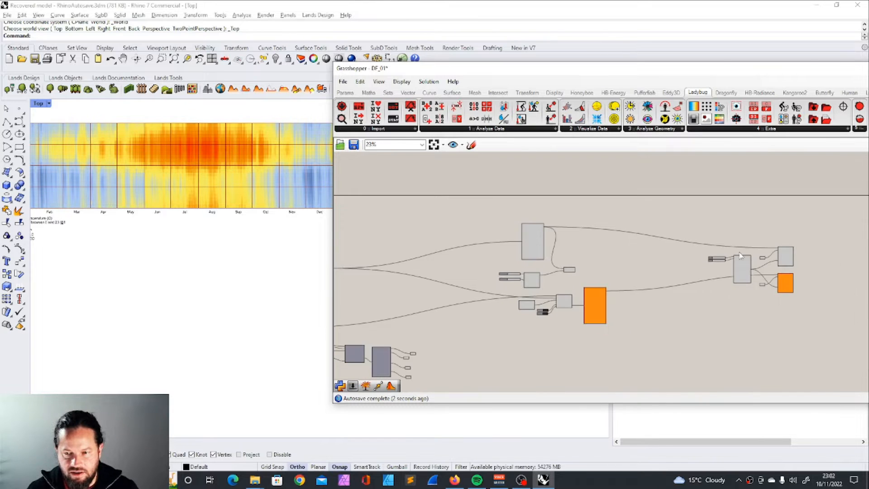
{"action": "scroll", "coordinate": [718, 257], "scroll_direction": "up", "scroll_amount": 2}
{"action": "left_click", "coordinate": [504, 277]}
{"action": "scroll", "coordinate": [587, 302], "scroll_direction": "up", "scroll_amount": 4}
{"action": "left_click_drag", "start_coordinate": [416, 244], "coordinate": [762, 242]}
{"action": "scroll", "coordinate": [243, 244], "scroll_direction": "down", "scroll_amount": 6}
{"action": "right_click_drag", "start_coordinate": [242, 244], "coordinate": [284, 244]}
{"action": "scroll", "coordinate": [168, 201], "scroll_direction": "up", "scroll_amount": 6}
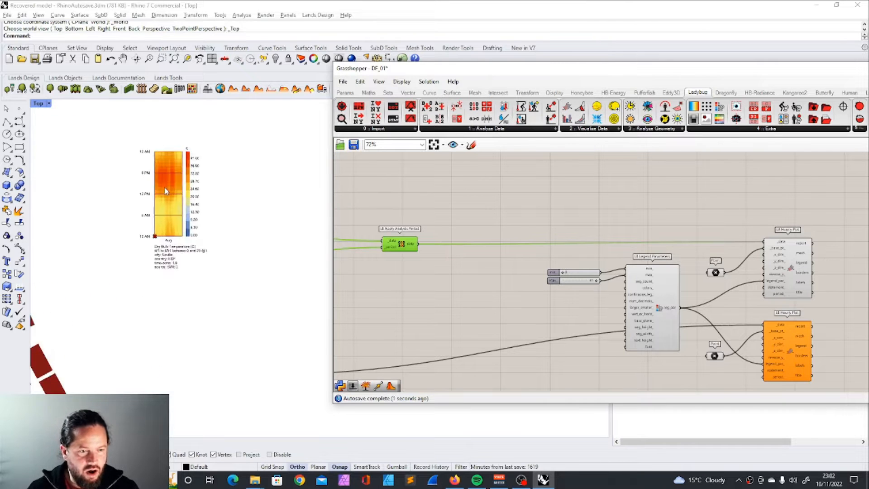
Step: Connect the Analysis Period's period output to the UWG Simulation Parameter's _run_period_ input and set both Run Urban Weather Generator toggles to True
{"action": "scroll", "coordinate": [168, 192], "scroll_direction": "up", "scroll_amount": 3}
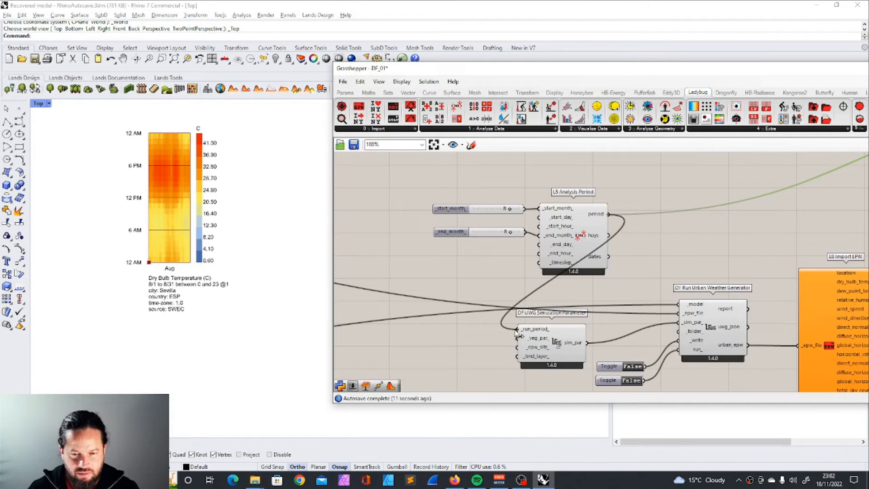
{"action": "scroll", "coordinate": [623, 266], "scroll_direction": "down", "scroll_amount": 7}
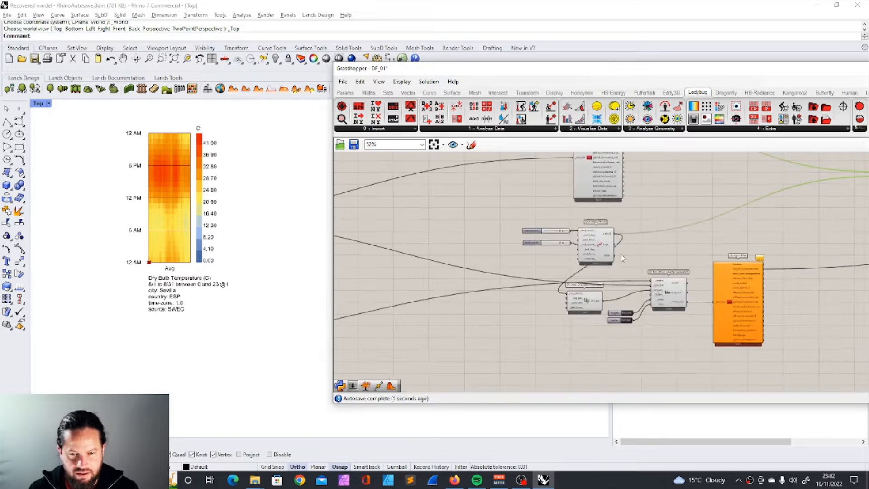
{"action": "scroll", "coordinate": [665, 297], "scroll_direction": "up", "scroll_amount": 5}
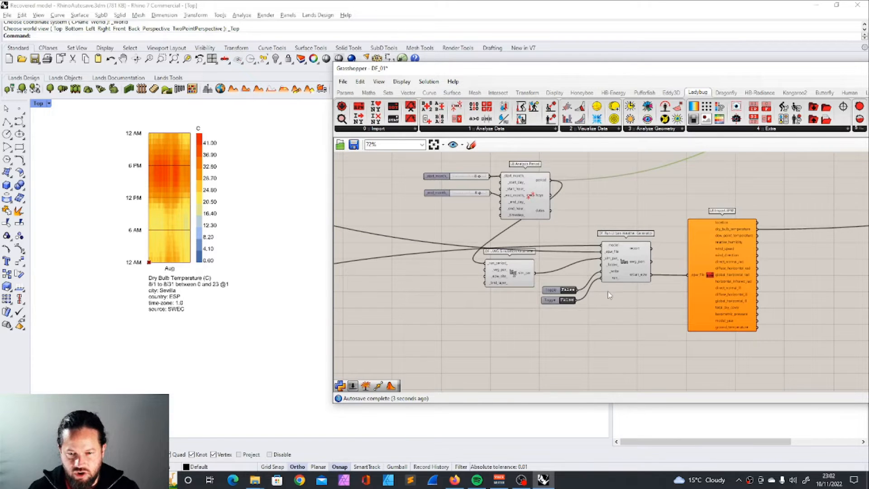
{"action": "scroll", "coordinate": [597, 304], "scroll_direction": "up", "scroll_amount": 2}
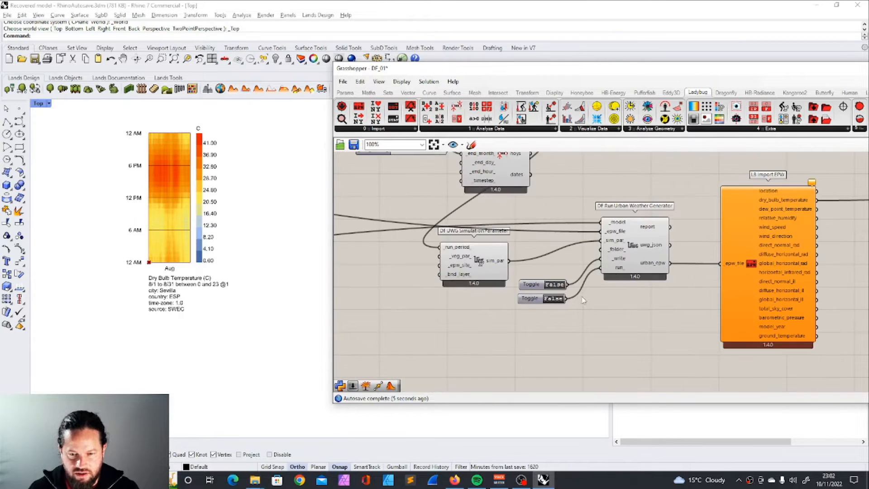
{"action": "left_click", "coordinate": [556, 285]}
{"action": "left_click", "coordinate": [553, 299]}
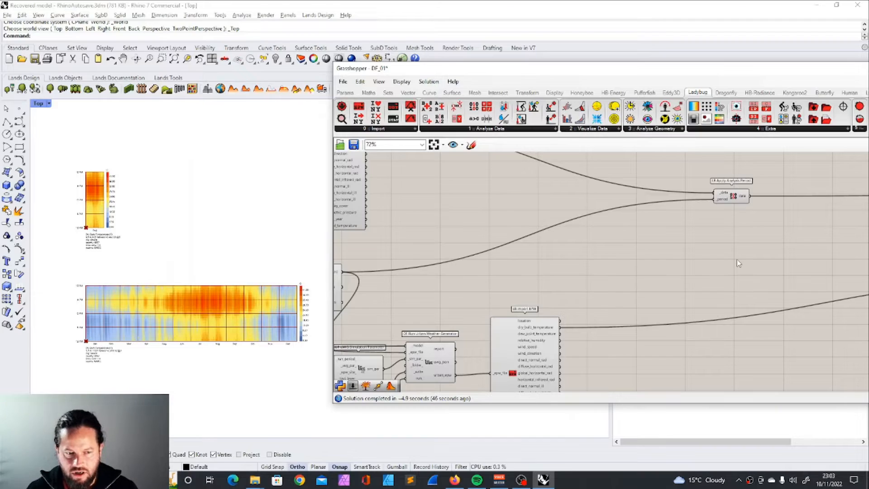
Step: Duplicate the Apply Analysis Period component and connect the urban Import EPW's dry_bulb_temperature output to the copy's _data input
{"action": "left_click", "coordinate": [731, 197]}
{"action": "key", "text": "ctrl+c"}
{"action": "key", "text": "ctrl+v"}
{"action": "left_click_drag", "start_coordinate": [735, 199], "coordinate": [698, 286]}
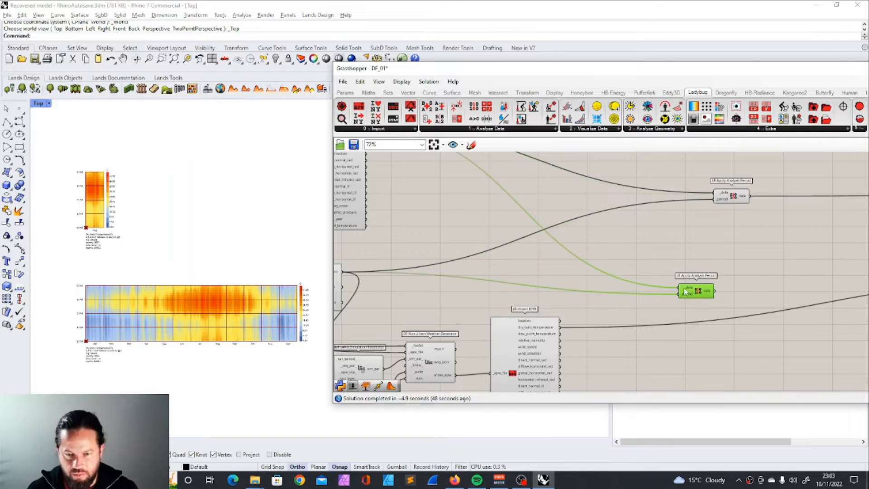
{"action": "scroll", "coordinate": [597, 330], "scroll_direction": "up", "scroll_amount": 2}
{"action": "left_click_drag", "start_coordinate": [562, 311], "coordinate": [700, 265]}
Step: Connect the duplicated Apply Analysis Period's data output to the second Hourly Plot's _data input
{"action": "scroll", "coordinate": [672, 267], "scroll_direction": "down", "scroll_amount": 3}
{"action": "scroll", "coordinate": [629, 267], "scroll_direction": "down", "scroll_amount": 5}
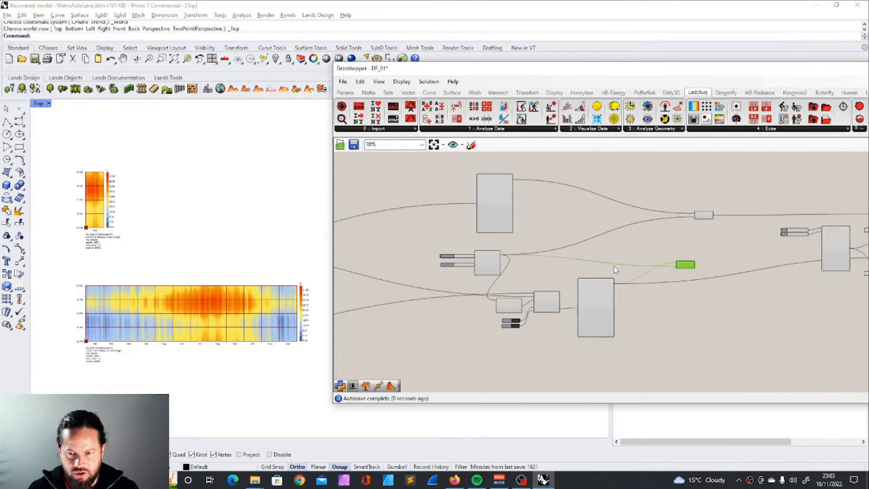
{"action": "scroll", "coordinate": [815, 268], "scroll_direction": "up", "scroll_amount": 3}
{"action": "scroll", "coordinate": [627, 275], "scroll_direction": "up", "scroll_amount": 4}
{"action": "scroll", "coordinate": [581, 270], "scroll_direction": "down", "scroll_amount": 3}
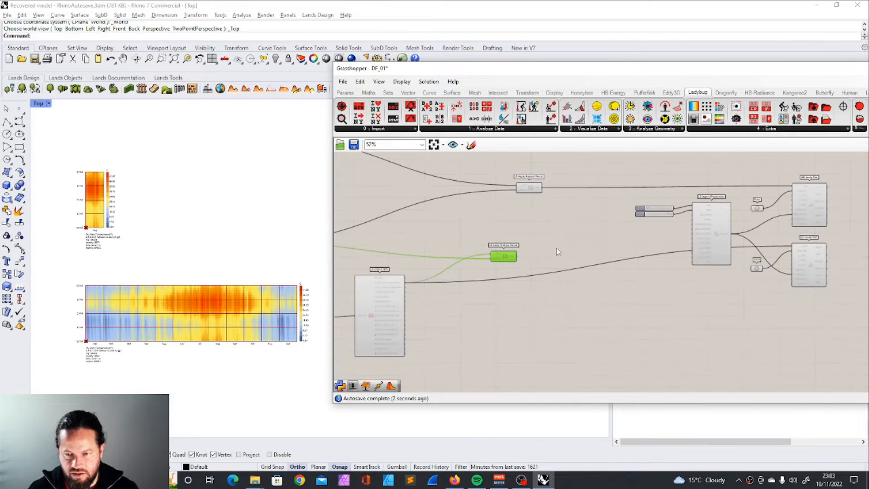
{"action": "scroll", "coordinate": [520, 253], "scroll_direction": "up", "scroll_amount": 1}
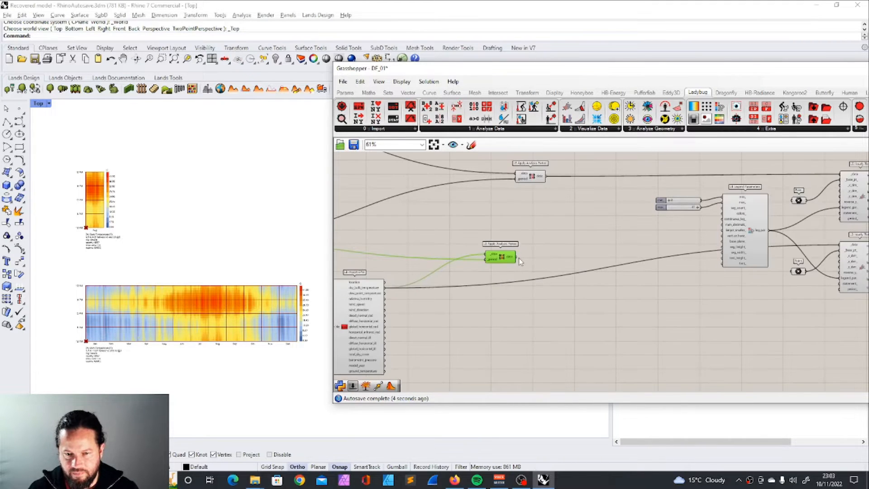
{"action": "left_click_drag", "start_coordinate": [516, 256], "coordinate": [841, 245]}
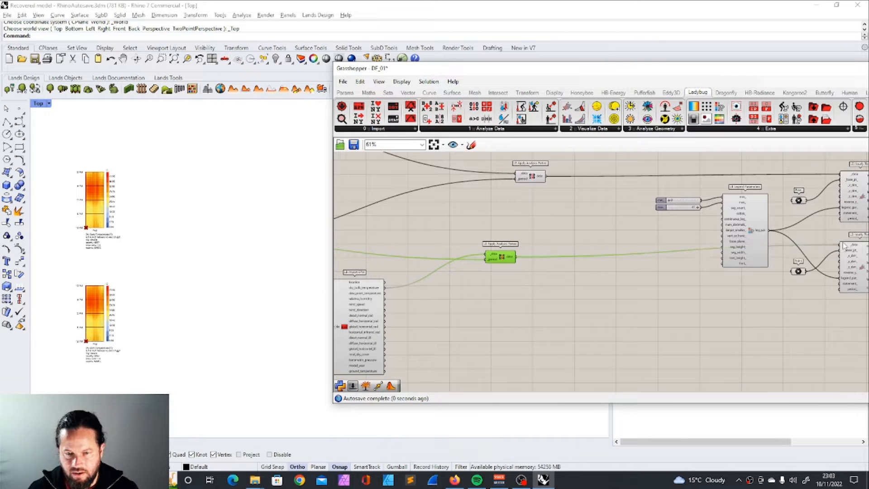
Step: Compare the August dry bulb temperature plots of the original and urban weather files in the viewport
{"action": "scroll", "coordinate": [213, 317], "scroll_direction": "up", "scroll_amount": 2}
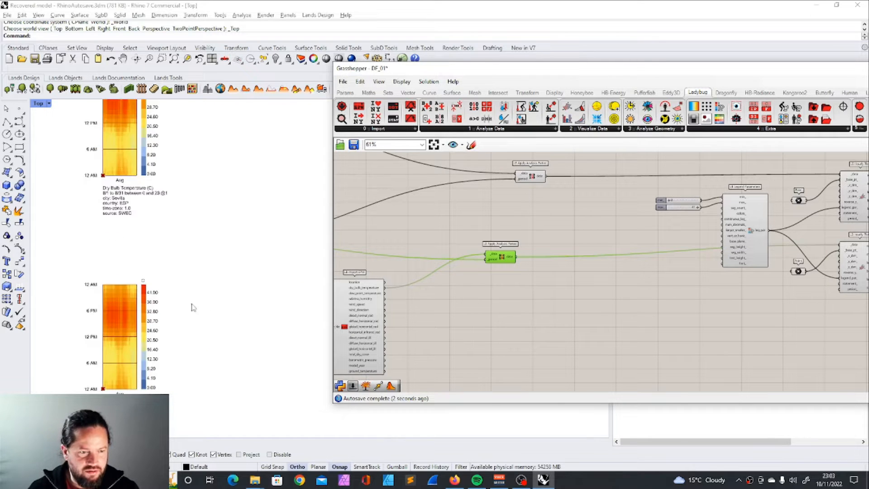
{"action": "scroll", "coordinate": [227, 312], "scroll_direction": "down", "scroll_amount": 1}
{"action": "scroll", "coordinate": [158, 308], "scroll_direction": "up", "scroll_amount": 2}
{"action": "scroll", "coordinate": [243, 330], "scroll_direction": "down", "scroll_amount": 1}
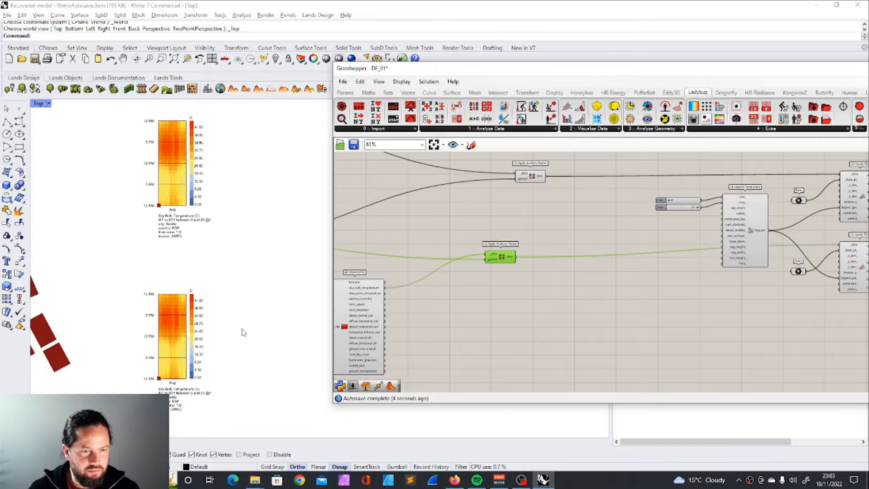
{"action": "scroll", "coordinate": [171, 362], "scroll_direction": "up", "scroll_amount": 2}
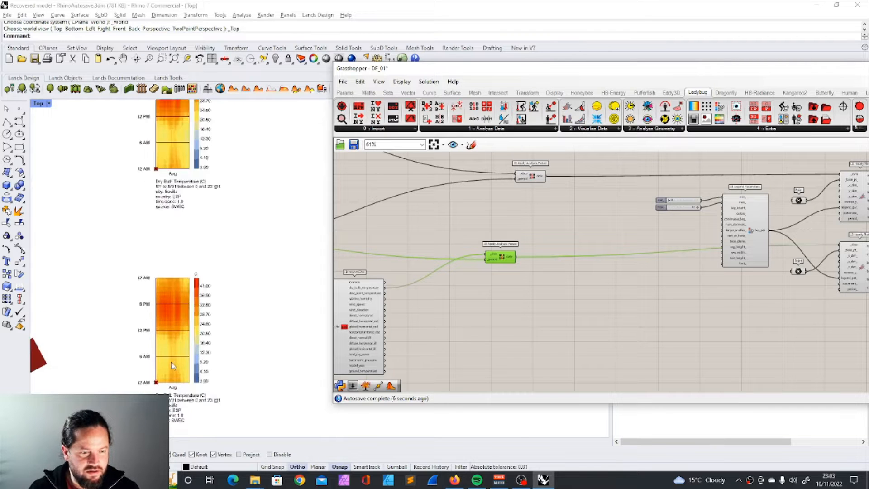
{"action": "scroll", "coordinate": [163, 356], "scroll_direction": "down", "scroll_amount": 2}
{"action": "scroll", "coordinate": [170, 378], "scroll_direction": "up", "scroll_amount": 2}
{"action": "scroll", "coordinate": [166, 376], "scroll_direction": "down", "scroll_amount": 2}
Step: Examine the descriptions of the UWG Simulation Parameter's optional inputs, including _epw_site_
{"action": "left_click", "coordinate": [466, 338]}
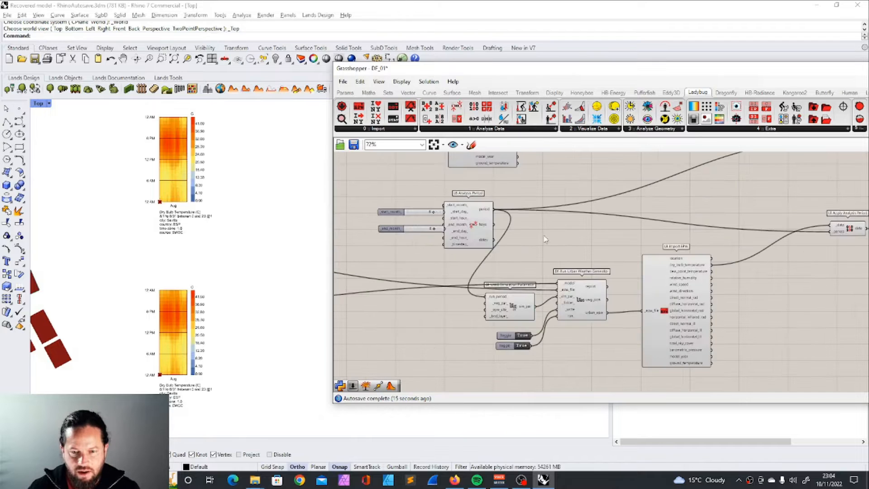
{"action": "mouse_move", "coordinate": [523, 309]}
{"action": "left_mouse_down"}
{"action": "mouse_move", "coordinate": [479, 311]}
{"action": "mouse_move", "coordinate": [527, 307]}
{"action": "left_mouse_up"}
{"action": "right_click_drag", "start_coordinate": [588, 292], "coordinate": [544, 274]}
{"action": "scroll", "coordinate": [544, 274], "scroll_direction": "up", "scroll_amount": 1}
{"action": "left_click_drag", "start_coordinate": [545, 275], "coordinate": [542, 275]}
{"action": "scroll", "coordinate": [545, 278], "scroll_direction": "down", "scroll_amount": 3}
{"action": "scroll", "coordinate": [425, 210], "scroll_direction": "up", "scroll_amount": 2}
{"action": "left_click_drag", "start_coordinate": [432, 215], "coordinate": [400, 234]}
{"action": "scroll", "coordinate": [573, 380], "scroll_direction": "up", "scroll_amount": 3}
{"action": "scroll", "coordinate": [582, 291], "scroll_direction": "down", "scroll_amount": 1}
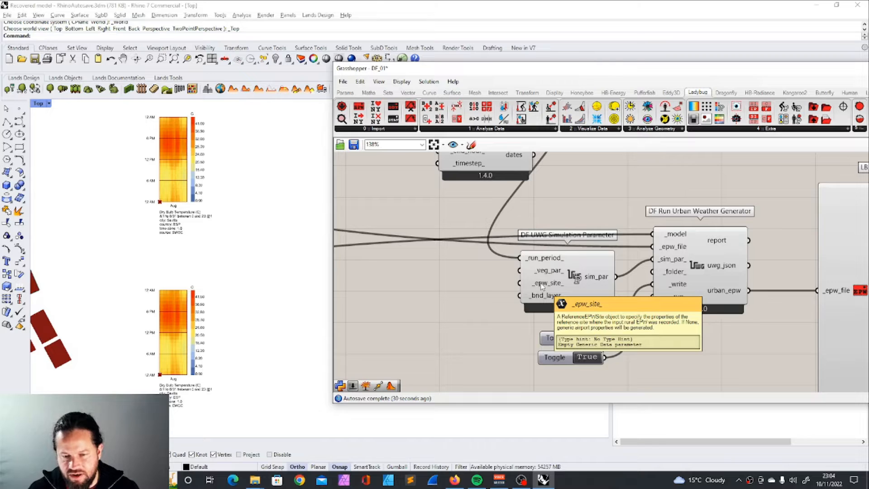
{"action": "mouse_move", "coordinate": [540, 301]}
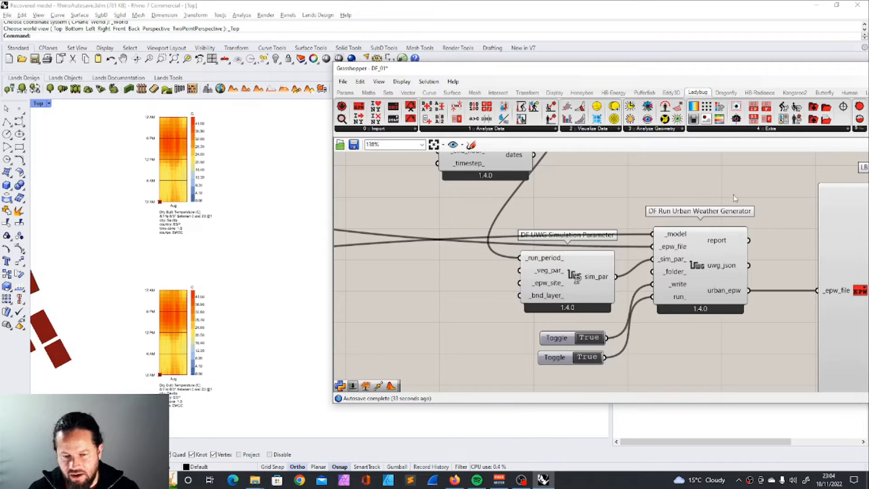
Step: Add a DF Vegetation Parameters component beside the UWG Simulation Parameter component
{"action": "left_click_drag", "start_coordinate": [675, 69], "coordinate": [529, 69]}
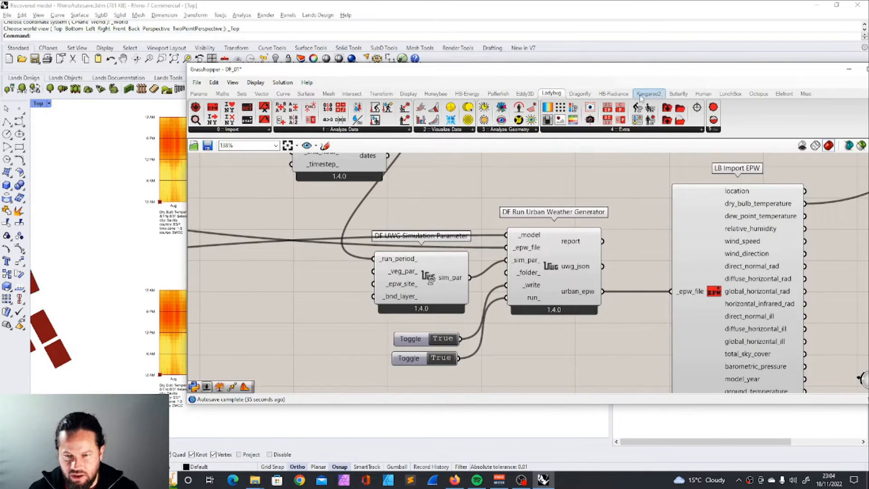
{"action": "left_click", "coordinate": [579, 93]}
{"action": "left_click", "coordinate": [639, 130]}
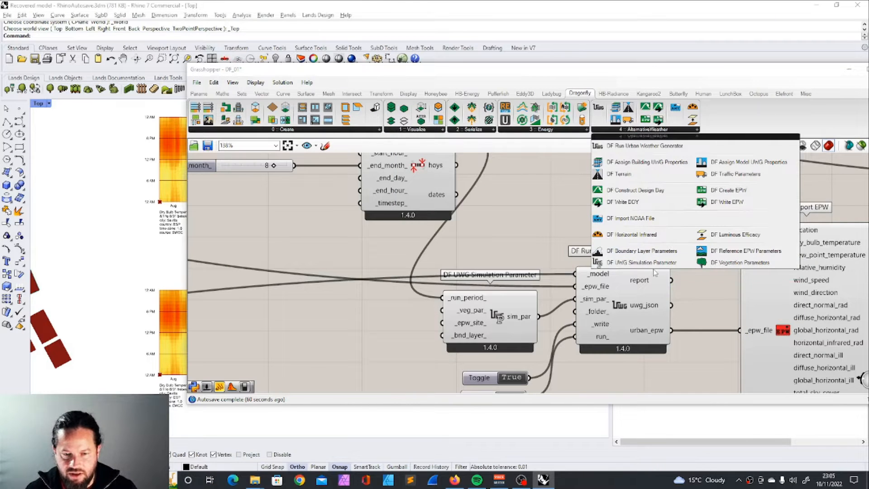
{"action": "left_click", "coordinate": [740, 263]}
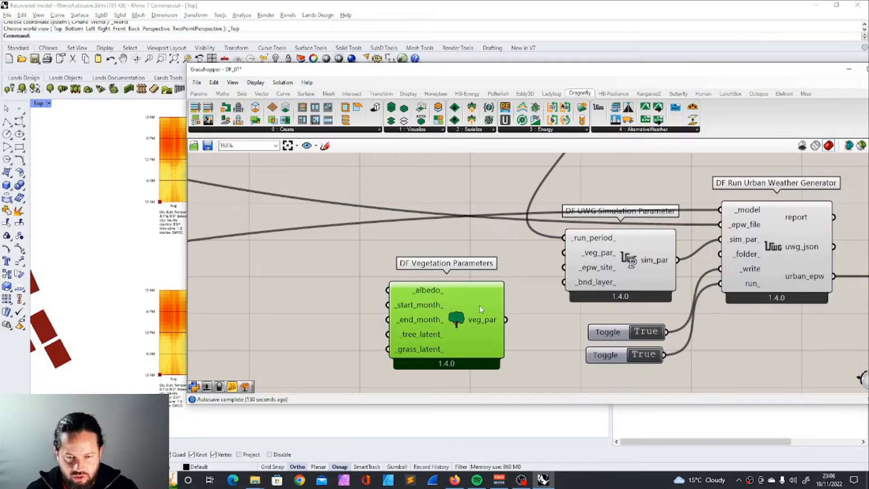
{"action": "left_click_drag", "start_coordinate": [479, 306], "coordinate": [480, 286]}
Step: Review the Vegetation Parameters inputs and connect its veg_par output to the UWG Simulation Parameter's _veg_par_ input
{"action": "mouse_move", "coordinate": [431, 274]}
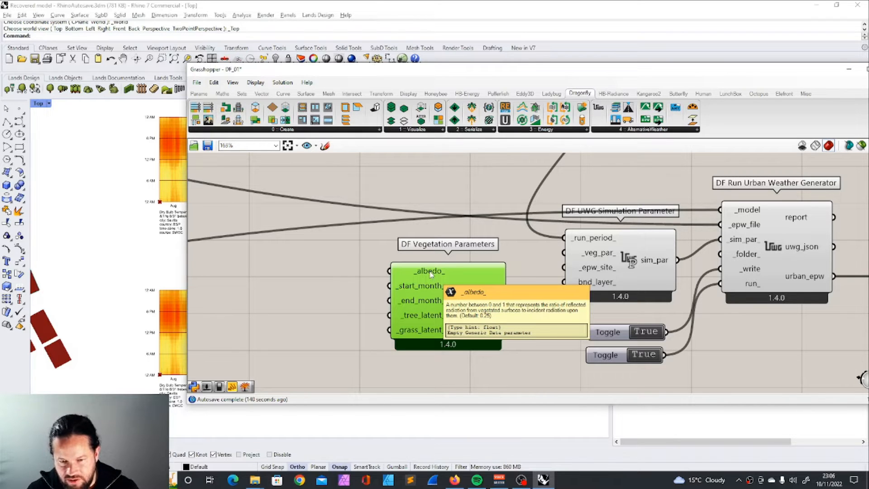
{"action": "mouse_move", "coordinate": [428, 293]}
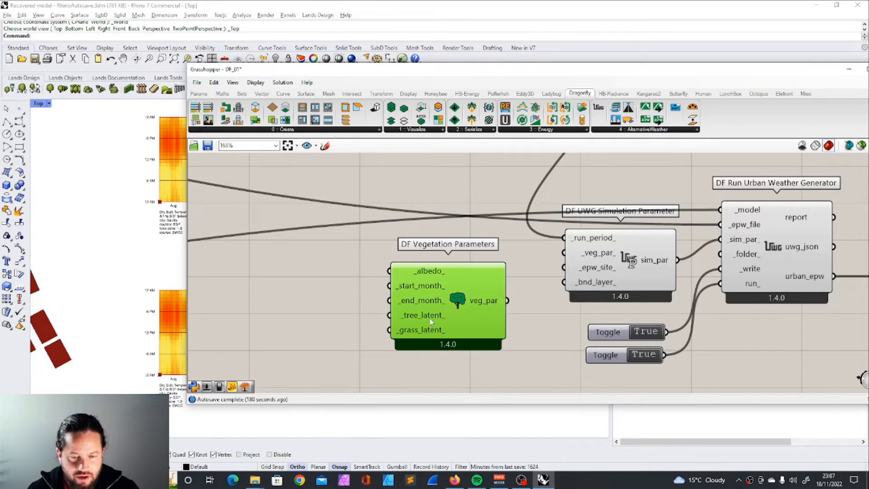
{"action": "left_click_drag", "start_coordinate": [431, 321], "coordinate": [416, 312]}
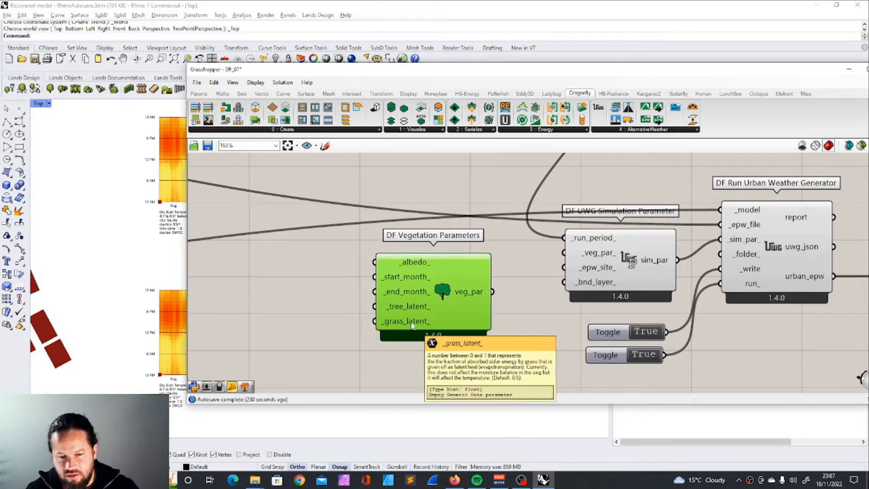
{"action": "left_click_drag", "start_coordinate": [460, 269], "coordinate": [460, 272]}
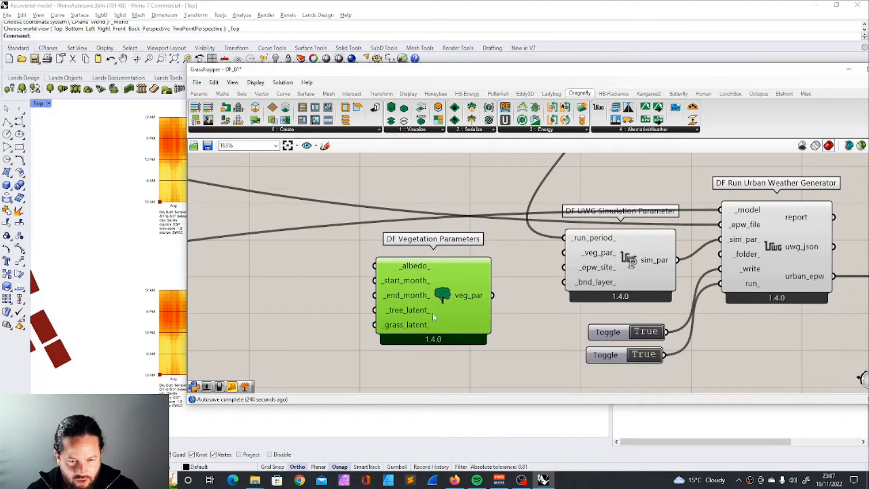
{"action": "left_click_drag", "start_coordinate": [493, 297], "coordinate": [564, 252]}
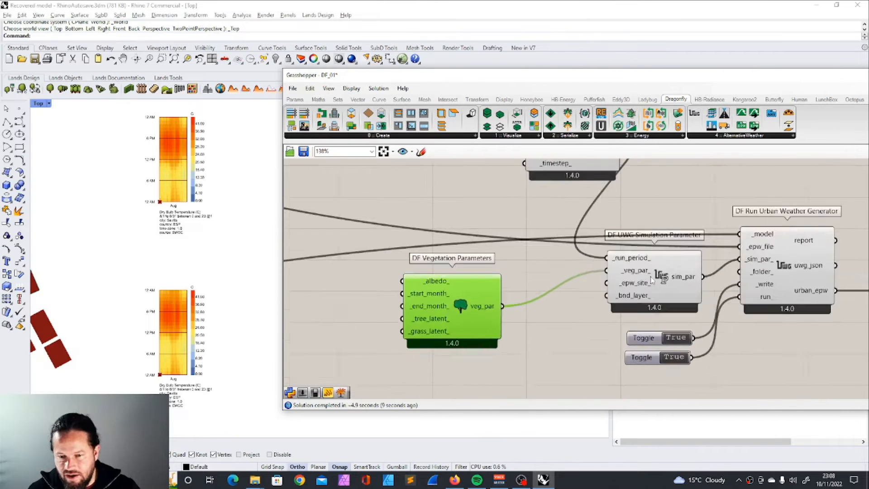
Step: Move the two Boolean toggles farther below the Run Urban Weather Generator component
{"action": "scroll", "coordinate": [642, 276], "scroll_direction": "up", "scroll_amount": 3}
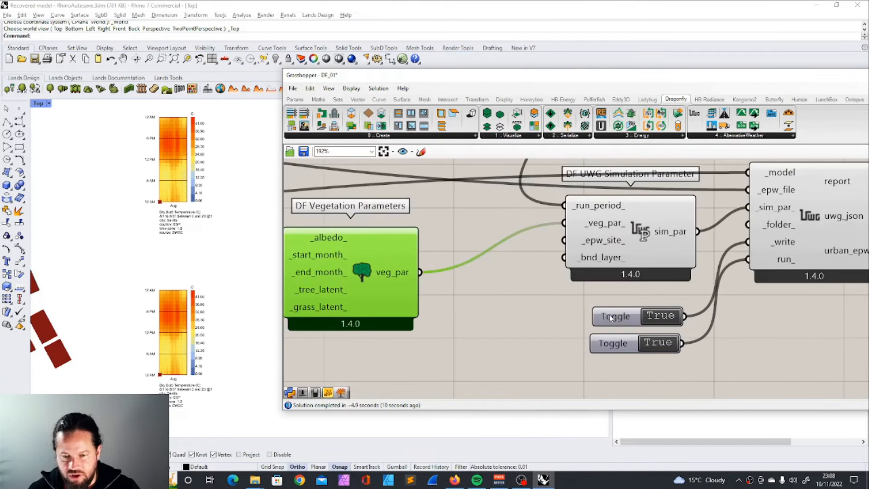
{"action": "scroll", "coordinate": [625, 271], "scroll_direction": "down", "scroll_amount": 3}
{"action": "scroll", "coordinate": [596, 266], "scroll_direction": "up", "scroll_amount": 3}
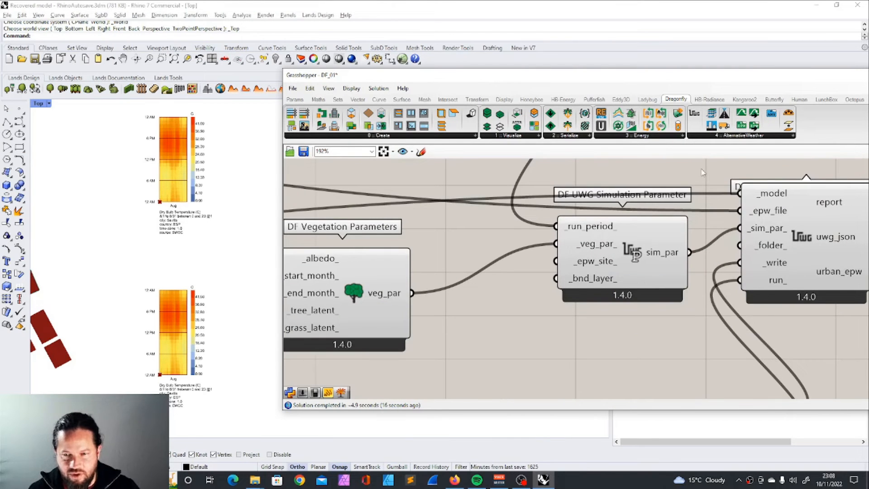
Step: Add a DF Reference EPW Parameters component and place it below the Vegetation Parameters component
{"action": "left_click", "coordinate": [742, 135]}
{"action": "left_click", "coordinate": [819, 257]}
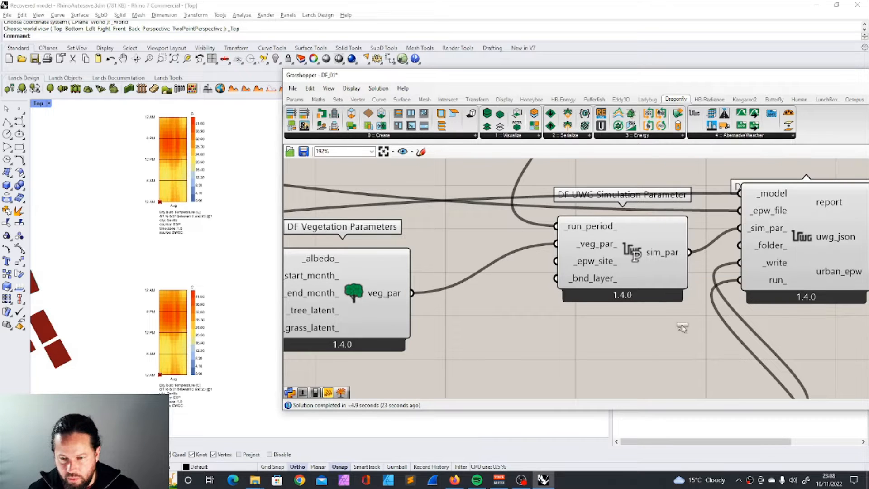
{"action": "left_click", "coordinate": [598, 354]}
{"action": "scroll", "coordinate": [618, 352], "scroll_direction": "down", "scroll_amount": 3}
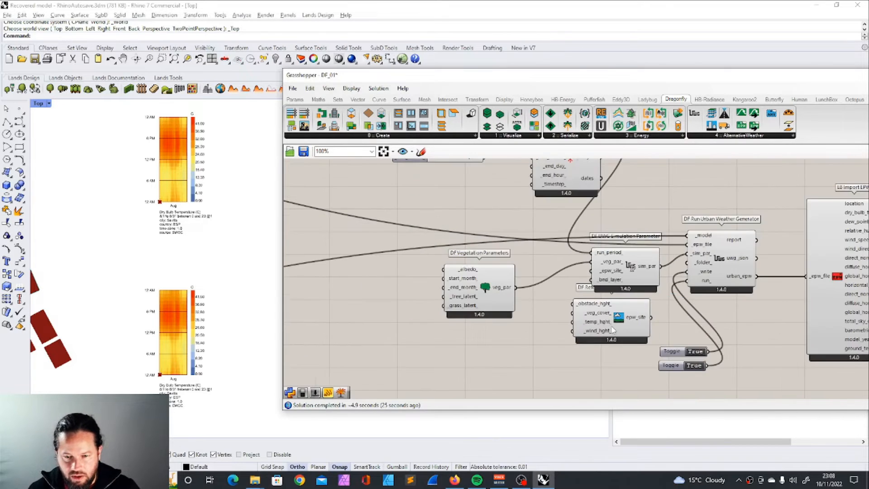
{"action": "scroll", "coordinate": [620, 316], "scroll_direction": "up", "scroll_amount": 2}
{"action": "left_click", "coordinate": [623, 306]}
{"action": "left_click_drag", "start_coordinate": [623, 305], "coordinate": [422, 340]}
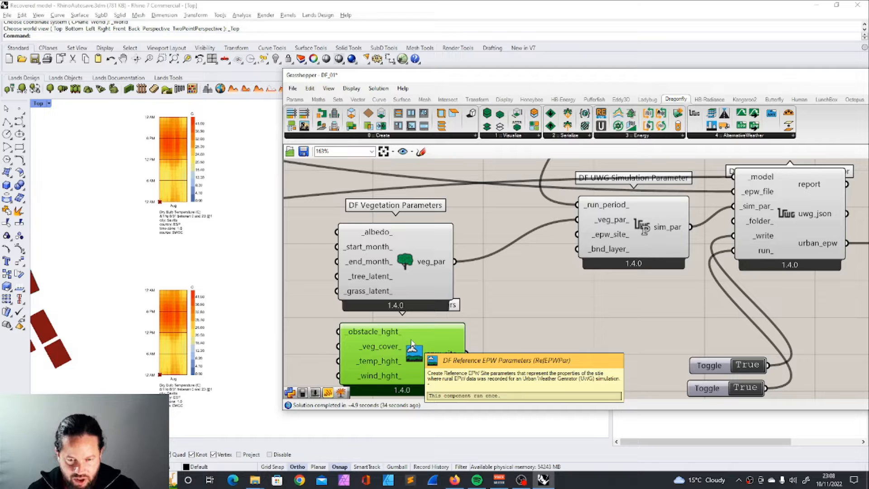
Step: Place a Bifocals component below the UWG Simulation Parameter and move the Reference EPW Parameters component slightly lower
{"action": "left_click", "coordinate": [629, 249]}
{"action": "left_click", "coordinate": [297, 99]}
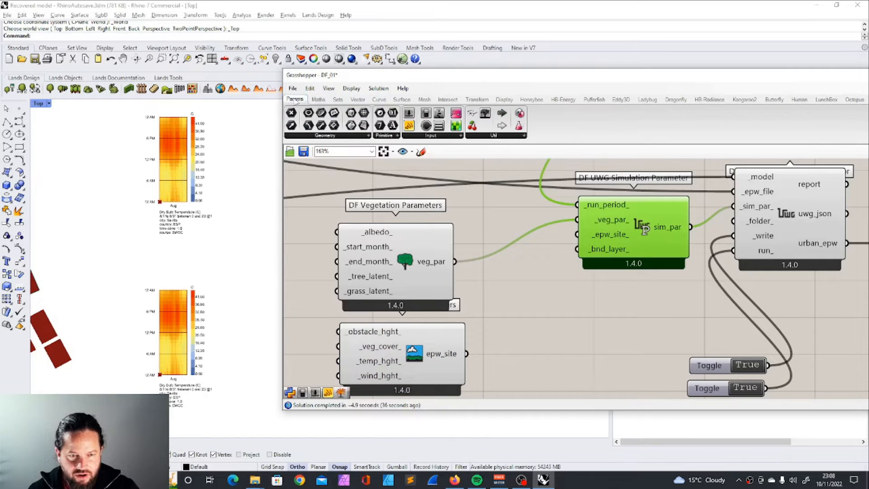
{"action": "left_click_drag", "start_coordinate": [592, 305], "coordinate": [588, 306]}
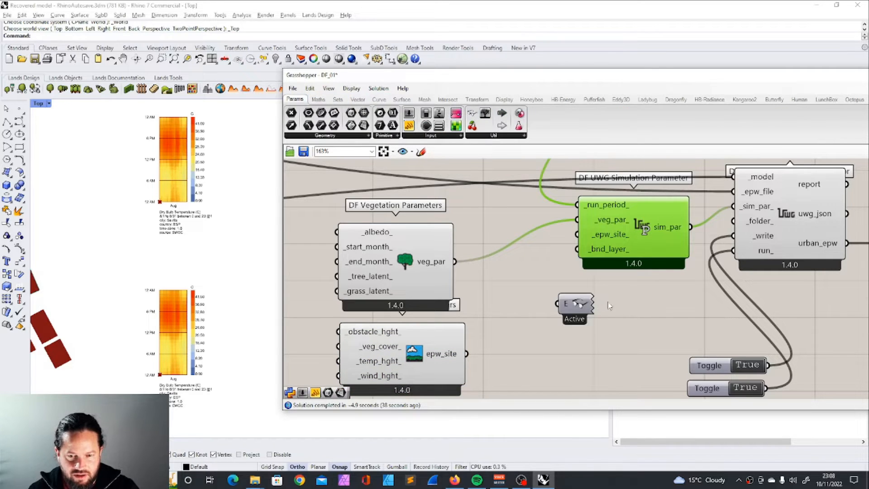
{"action": "scroll", "coordinate": [601, 313], "scroll_direction": "down", "scroll_amount": 5}
{"action": "scroll", "coordinate": [597, 318], "scroll_direction": "up", "scroll_amount": 3}
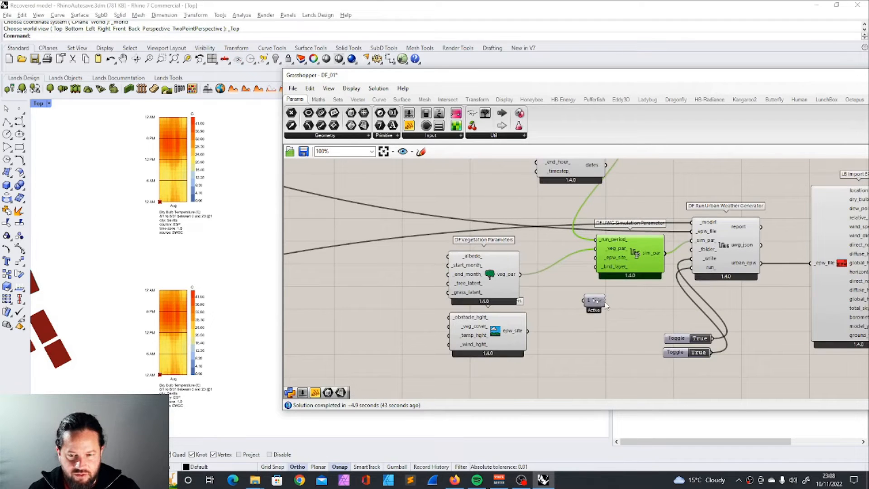
{"action": "left_click", "coordinate": [499, 355]}
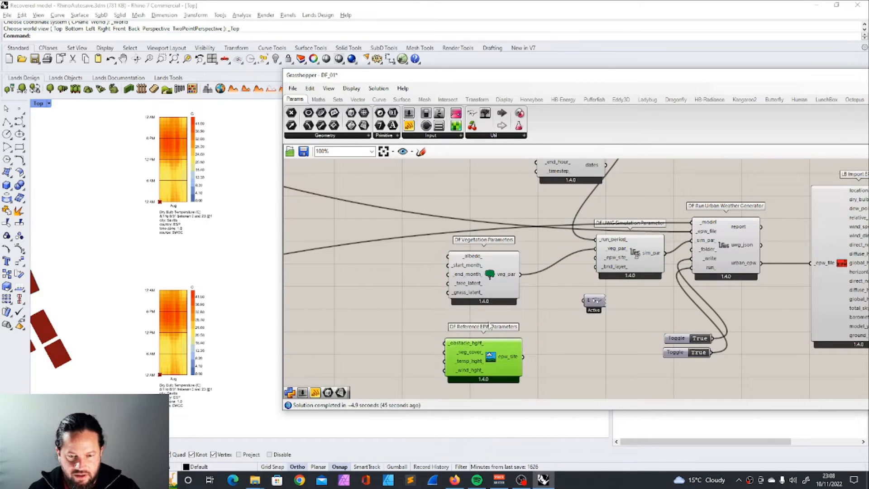
Step: Move the Bifocals component well above the Vegetation Parameters and shift the Reference EPW Parameters component slightly upward
{"action": "left_click_drag", "start_coordinate": [594, 302], "coordinate": [477, 184]}
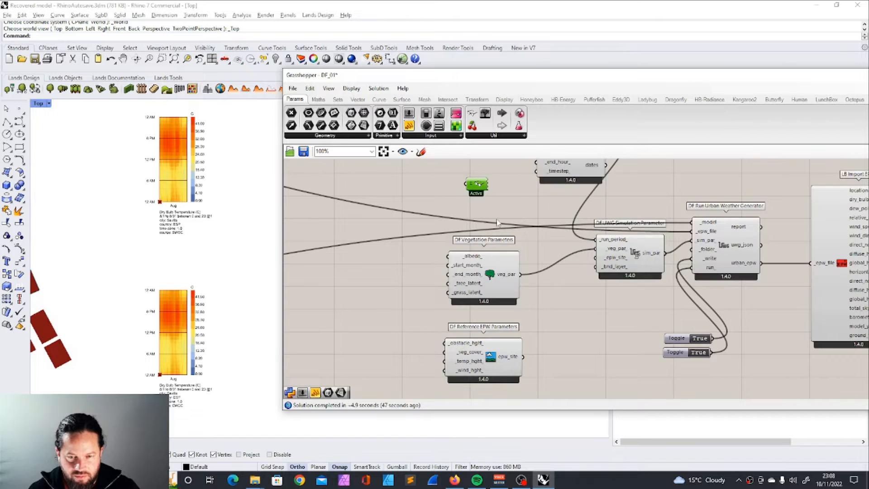
{"action": "scroll", "coordinate": [587, 346], "scroll_direction": "down", "scroll_amount": 6}
{"action": "scroll", "coordinate": [526, 268], "scroll_direction": "up", "scroll_amount": 4}
{"action": "scroll", "coordinate": [532, 300], "scroll_direction": "down", "scroll_amount": 5}
{"action": "scroll", "coordinate": [542, 355], "scroll_direction": "up", "scroll_amount": 8}
{"action": "left_click_drag", "start_coordinate": [543, 358], "coordinate": [543, 348]}
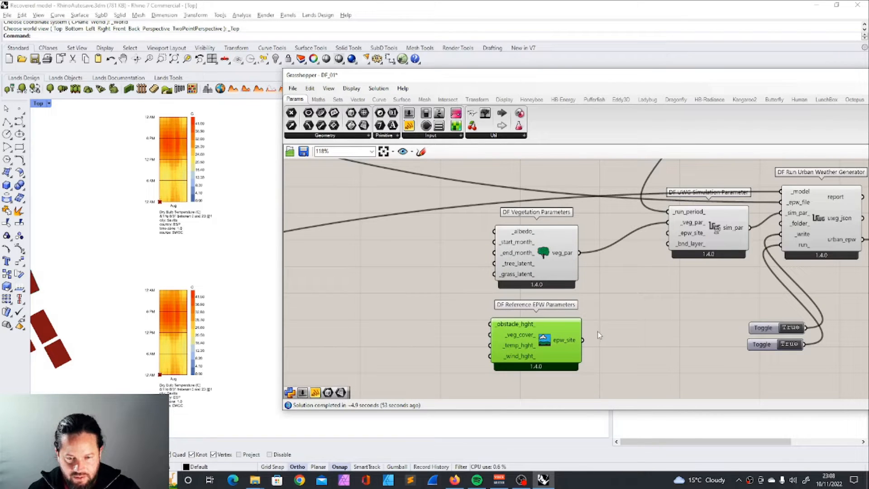
Step: Review the Reference EPW Parameters inputs and connect its epw_site output to the UWG Simulation Parameter's _epw_site_ input
{"action": "mouse_move", "coordinate": [521, 329]}
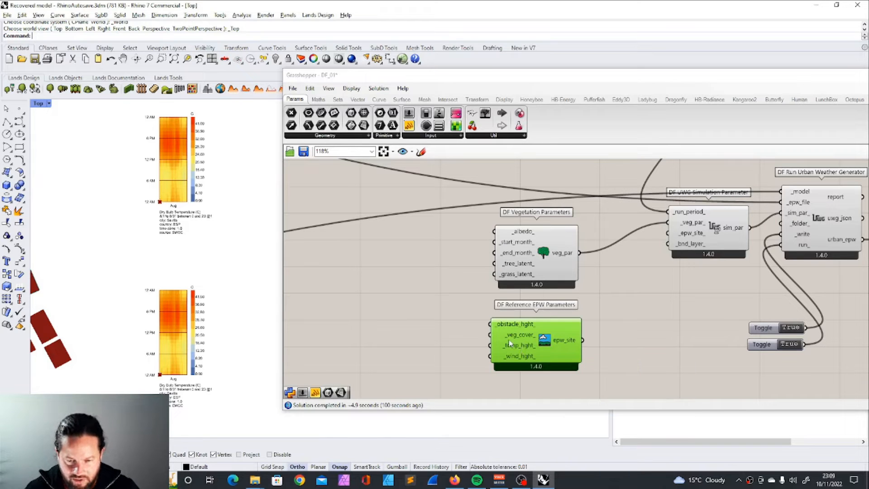
{"action": "mouse_move", "coordinate": [510, 348]}
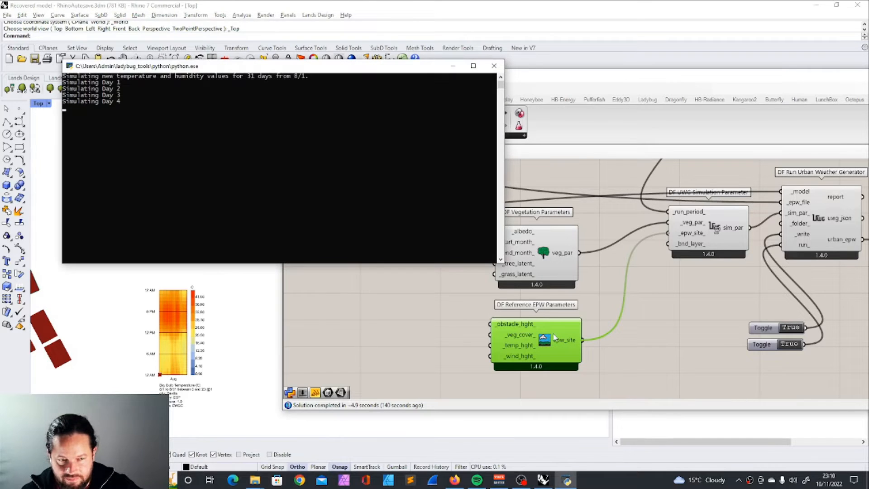
{"action": "left_click", "coordinate": [582, 221]}
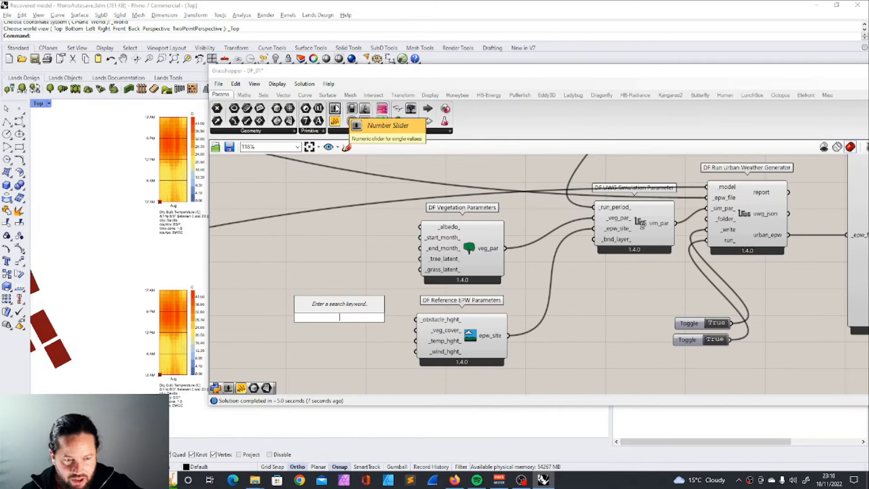
Step: Add a number slider beside the Vegetation and Reference EPW Parameters components and set it to 1
{"action": "left_click_drag", "start_coordinate": [351, 120], "coordinate": [278, 285]}
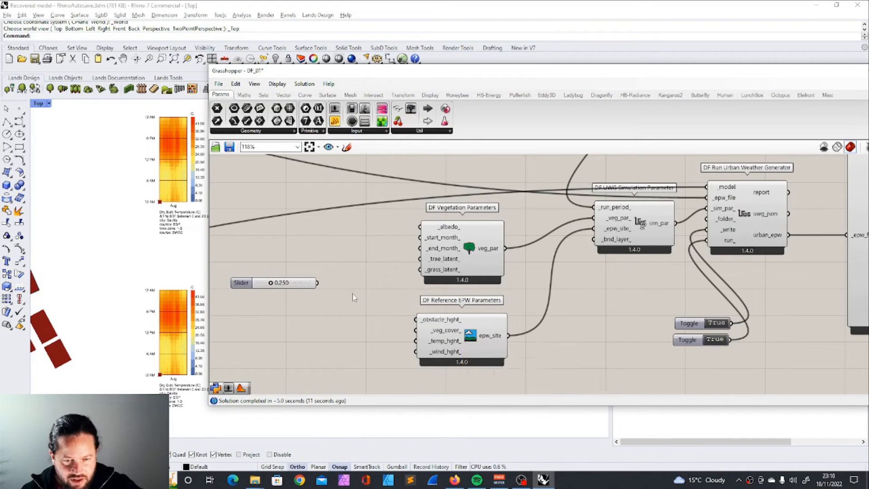
{"action": "double_click", "coordinate": [285, 283]}
{"action": "type", "text": "1"}
{"action": "key", "text": "Return"}
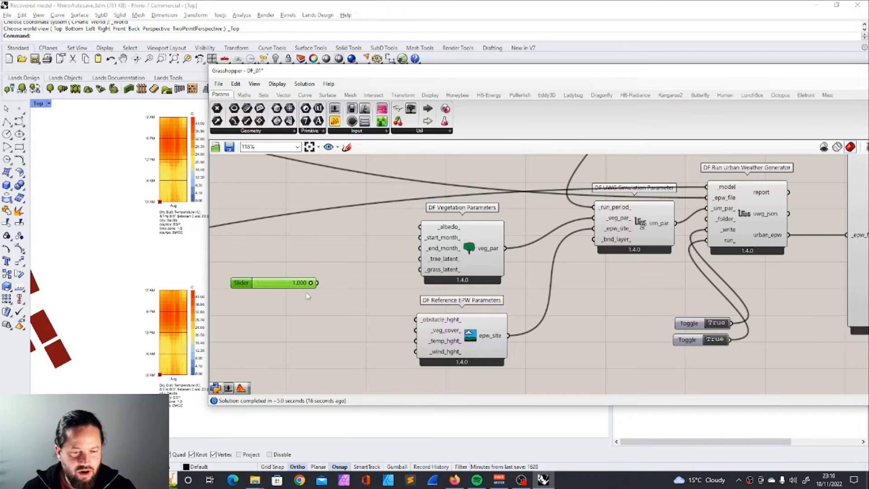
Step: Set the new slider to 0.1 and connect it to the Reference EPW Parameters' _veg_cover_ input
{"action": "double_click", "coordinate": [286, 282]}
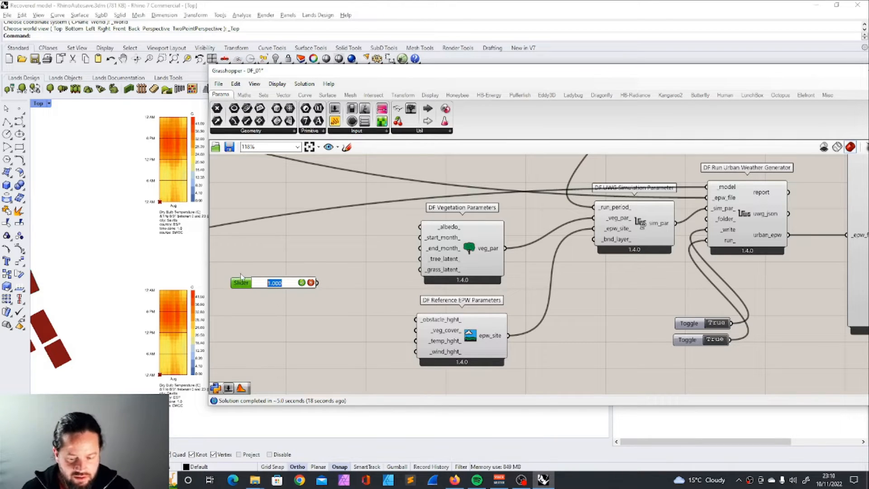
{"action": "type", "text": "0.1"}
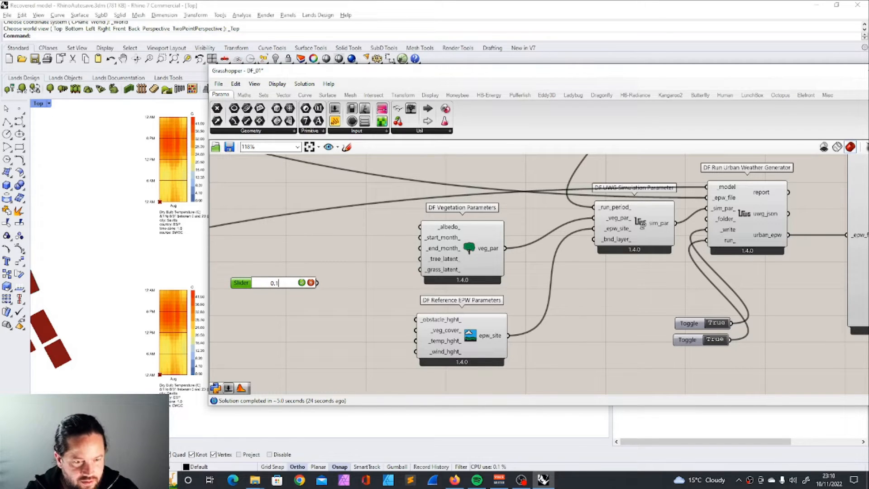
{"action": "key", "text": "Return"}
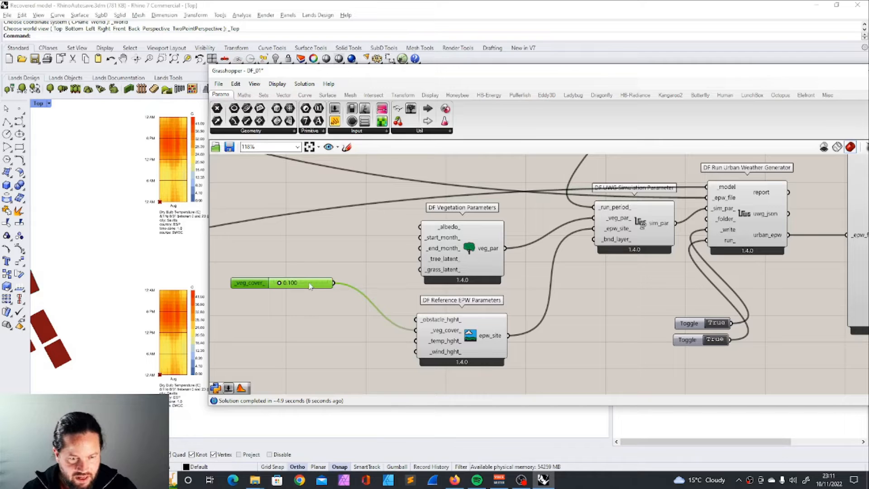
{"action": "left_click_drag", "start_coordinate": [309, 285], "coordinate": [369, 333]}
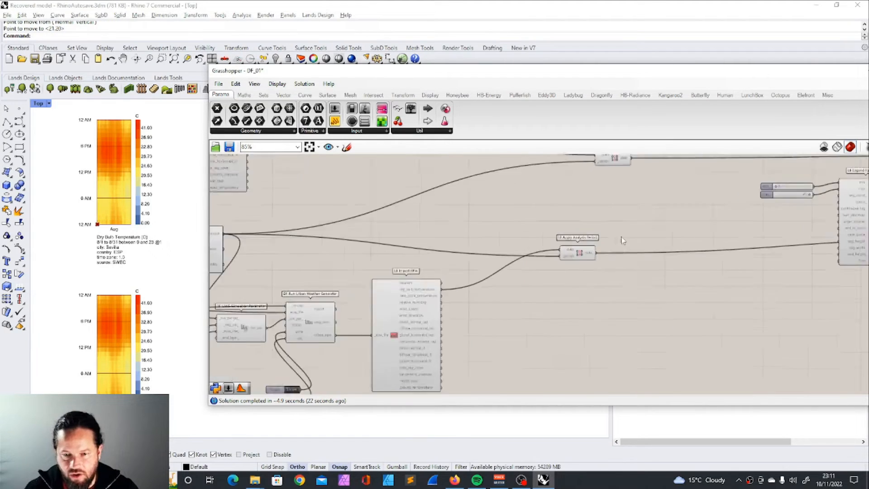
Step: Add an Average component and feed it the data output of the urban EPW's Apply Analysis Period
{"action": "scroll", "coordinate": [622, 241], "scroll_direction": "up", "scroll_amount": 1}
{"action": "double_click", "coordinate": [707, 351]}
{"action": "type", "text": "a"}
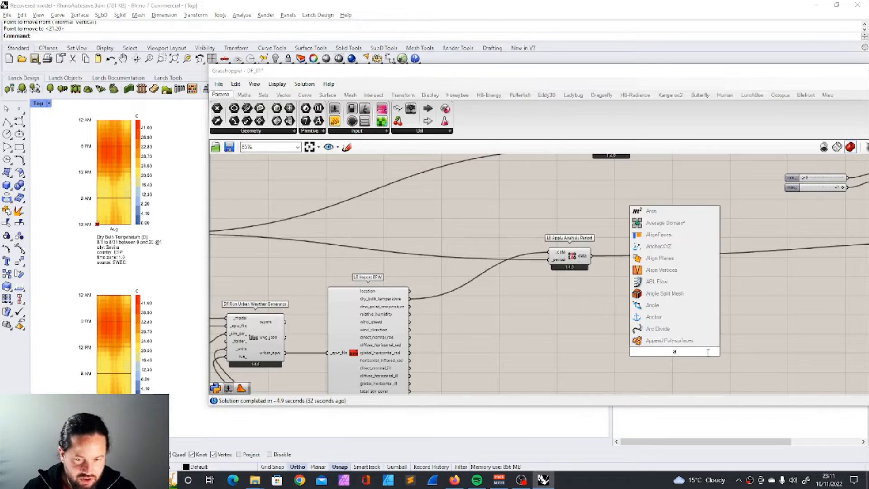
{"action": "type", "text": "verage"}
{"action": "key", "text": "Return"}
{"action": "left_click_drag", "start_coordinate": [591, 255], "coordinate": [662, 351]}
Step: Insert an LB Deconstruct Data component between Apply Analysis Period and Average, wiring its values output into Average
{"action": "double_click", "coordinate": [687, 306]}
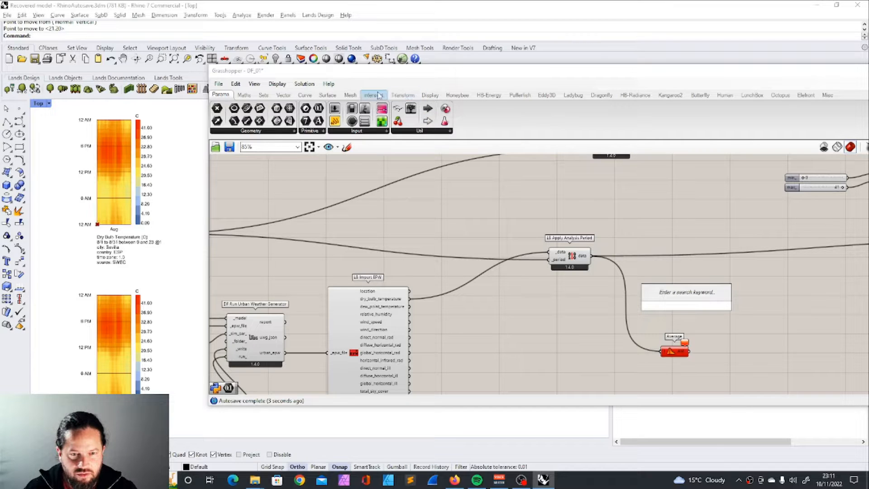
{"action": "left_click", "coordinate": [572, 95]}
{"action": "left_click_drag", "start_coordinate": [315, 121], "coordinate": [588, 294]}
{"action": "left_click_drag", "start_coordinate": [674, 351], "coordinate": [682, 281]}
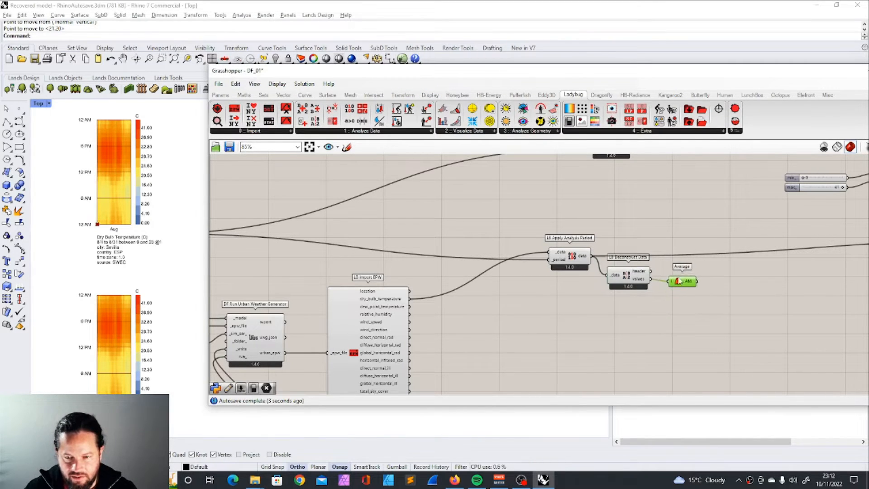
{"action": "left_click", "coordinate": [623, 295]}
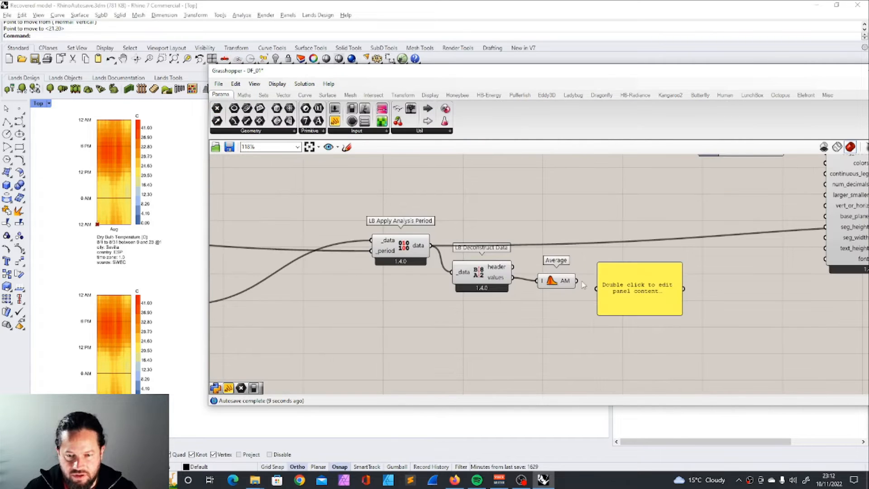
Step: Add a panel to the Average component's AM output to read the urban EPW's mean August temperature
{"action": "left_click_drag", "start_coordinate": [577, 281], "coordinate": [597, 288]}
{"action": "scroll", "coordinate": [623, 299], "scroll_direction": "up", "scroll_amount": 1}
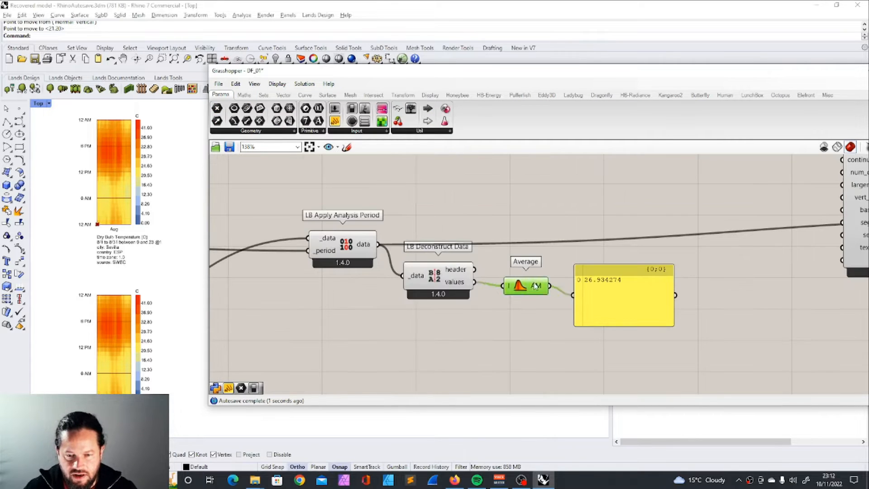
{"action": "left_click", "coordinate": [623, 300]}
{"action": "scroll", "coordinate": [560, 317], "scroll_direction": "down", "scroll_amount": 4}
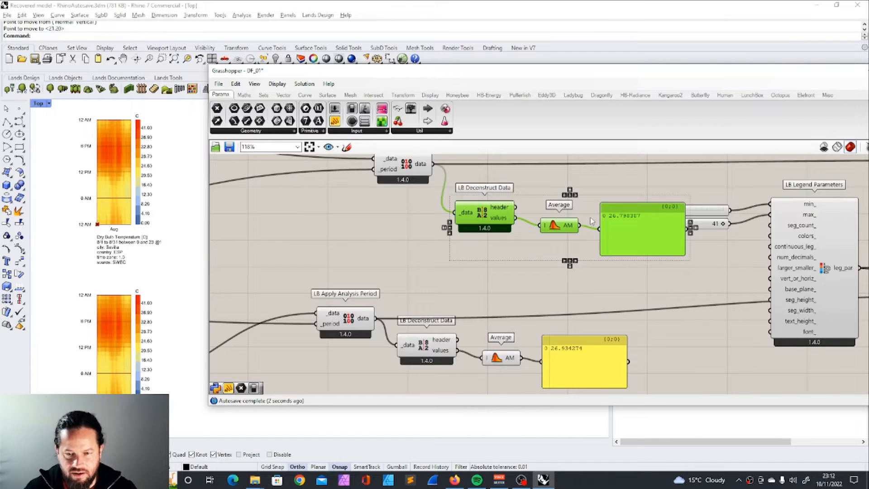
{"action": "scroll", "coordinate": [554, 320], "scroll_direction": "down", "scroll_amount": 1}
{"action": "scroll", "coordinate": [555, 320], "scroll_direction": "up", "scroll_amount": 3}
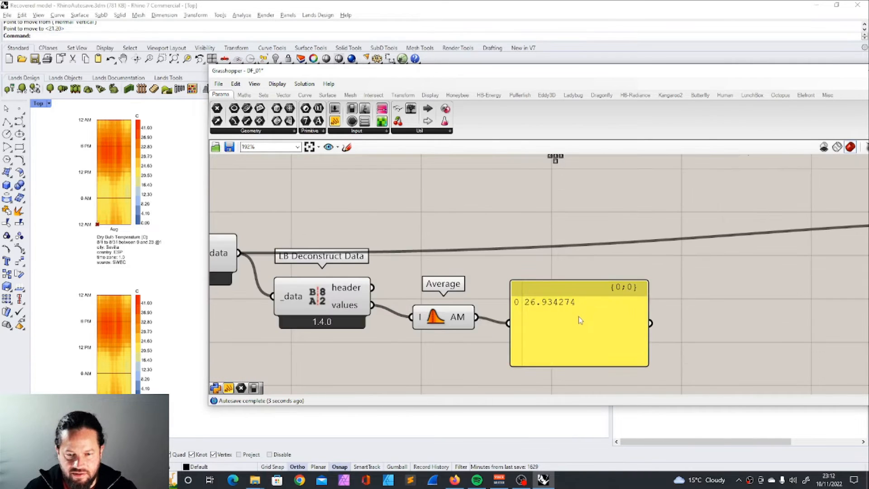
Step: Duplicate the Deconstruct Data, Average and panel chain and connect it to the original EPW's Apply Analysis Period
{"action": "left_click", "coordinate": [580, 320]}
{"action": "scroll", "coordinate": [580, 320], "scroll_direction": "down", "scroll_amount": 4}
{"action": "left_click", "coordinate": [467, 234]}
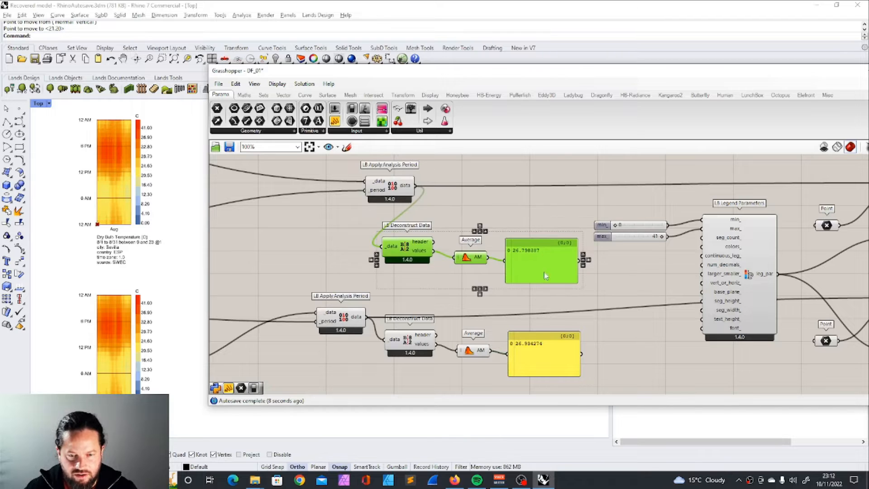
{"action": "scroll", "coordinate": [537, 366], "scroll_direction": "up", "scroll_amount": 2}
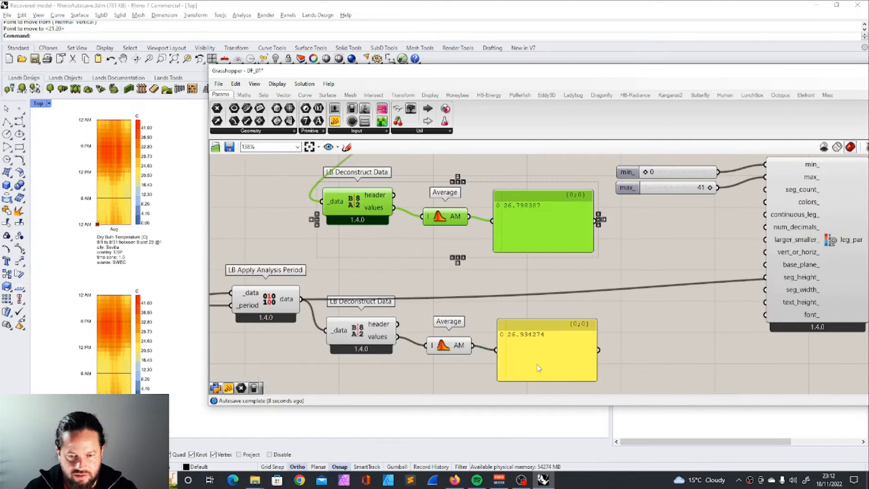
Step: Set the _veg_cover_ slider of the Reference EPW Parameters to 0.99
{"action": "scroll", "coordinate": [593, 303], "scroll_direction": "down", "scroll_amount": 10}
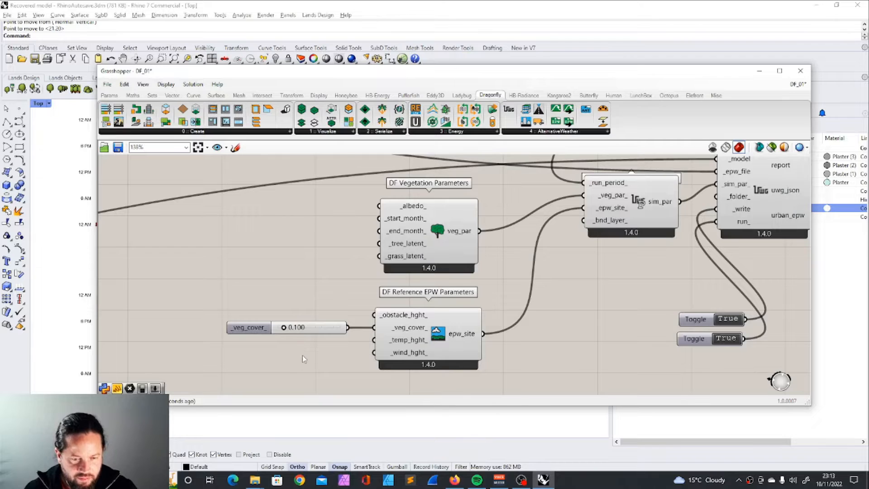
{"action": "scroll", "coordinate": [303, 357], "scroll_direction": "up", "scroll_amount": 2}
{"action": "double_click", "coordinate": [307, 310]}
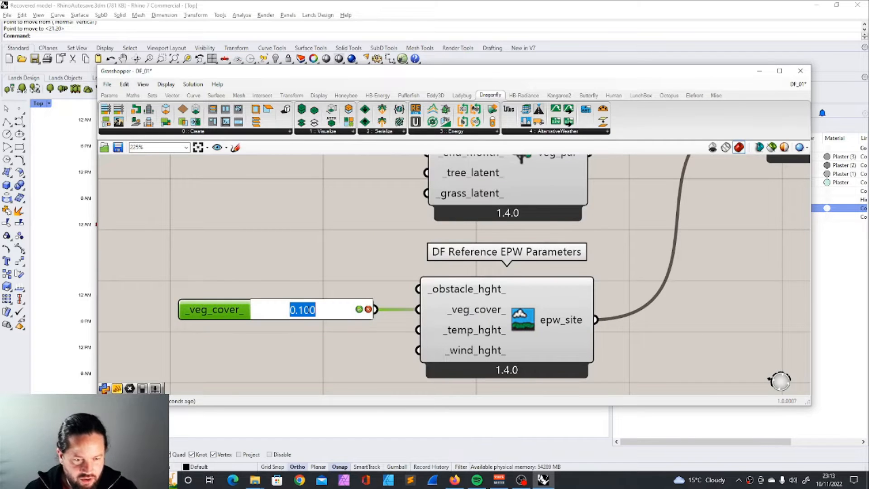
{"action": "type", "text": "0.99"}
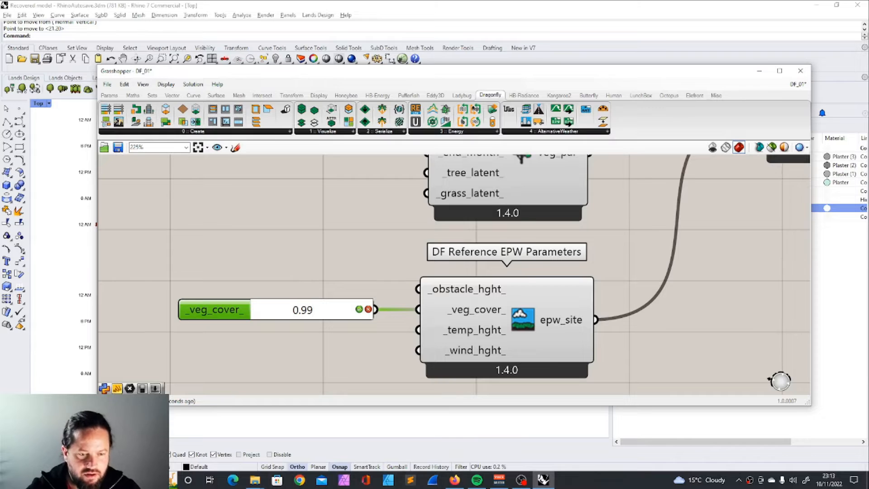
{"action": "key", "text": "Return"}
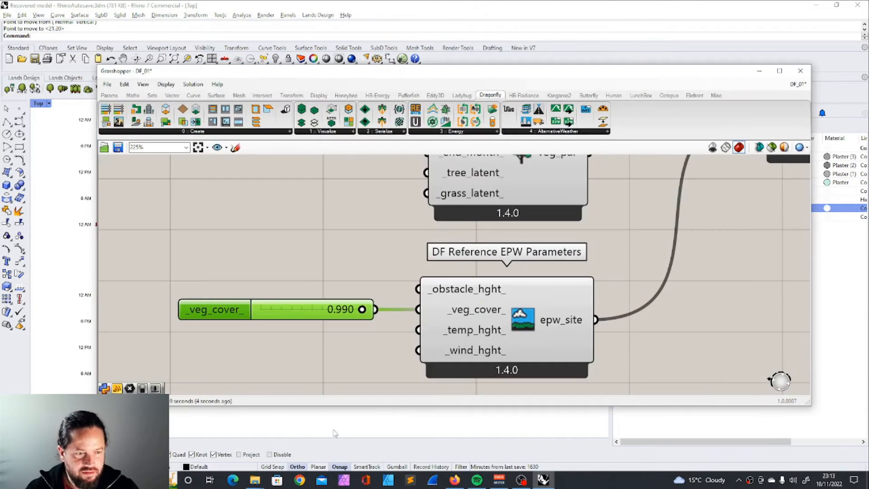
Step: Examine the average temperature panels of the original and urban weather data
{"action": "scroll", "coordinate": [432, 287], "scroll_direction": "down", "scroll_amount": 5}
{"action": "scroll", "coordinate": [477, 273], "scroll_direction": "down", "scroll_amount": 3}
{"action": "right_click_drag", "start_coordinate": [475, 273], "coordinate": [347, 307]}
{"action": "scroll", "coordinate": [642, 239], "scroll_direction": "up", "scroll_amount": 6}
{"action": "scroll", "coordinate": [633, 317], "scroll_direction": "down", "scroll_amount": 5}
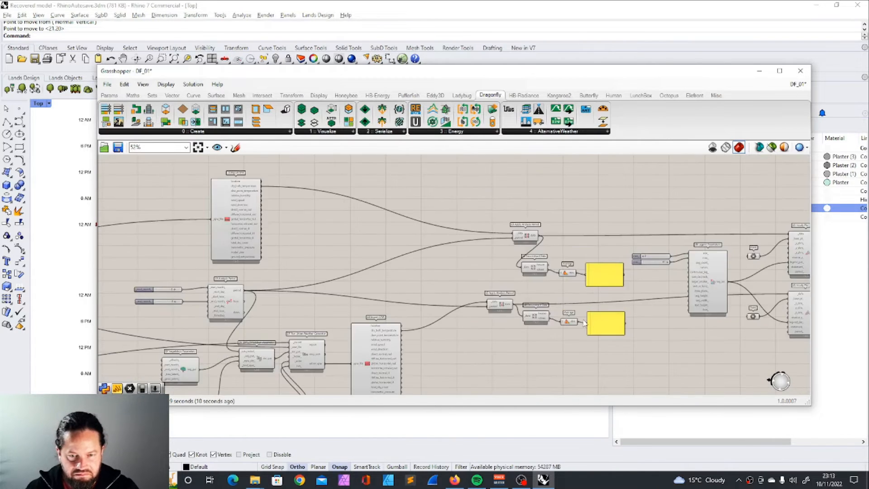
{"action": "scroll", "coordinate": [611, 254], "scroll_direction": "up", "scroll_amount": 5}
{"action": "scroll", "coordinate": [611, 209], "scroll_direction": "down", "scroll_amount": 5}
{"action": "scroll", "coordinate": [640, 271], "scroll_direction": "up", "scroll_amount": 2}
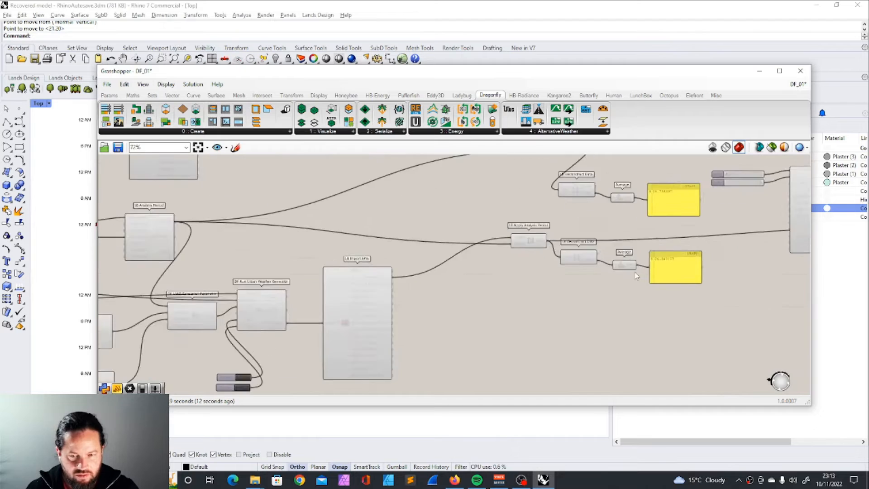
Step: Move the original EPW's Apply Analysis Period component to sit roughly above the urban one
{"action": "left_click", "coordinate": [556, 246]}
{"action": "scroll", "coordinate": [570, 246], "scroll_direction": "down", "scroll_amount": 3}
{"action": "scroll", "coordinate": [583, 199], "scroll_direction": "up", "scroll_amount": 5}
{"action": "left_click", "coordinate": [564, 200]}
{"action": "left_click_drag", "start_coordinate": [563, 200], "coordinate": [515, 224]}
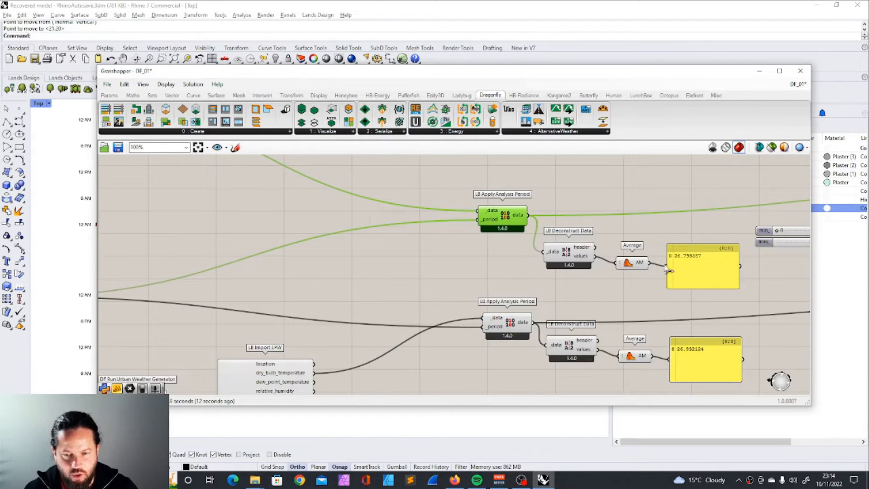
Step: Move the urban average temperature panel directly below the _veg_cover_ slider
{"action": "scroll", "coordinate": [656, 286], "scroll_direction": "up", "scroll_amount": 2}
{"action": "scroll", "coordinate": [667, 302], "scroll_direction": "down", "scroll_amount": 5}
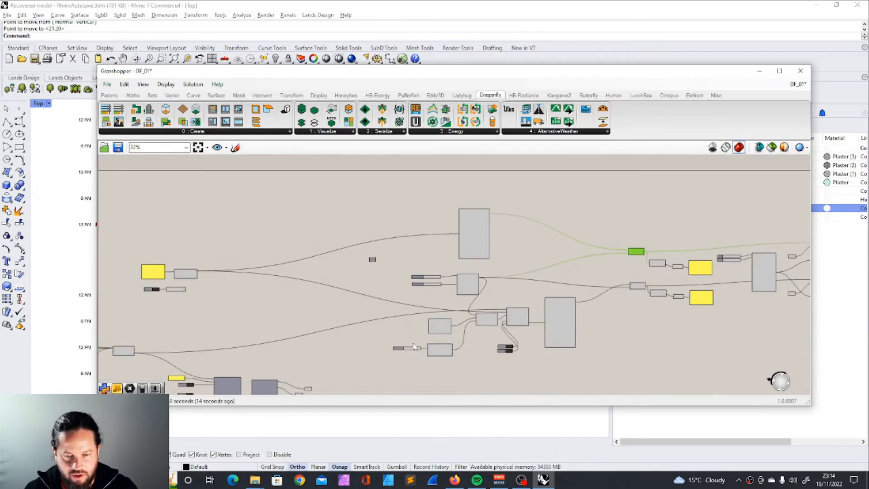
{"action": "scroll", "coordinate": [413, 347], "scroll_direction": "up", "scroll_amount": 6}
{"action": "left_click", "coordinate": [501, 284]}
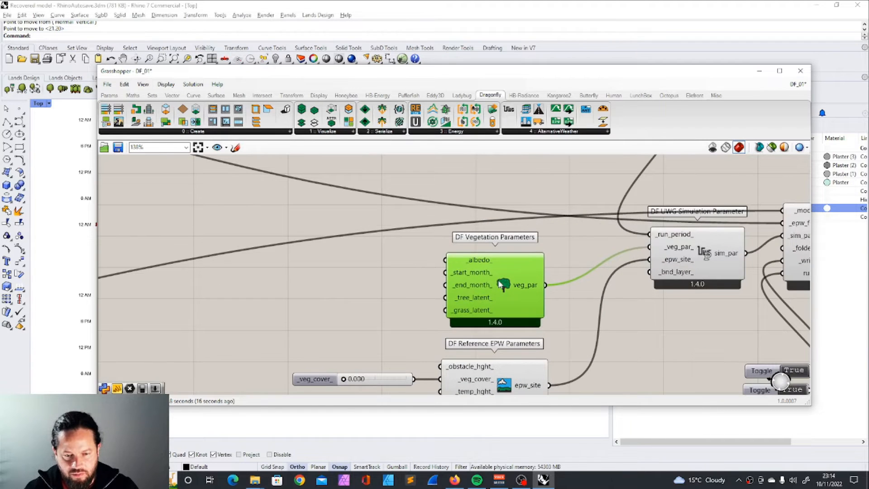
{"action": "scroll", "coordinate": [501, 284], "scroll_direction": "down", "scroll_amount": 3}
{"action": "scroll", "coordinate": [653, 267], "scroll_direction": "up", "scroll_amount": 2}
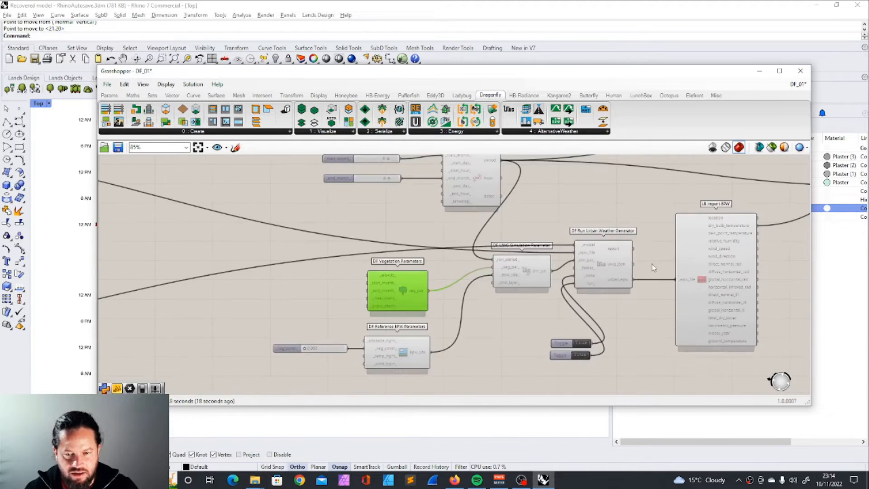
{"action": "scroll", "coordinate": [315, 359], "scroll_direction": "down", "scroll_amount": 4}
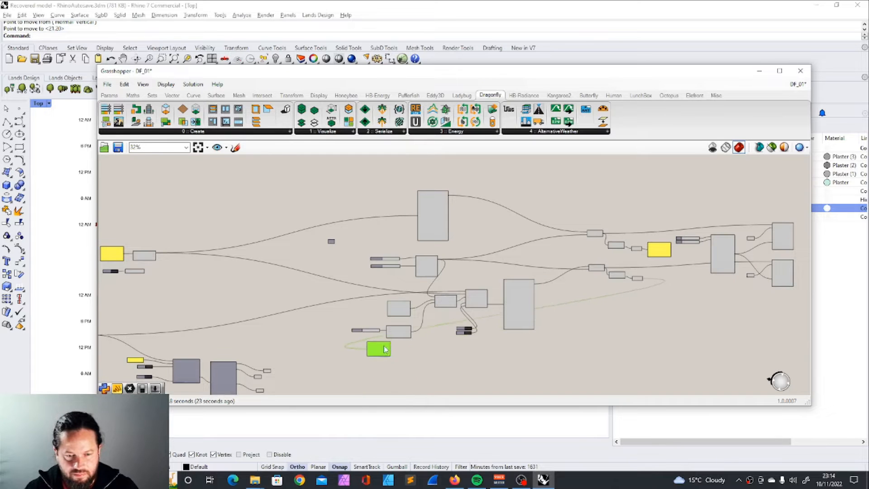
{"action": "scroll", "coordinate": [365, 337], "scroll_direction": "up", "scroll_amount": 6}
{"action": "scroll", "coordinate": [362, 325], "scroll_direction": "up", "scroll_amount": 3}
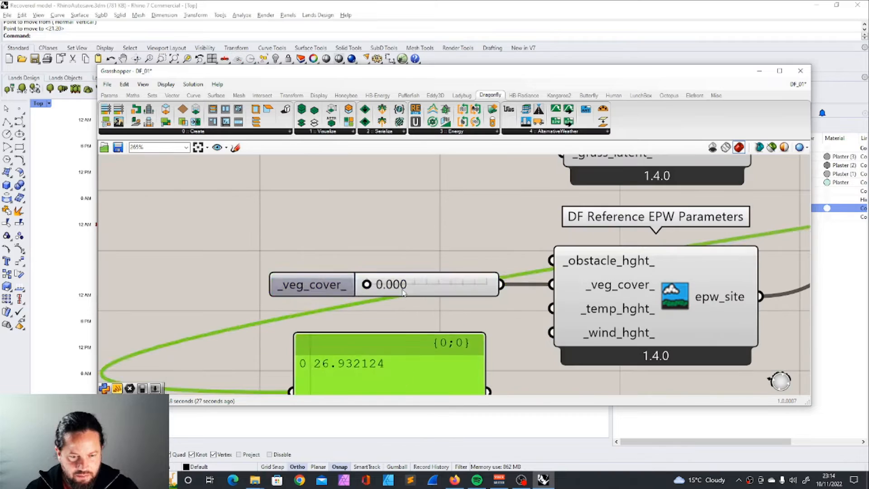
Step: Try a _veg_cover_ value of 0.99 to check its effect on the urban average, and undo the change
{"action": "double_click", "coordinate": [404, 290]}
{"action": "type", "text": "0.99"}
{"action": "key", "text": "Return"}
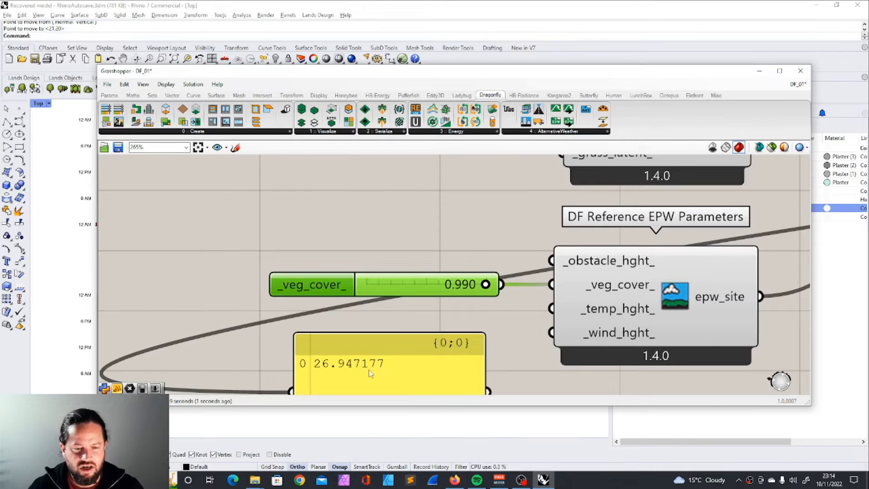
{"action": "key", "text": "ctrl+z"}
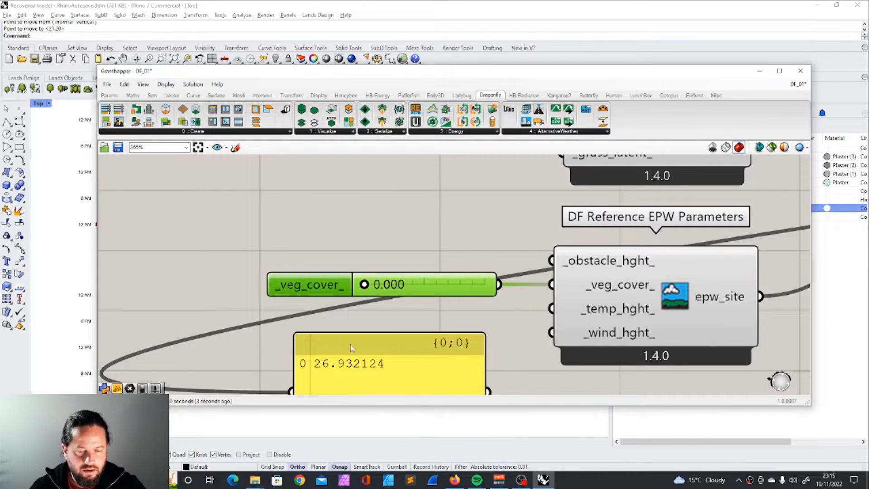
{"action": "scroll", "coordinate": [369, 354], "scroll_direction": "down", "scroll_amount": 5}
{"action": "scroll", "coordinate": [380, 344], "scroll_direction": "up", "scroll_amount": 2}
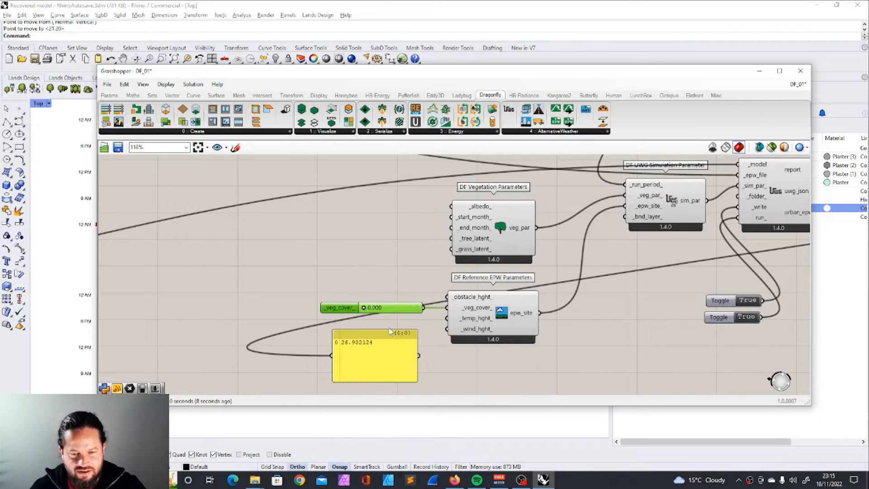
{"action": "scroll", "coordinate": [390, 325], "scroll_direction": "down", "scroll_amount": 4}
{"action": "scroll", "coordinate": [442, 264], "scroll_direction": "up", "scroll_amount": 6}
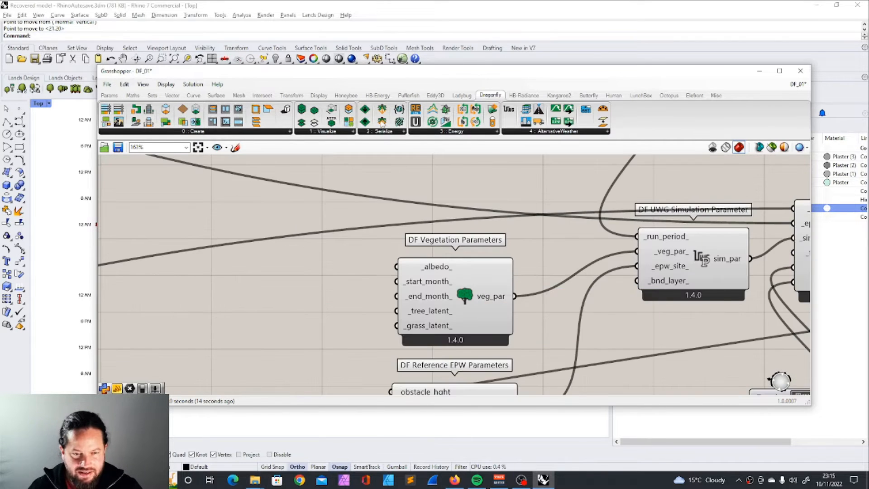
{"action": "scroll", "coordinate": [493, 267], "scroll_direction": "down", "scroll_amount": 6}
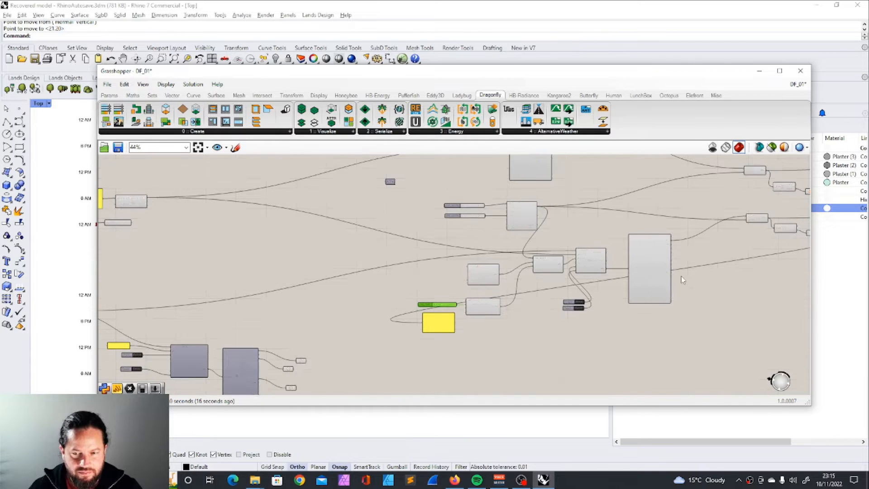
{"action": "scroll", "coordinate": [670, 271], "scroll_direction": "up", "scroll_amount": 3}
{"action": "mouse_move", "coordinate": [637, 264]}
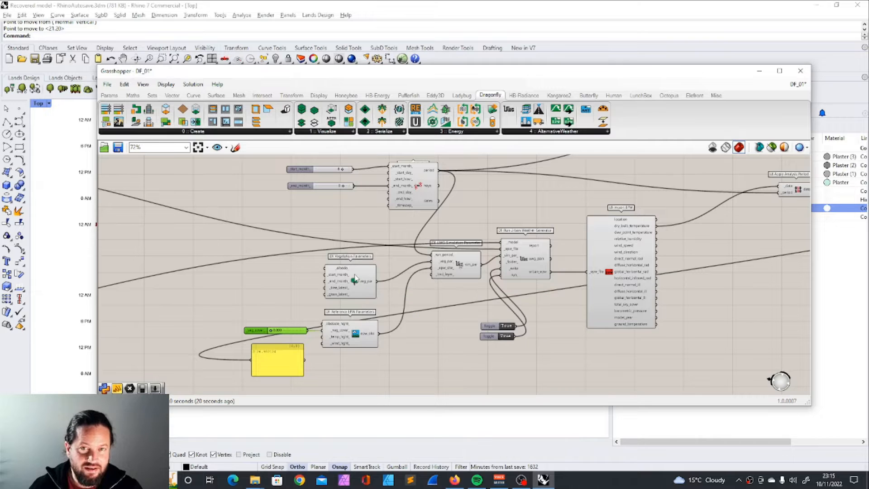
Step: Examine the inputs of the Vegetation Parameters component, including the description of _grass_latent_
{"action": "scroll", "coordinate": [435, 294], "scroll_direction": "down", "scroll_amount": 3}
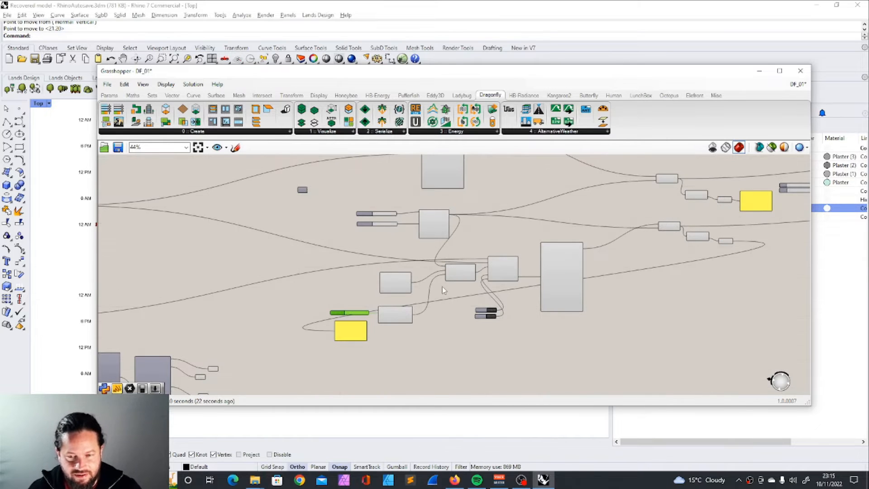
{"action": "scroll", "coordinate": [441, 287], "scroll_direction": "down", "scroll_amount": 1}
{"action": "scroll", "coordinate": [441, 287], "scroll_direction": "up", "scroll_amount": 5}
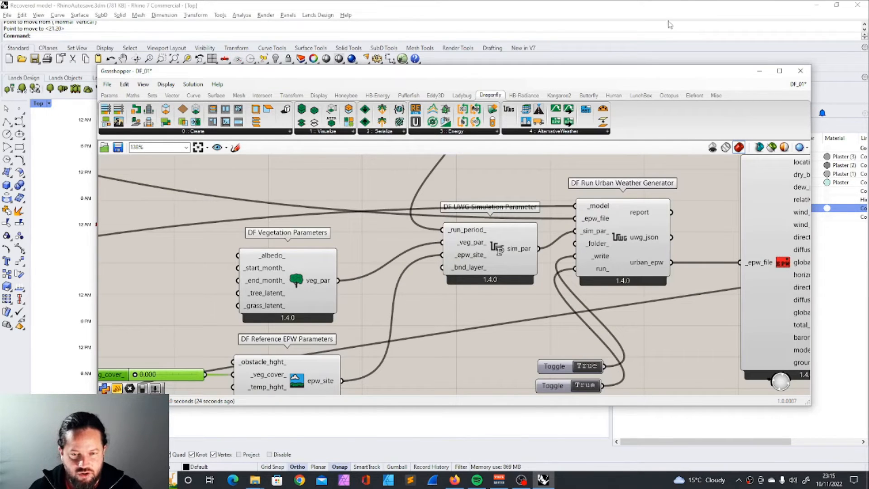
{"action": "scroll", "coordinate": [470, 249], "scroll_direction": "down", "scroll_amount": 3}
{"action": "scroll", "coordinate": [420, 223], "scroll_direction": "up", "scroll_amount": 5}
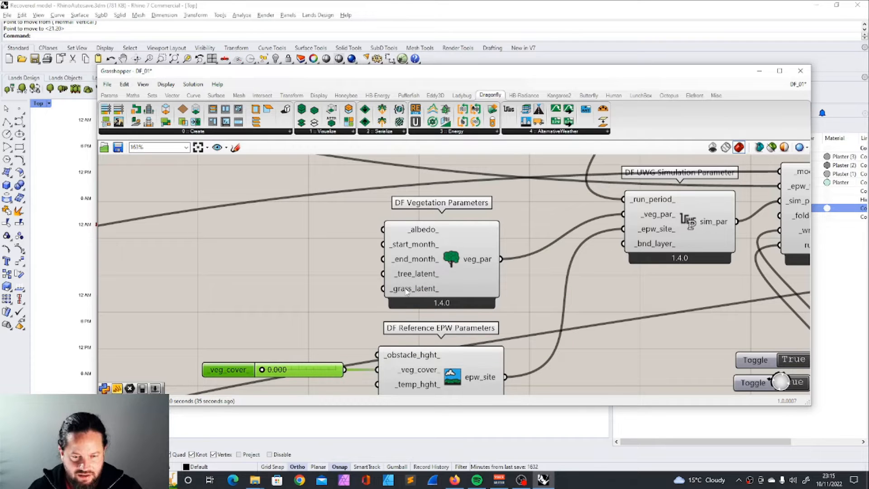
{"action": "scroll", "coordinate": [441, 275], "scroll_direction": "down", "scroll_amount": 4}
{"action": "scroll", "coordinate": [434, 289], "scroll_direction": "up", "scroll_amount": 5}
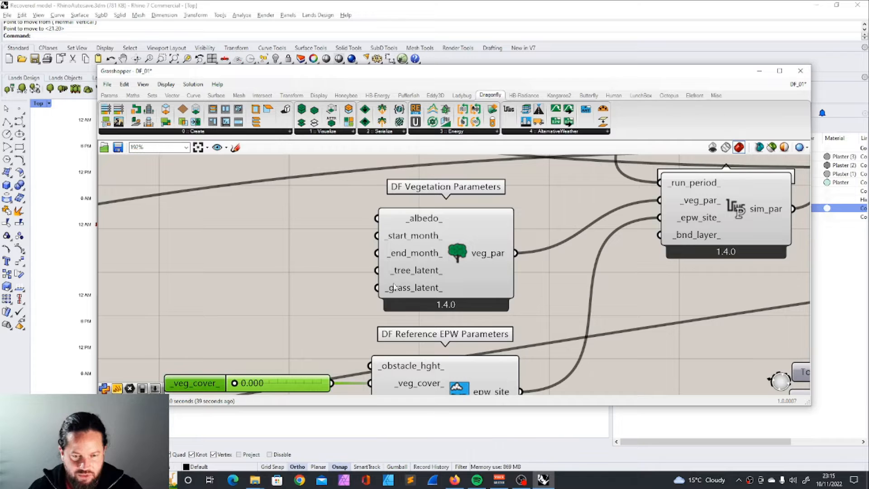
{"action": "mouse_move", "coordinate": [419, 295]}
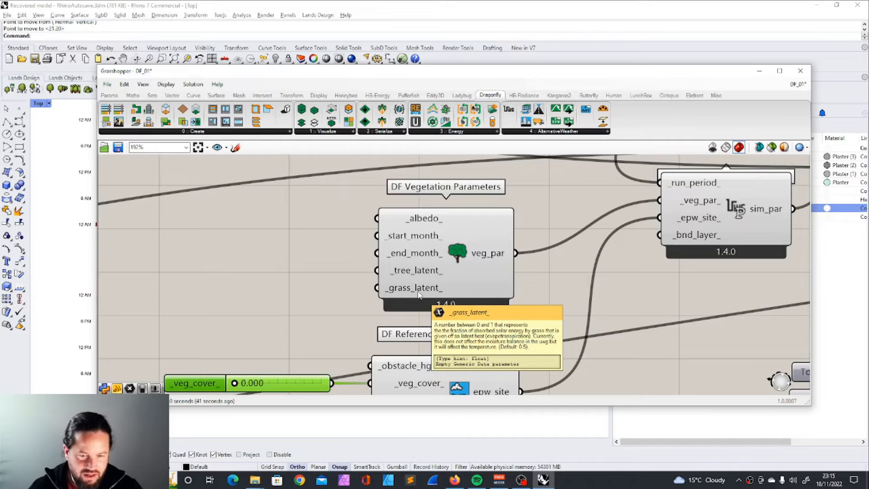
{"action": "scroll", "coordinate": [433, 269], "scroll_direction": "down", "scroll_amount": 3}
{"action": "scroll", "coordinate": [353, 346], "scroll_direction": "up", "scroll_amount": 3}
Step: Reposition the Reference EPW Parameters component and align the _veg_cover_ slider with its input
{"action": "right_click_drag", "start_coordinate": [353, 345], "coordinate": [295, 252]}
{"action": "mouse_move", "coordinate": [295, 252]}
{"action": "left_mouse_down"}
{"action": "mouse_move", "coordinate": [264, 252]}
{"action": "mouse_move", "coordinate": [275, 262]}
{"action": "mouse_move", "coordinate": [279, 248]}
{"action": "mouse_move", "coordinate": [283, 256]}
{"action": "left_mouse_up"}
{"action": "left_click_drag", "start_coordinate": [383, 223], "coordinate": [414, 249]}
{"action": "left_click_drag", "start_coordinate": [273, 251], "coordinate": [273, 267]}
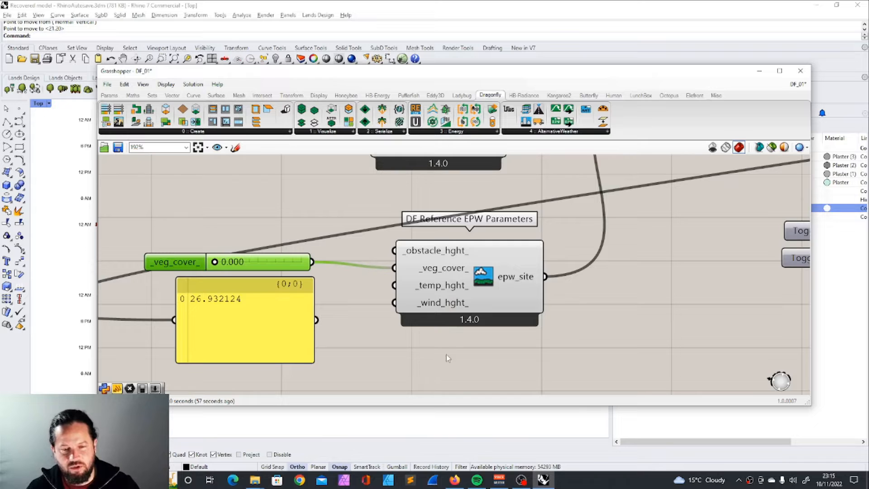
{"action": "mouse_move", "coordinate": [406, 316]}
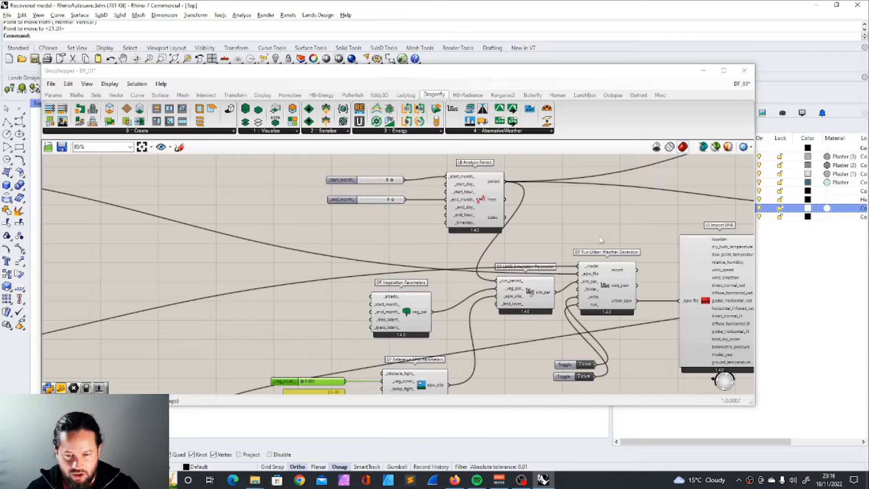
Step: Add a DF Assign Model UWG Properties component beside the Vegetation Parameters component
{"action": "left_click", "coordinate": [601, 239]}
{"action": "left_click", "coordinate": [508, 137]}
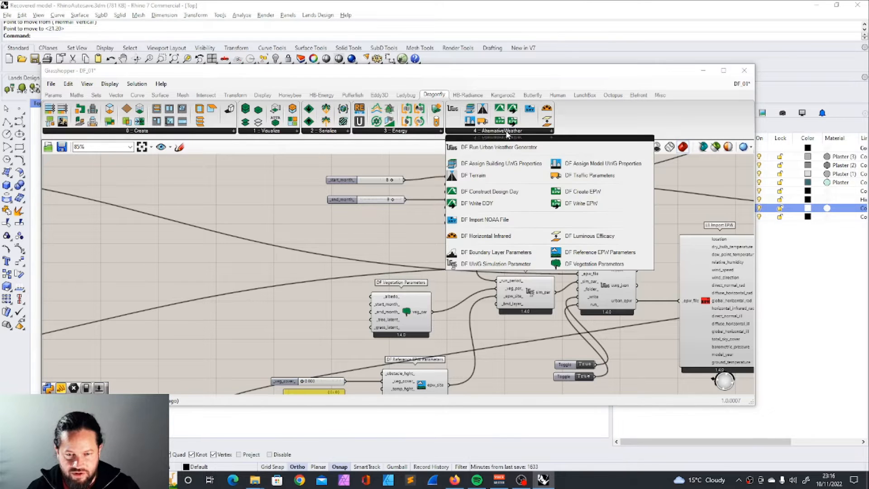
{"action": "left_click_drag", "start_coordinate": [584, 172], "coordinate": [416, 247]}
{"action": "scroll", "coordinate": [547, 254], "scroll_direction": "down", "scroll_amount": 3}
{"action": "scroll", "coordinate": [415, 285], "scroll_direction": "up", "scroll_amount": 3}
{"action": "left_click_drag", "start_coordinate": [493, 227], "coordinate": [320, 274]}
Step: Connect the Dragonfly model output to the _model input of Assign Model UWG Properties
{"action": "scroll", "coordinate": [320, 274], "scroll_direction": "down", "scroll_amount": 5}
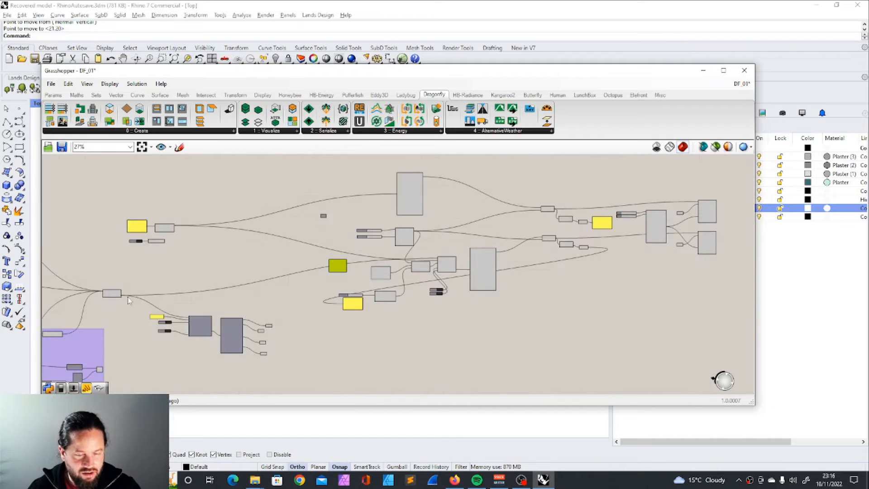
{"action": "scroll", "coordinate": [260, 267], "scroll_direction": "up", "scroll_amount": 7}
{"action": "scroll", "coordinate": [626, 289], "scroll_direction": "down", "scroll_amount": 2}
{"action": "scroll", "coordinate": [704, 270], "scroll_direction": "up", "scroll_amount": 2}
{"action": "scroll", "coordinate": [704, 270], "scroll_direction": "down", "scroll_amount": 3}
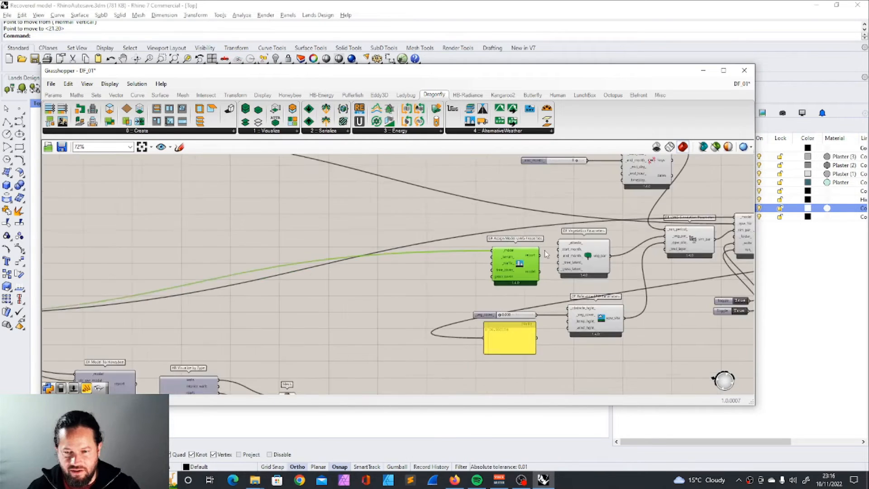
Step: Shift Vegetation Parameters slightly down and Assign Model UWG Properties slightly up so the two components sit side by side with clear spacing
{"action": "scroll", "coordinate": [636, 251], "scroll_direction": "up", "scroll_amount": 2}
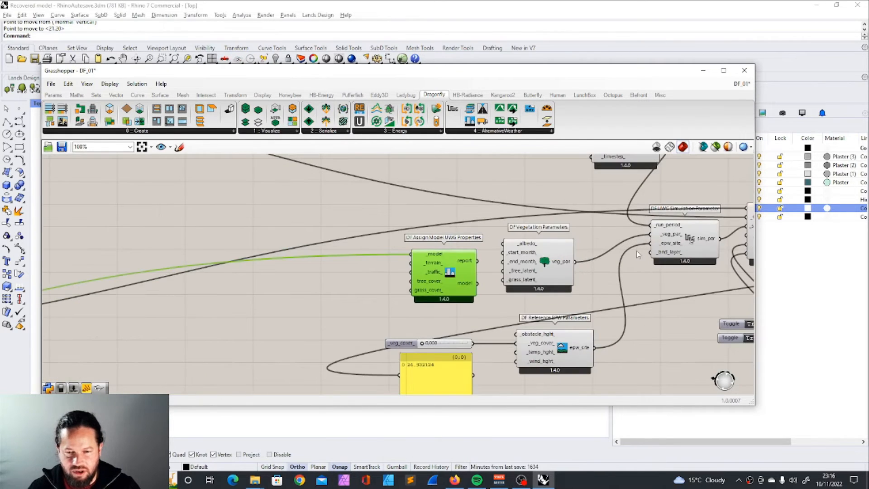
{"action": "left_click", "coordinate": [550, 266]}
{"action": "left_click_drag", "start_coordinate": [432, 266], "coordinate": [438, 256]}
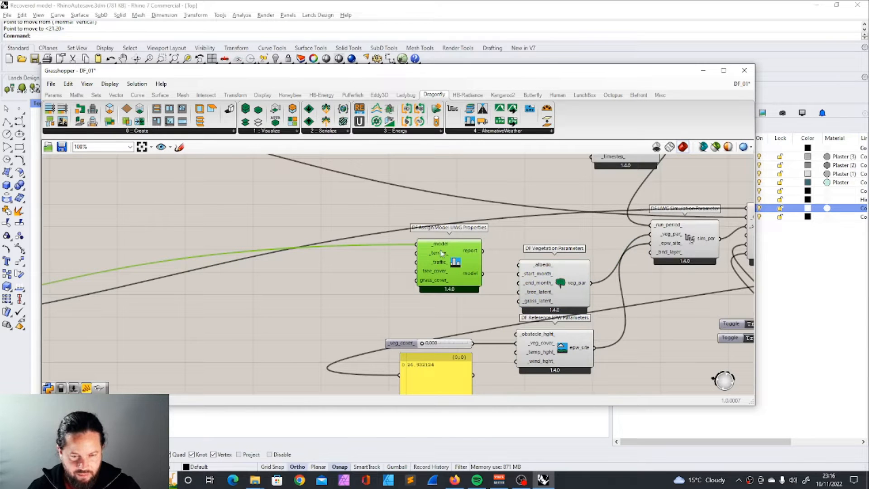
{"action": "scroll", "coordinate": [437, 266], "scroll_direction": "up", "scroll_amount": 2}
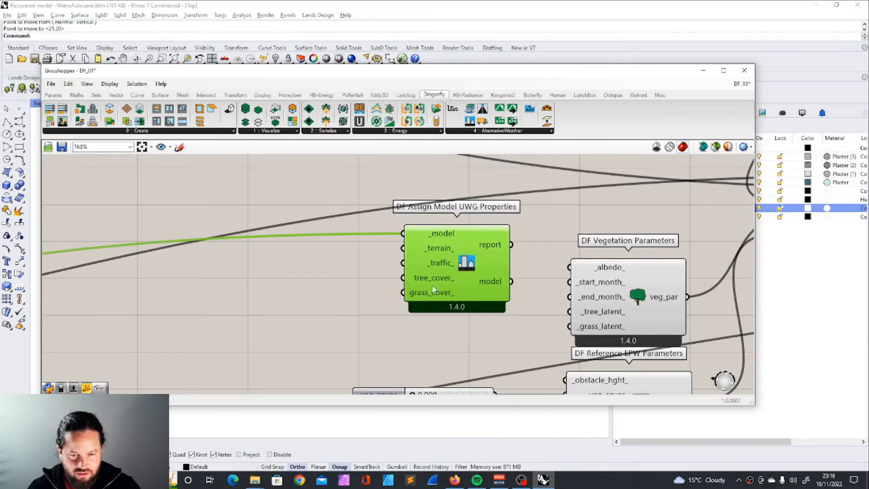
{"action": "right_click_drag", "start_coordinate": [747, 300], "coordinate": [569, 285]}
{"action": "left_click", "coordinate": [568, 285]}
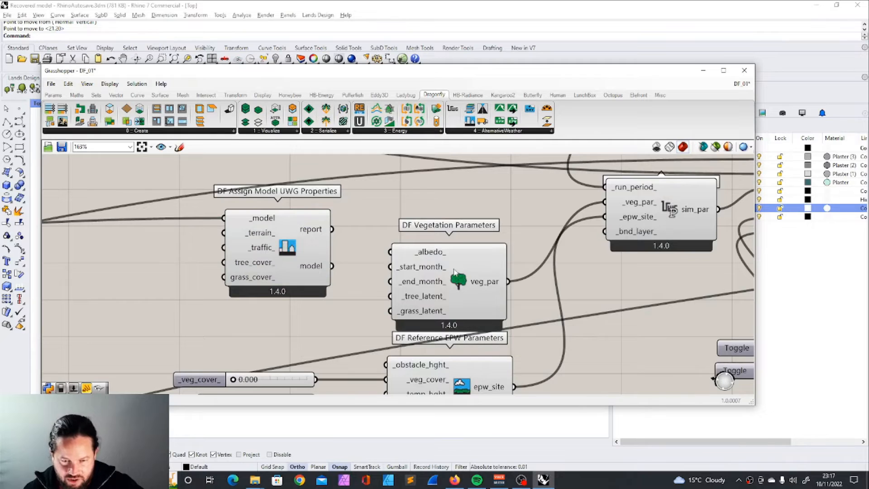
{"action": "left_click_drag", "start_coordinate": [456, 272], "coordinate": [462, 262]}
{"action": "scroll", "coordinate": [588, 256], "scroll_direction": "down", "scroll_amount": 1}
{"action": "left_click", "coordinate": [625, 245]}
{"action": "right_click_drag", "start_coordinate": [272, 249], "coordinate": [437, 234]}
{"action": "scroll", "coordinate": [437, 235], "scroll_direction": "up", "scroll_amount": 2}
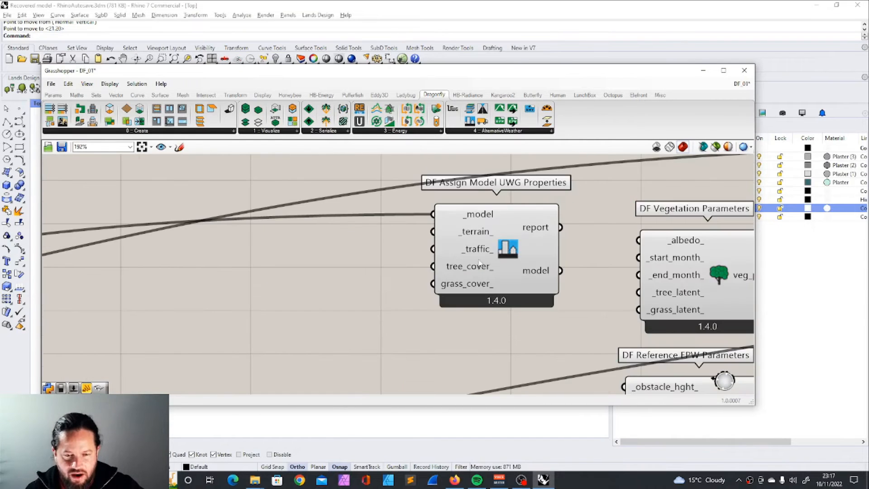
{"action": "scroll", "coordinate": [437, 234], "scroll_direction": "down", "scroll_amount": 3}
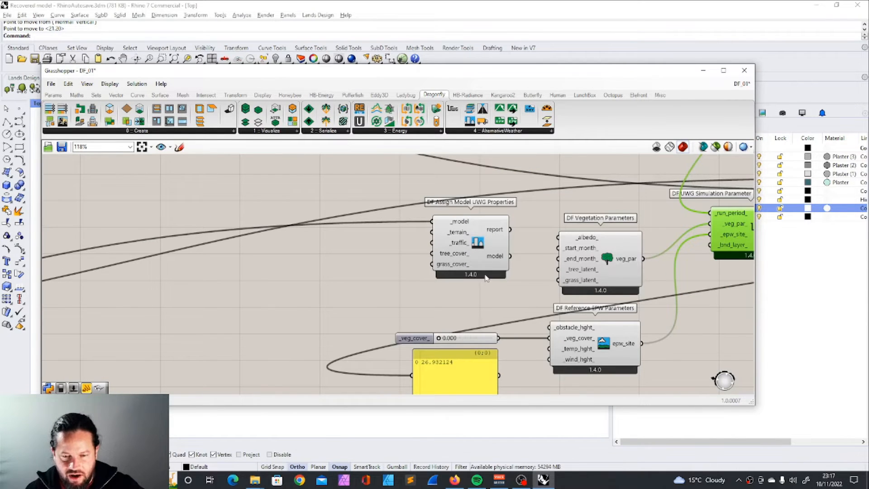
{"action": "right_click_drag", "start_coordinate": [443, 278], "coordinate": [401, 244]}
Step: Try nudging the _veg_cover_ slider slightly upward, and undo the move
{"action": "left_click_drag", "start_coordinate": [375, 302], "coordinate": [377, 299]}
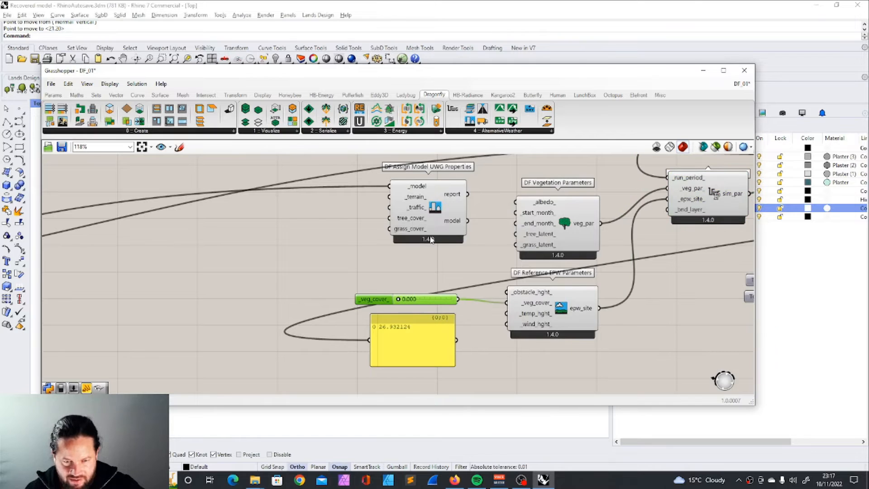
{"action": "key", "text": "ctrl+z"}
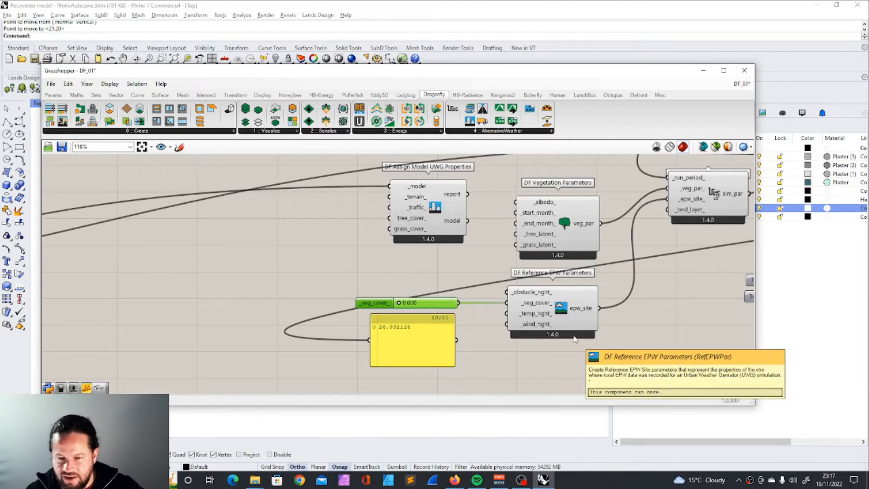
{"action": "scroll", "coordinate": [515, 294], "scroll_direction": "down", "scroll_amount": 2}
{"action": "scroll", "coordinate": [547, 281], "scroll_direction": "up", "scroll_amount": 2}
{"action": "mouse_move", "coordinate": [537, 312]}
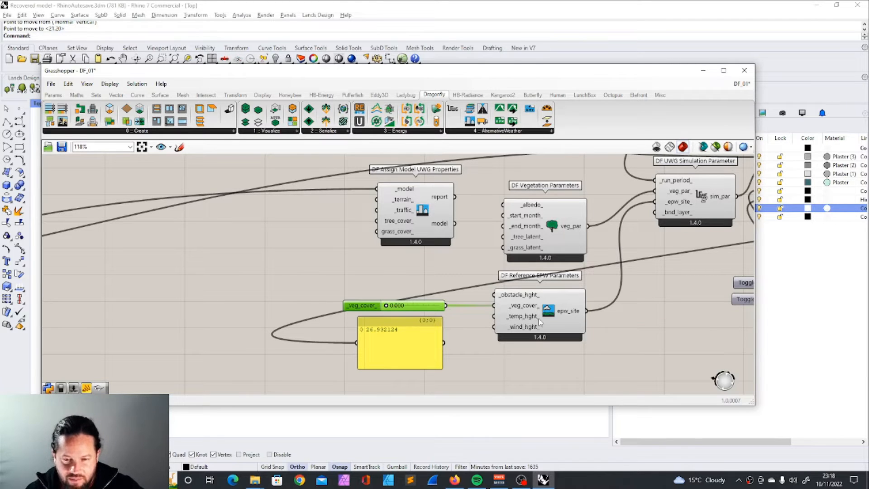
Step: Align Reference EPW Parameters with its _veg_cover_ slider, and move Assign Model UWG Properties slightly closer to Vegetation Parameters
{"action": "left_click_drag", "start_coordinate": [560, 292], "coordinate": [563, 292]}
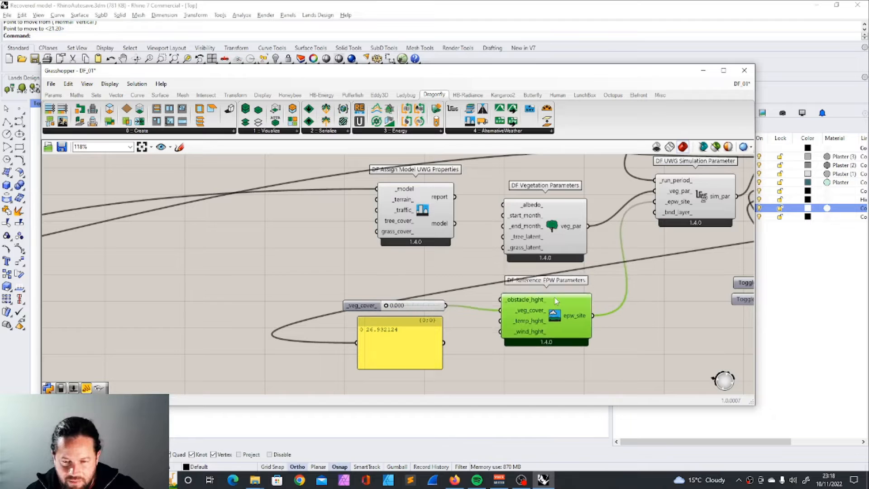
{"action": "scroll", "coordinate": [551, 295], "scroll_direction": "down", "scroll_amount": 3}
{"action": "scroll", "coordinate": [554, 247], "scroll_direction": "up", "scroll_amount": 2}
{"action": "right_click_drag", "start_coordinate": [554, 247], "coordinate": [523, 276]}
{"action": "left_click_drag", "start_coordinate": [523, 275], "coordinate": [524, 267]}
{"action": "left_click", "coordinate": [525, 359]}
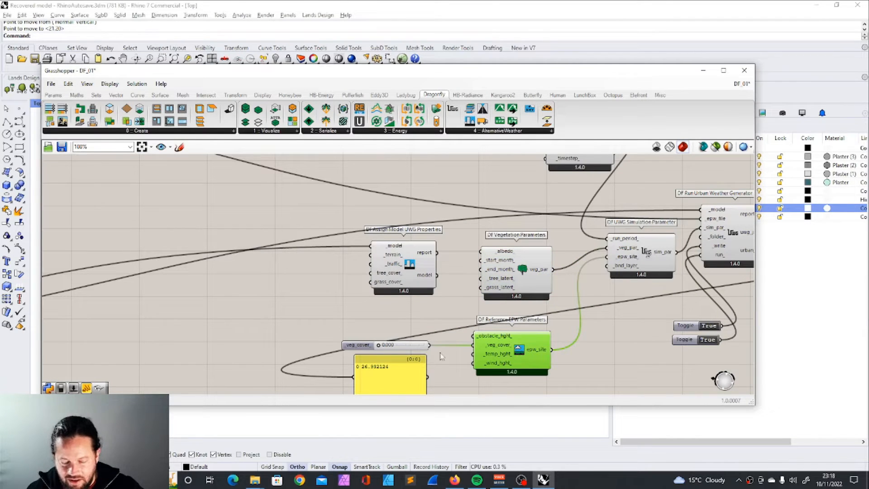
{"action": "left_click_drag", "start_coordinate": [524, 349], "coordinate": [526, 341]}
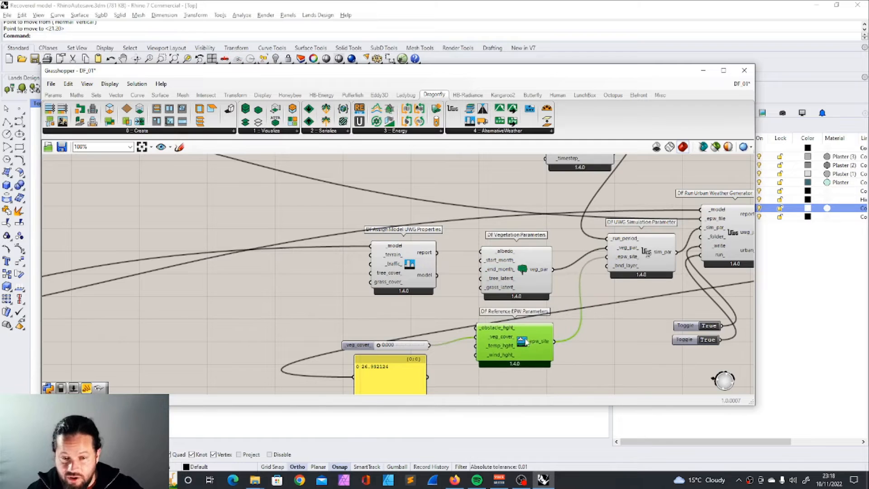
{"action": "left_click_drag", "start_coordinate": [411, 345], "coordinate": [415, 337]}
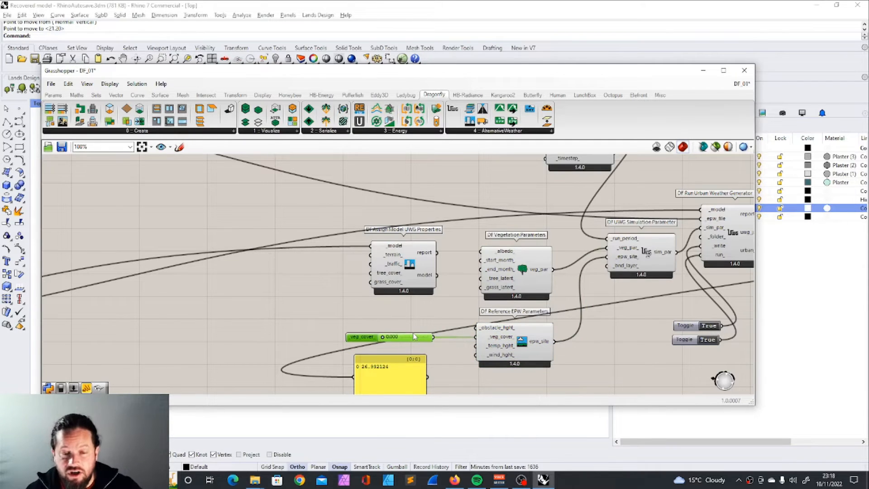
{"action": "left_click_drag", "start_coordinate": [554, 341], "coordinate": [607, 257]}
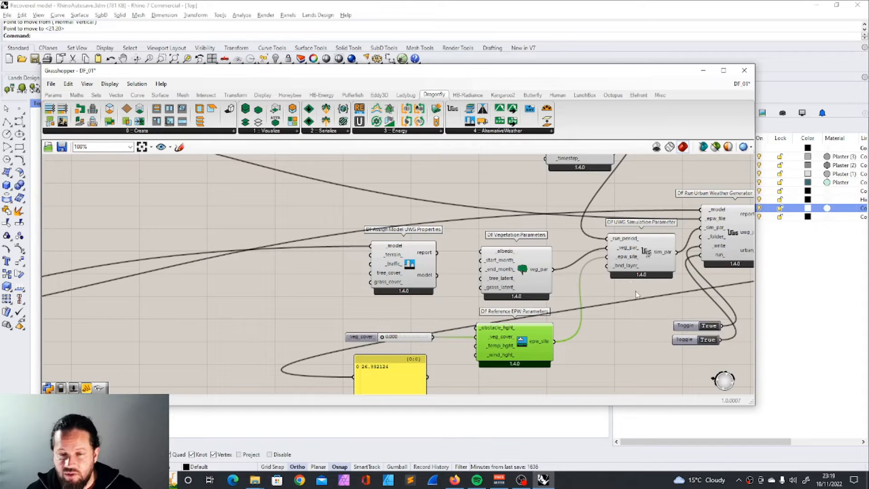
{"action": "mouse_move", "coordinate": [630, 261]}
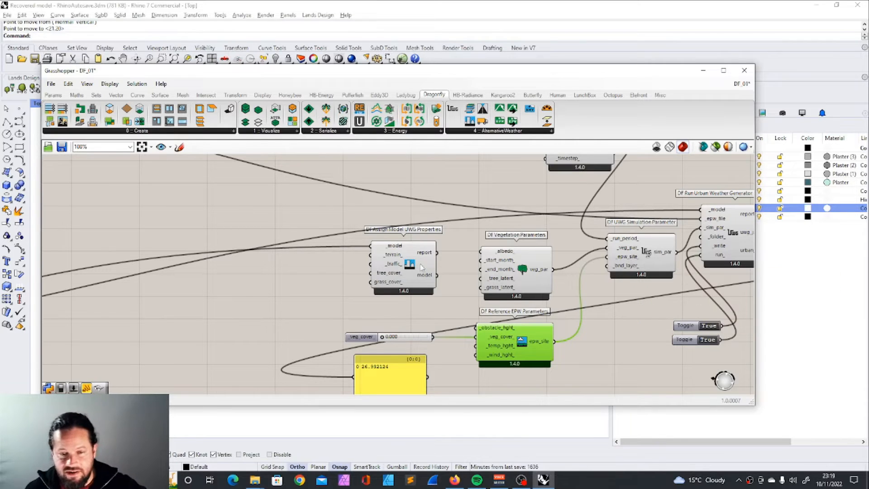
{"action": "left_click_drag", "start_coordinate": [417, 271], "coordinate": [432, 273]}
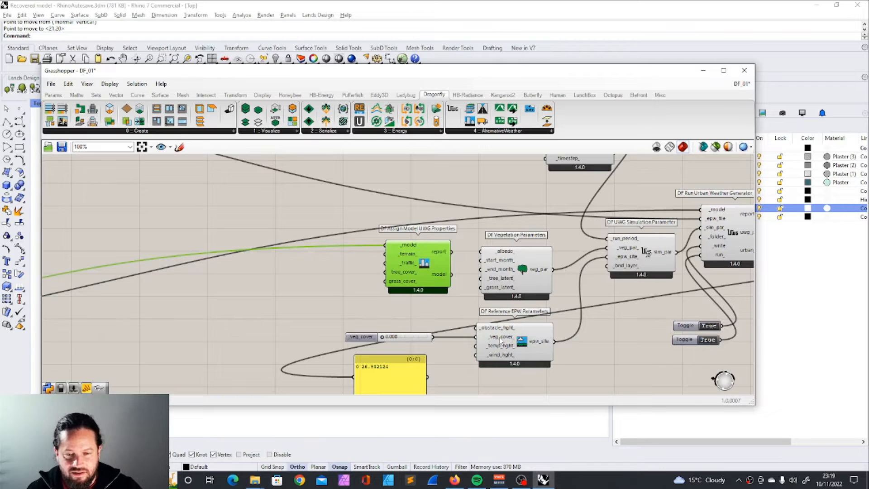
Step: Set the _veg_cover_ slider of the Reference EPW Parameters to 0.5
{"action": "double_click", "coordinate": [407, 337]}
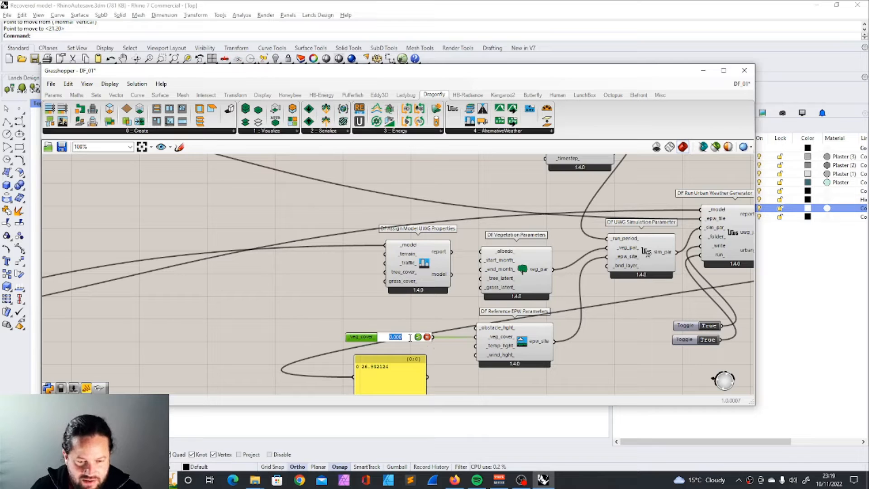
{"action": "type", "text": "00"}
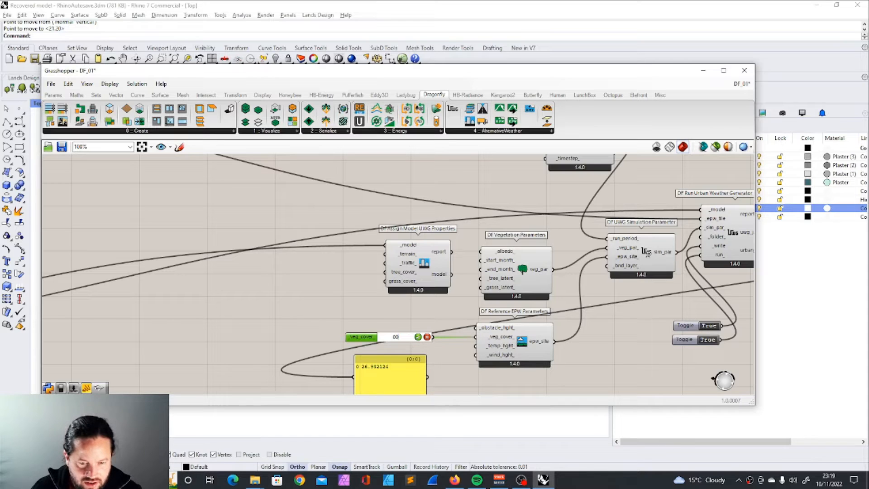
{"action": "type", "text": "5"}
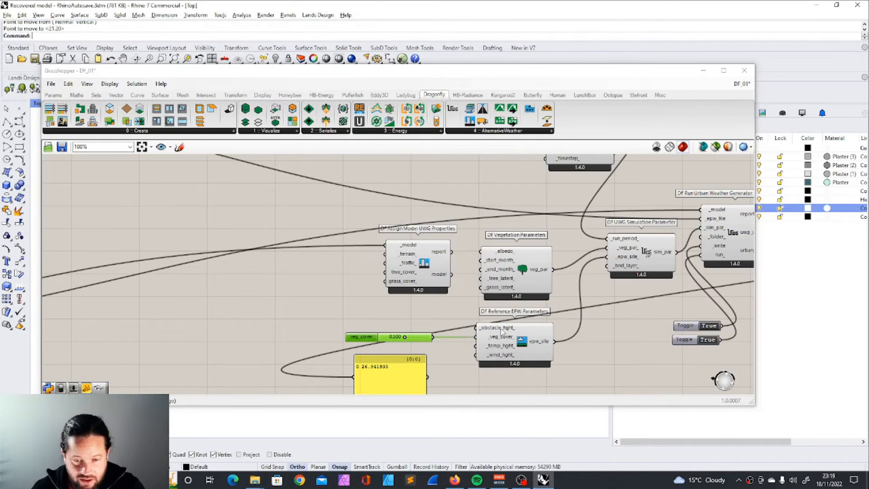
Step: Move Reference EPW Parameters and its _veg_cover_ slider slightly down, and nudge Assign Model UWG Properties toward Vegetation Parameters
{"action": "left_click_drag", "start_coordinate": [506, 327], "coordinate": [508, 334]}
{"action": "left_click_drag", "start_coordinate": [427, 337], "coordinate": [426, 344]}
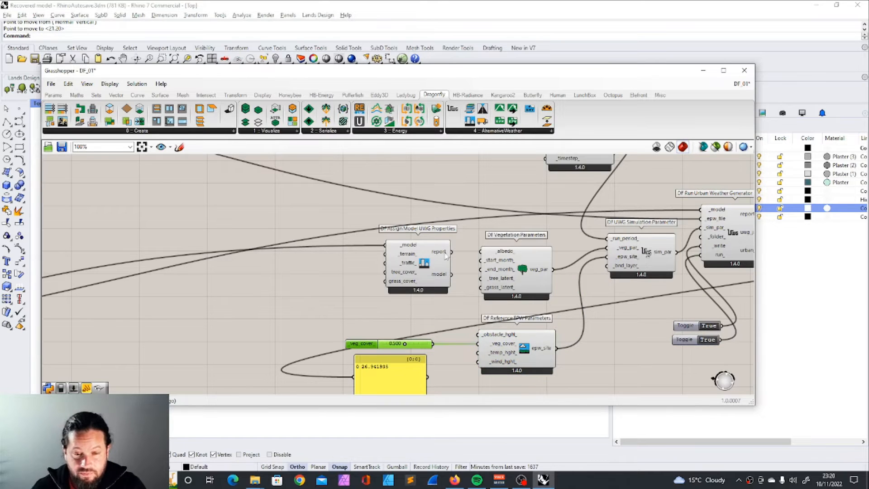
{"action": "left_click_drag", "start_coordinate": [425, 257], "coordinate": [428, 260]}
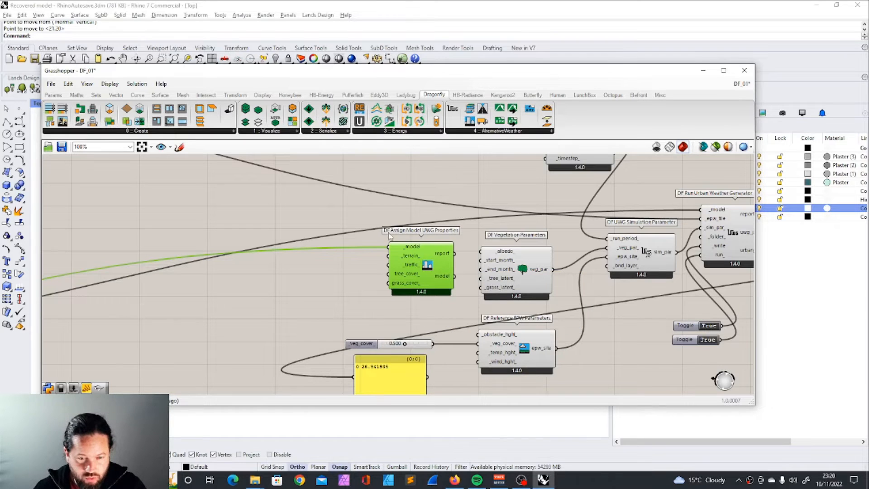
Step: Add a DF Terrain component and connect its terrain output to the _terrain_ input of Assign Model UWG Properties
{"action": "left_click_drag", "start_coordinate": [483, 109], "coordinate": [389, 256]}
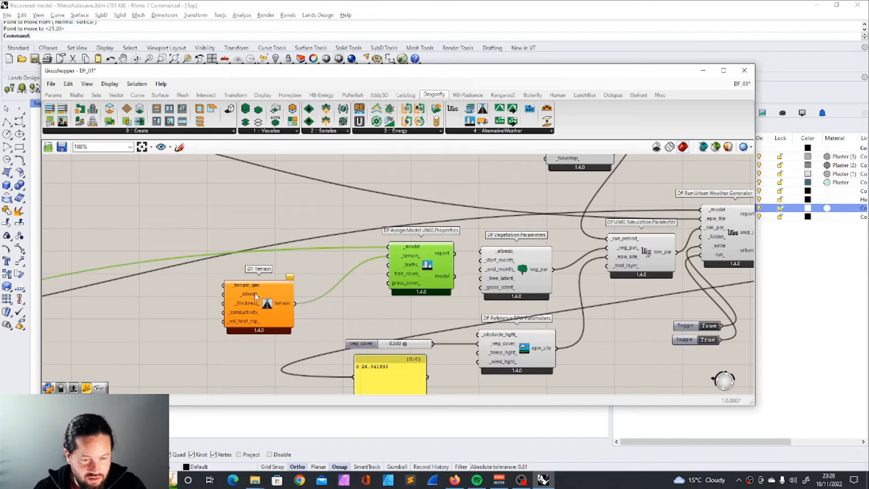
{"action": "scroll", "coordinate": [272, 292], "scroll_direction": "down", "scroll_amount": 2}
{"action": "scroll", "coordinate": [271, 291], "scroll_direction": "up", "scroll_amount": 4}
{"action": "scroll", "coordinate": [361, 263], "scroll_direction": "down", "scroll_amount": 6}
{"action": "scroll", "coordinate": [361, 317], "scroll_direction": "up", "scroll_amount": 5}
Step: Add a Surface parameter and connect it to the _terrain_geo input of the DF Terrain component
{"action": "left_click", "coordinate": [53, 94]}
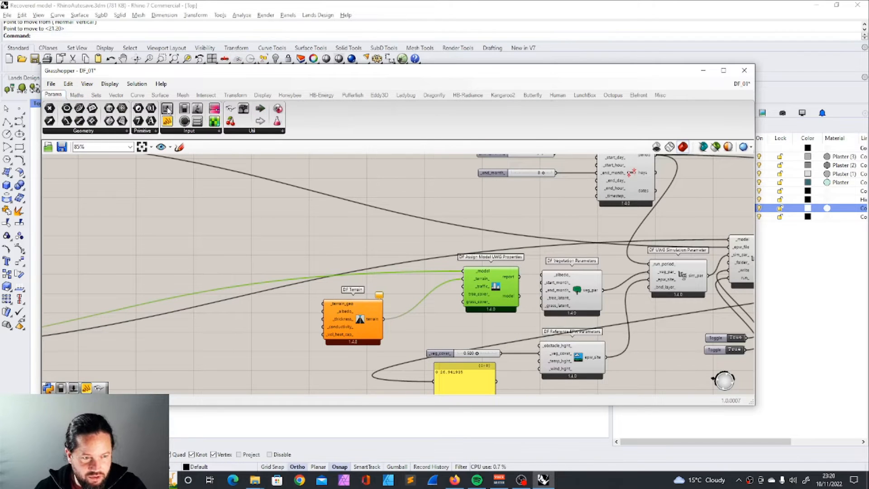
{"action": "left_click_drag", "start_coordinate": [121, 121], "coordinate": [323, 304]}
Step: Move the Grasshopper window aside to expose Rhino's Top viewport with all the buildings in view
{"action": "left_click_drag", "start_coordinate": [310, 77], "coordinate": [590, 105]}
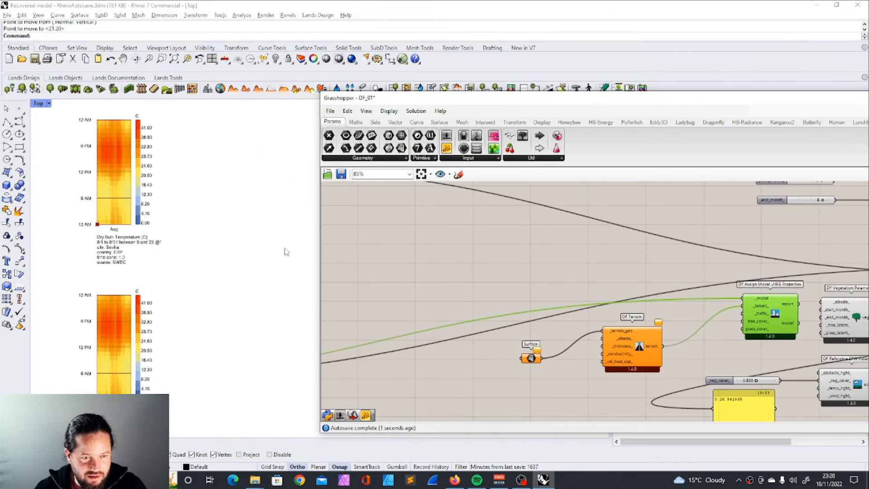
{"action": "scroll", "coordinate": [205, 280], "scroll_direction": "down", "scroll_amount": 14}
{"action": "scroll", "coordinate": [208, 269], "scroll_direction": "up", "scroll_amount": 5}
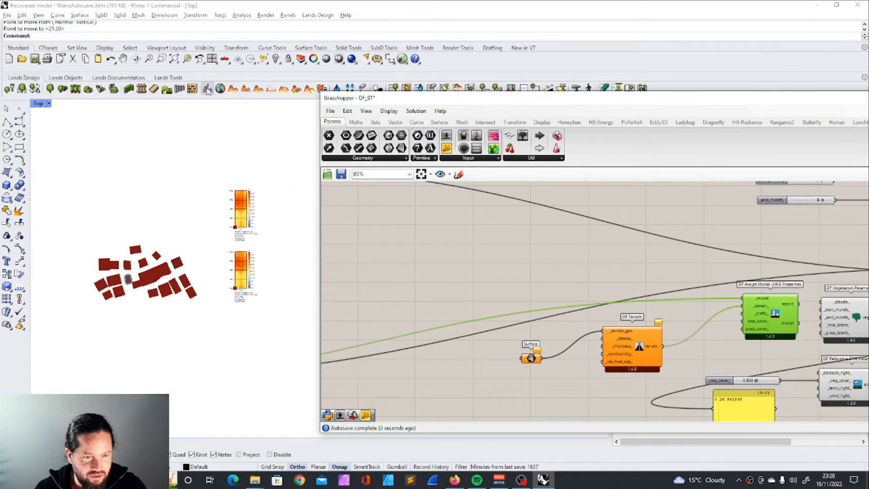
Step: Show the hidden Rhino objects and select the large ground surface beneath the buildings
{"action": "left_click", "coordinate": [276, 59]}
{"action": "left_click", "coordinate": [290, 77]}
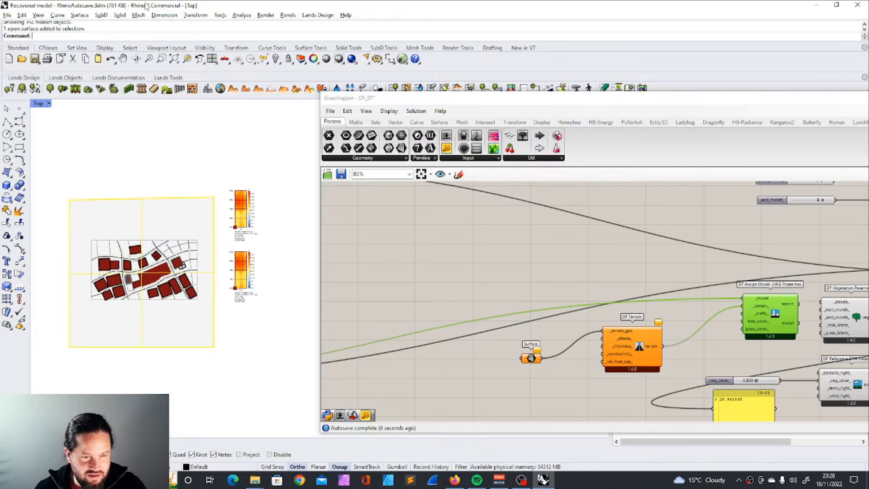
{"action": "left_click", "coordinate": [136, 59]}
{"action": "left_click_drag", "start_coordinate": [194, 312], "coordinate": [158, 228]}
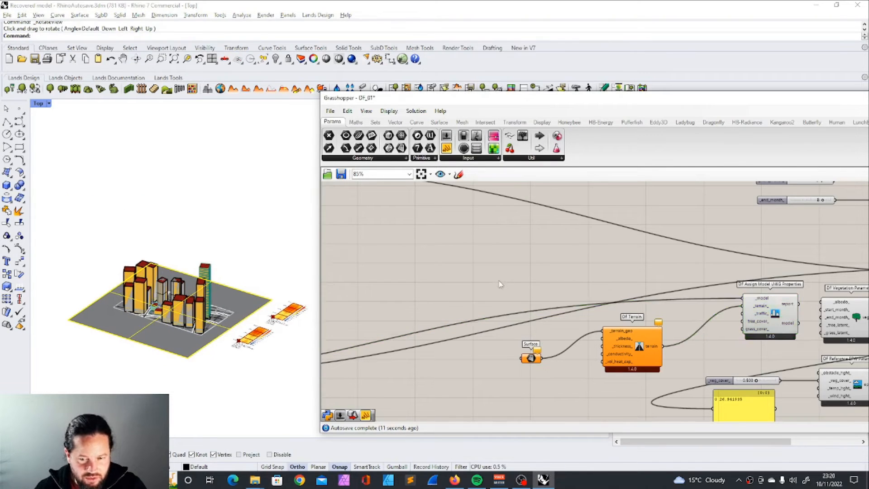
Step: Assign the selected ground surface to the Surface parameter and place the parameter close beside DF Terrain
{"action": "scroll", "coordinate": [498, 289], "scroll_direction": "up", "scroll_amount": 3}
{"action": "left_click", "coordinate": [523, 302]}
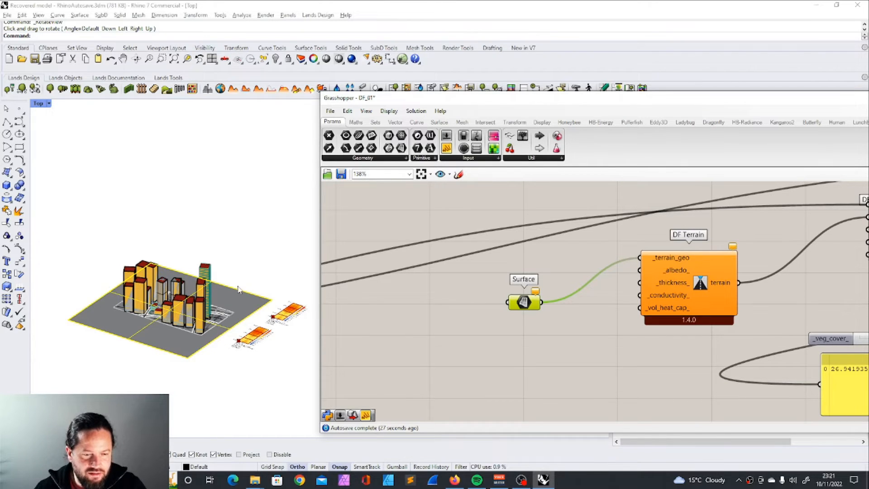
{"action": "left_click", "coordinate": [552, 359]}
{"action": "right_click", "coordinate": [527, 303]}
{"action": "left_click", "coordinate": [569, 402]}
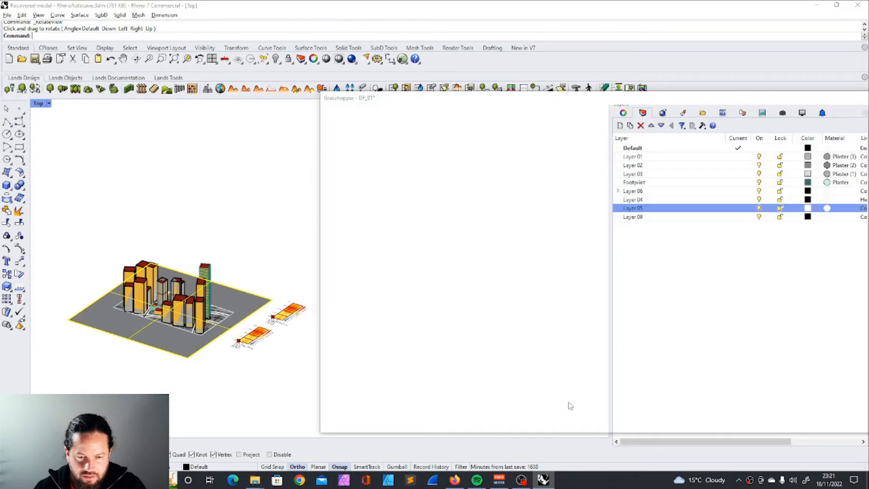
{"action": "left_click", "coordinate": [568, 402]}
{"action": "left_click_drag", "start_coordinate": [527, 308], "coordinate": [612, 265]}
{"action": "scroll", "coordinate": [631, 288], "scroll_direction": "up", "scroll_amount": 2}
{"action": "scroll", "coordinate": [632, 288], "scroll_direction": "up", "scroll_amount": 1}
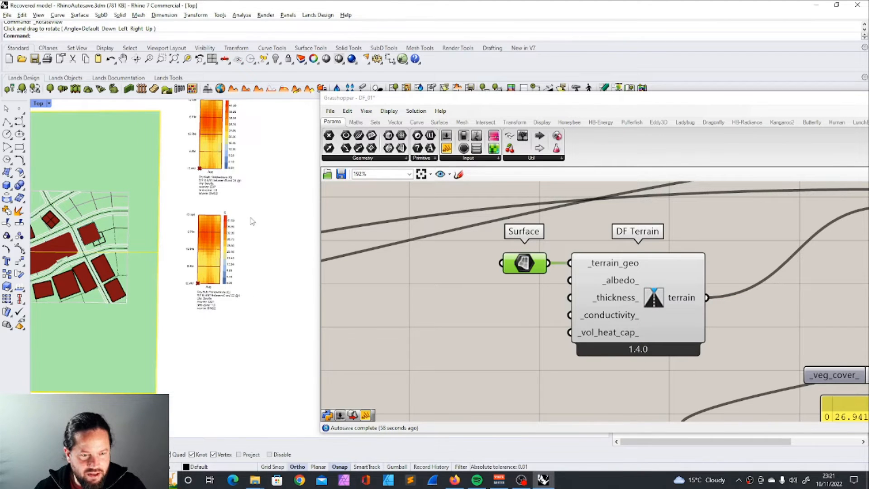
Step: Compare the average August temperature panels of the original and urban weather data
{"action": "scroll", "coordinate": [250, 222], "scroll_direction": "up", "scroll_amount": 3}
{"action": "left_click", "coordinate": [424, 276]}
{"action": "scroll", "coordinate": [426, 276], "scroll_direction": "down", "scroll_amount": 11}
{"action": "scroll", "coordinate": [602, 254], "scroll_direction": "up", "scroll_amount": 7}
{"action": "scroll", "coordinate": [639, 299], "scroll_direction": "up", "scroll_amount": 3}
{"action": "scroll", "coordinate": [637, 296], "scroll_direction": "down", "scroll_amount": 10}
{"action": "scroll", "coordinate": [458, 337], "scroll_direction": "up", "scroll_amount": 7}
{"action": "scroll", "coordinate": [457, 335], "scroll_direction": "up", "scroll_amount": 3}
{"action": "scroll", "coordinate": [434, 320], "scroll_direction": "down", "scroll_amount": 7}
{"action": "scroll", "coordinate": [708, 260], "scroll_direction": "up", "scroll_amount": 8}
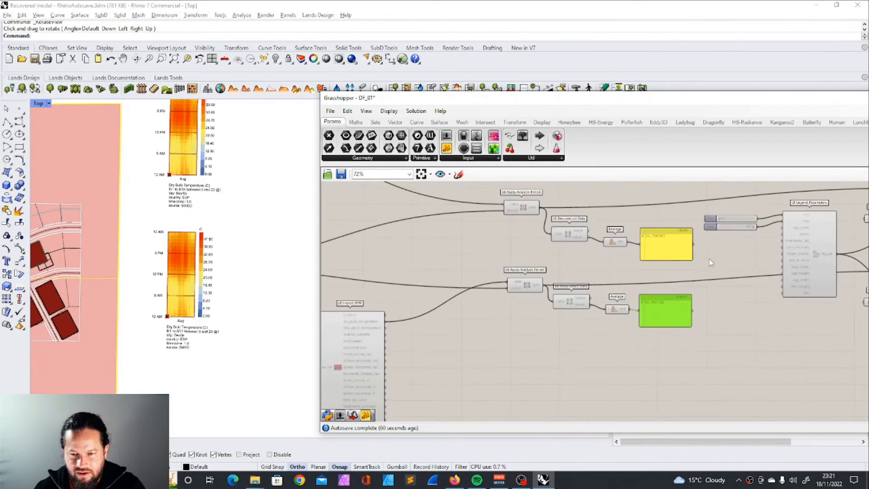
{"action": "scroll", "coordinate": [567, 360], "scroll_direction": "down", "scroll_amount": 9}
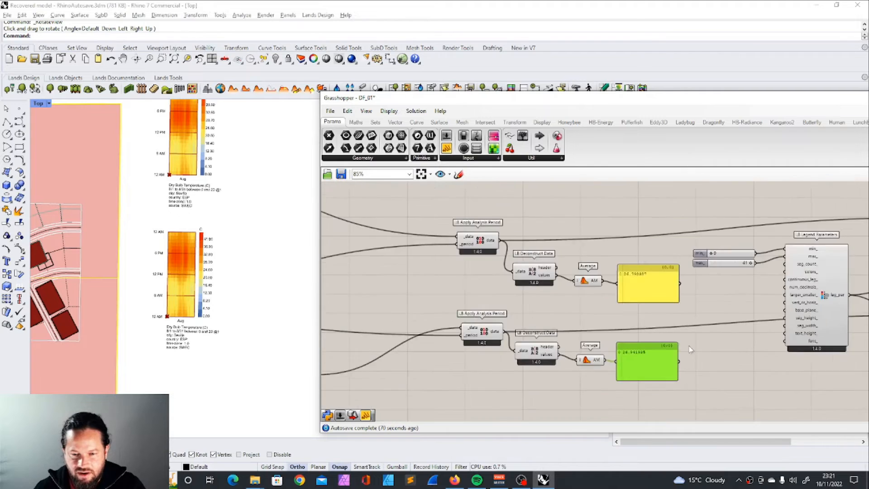
Step: Examine the descriptions of DF Terrain's optional inputs, including _thickness_ and _vol_heat_cap_
{"action": "scroll", "coordinate": [483, 317], "scroll_direction": "up", "scroll_amount": 8}
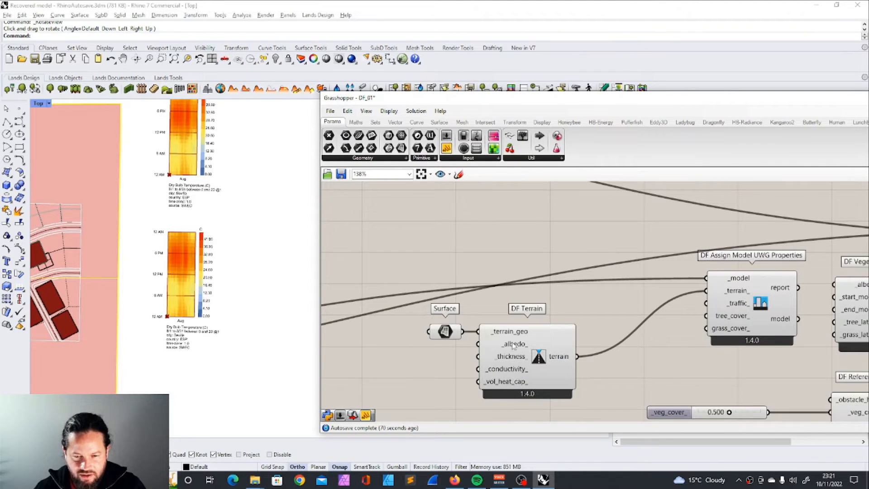
{"action": "mouse_move", "coordinate": [509, 358]}
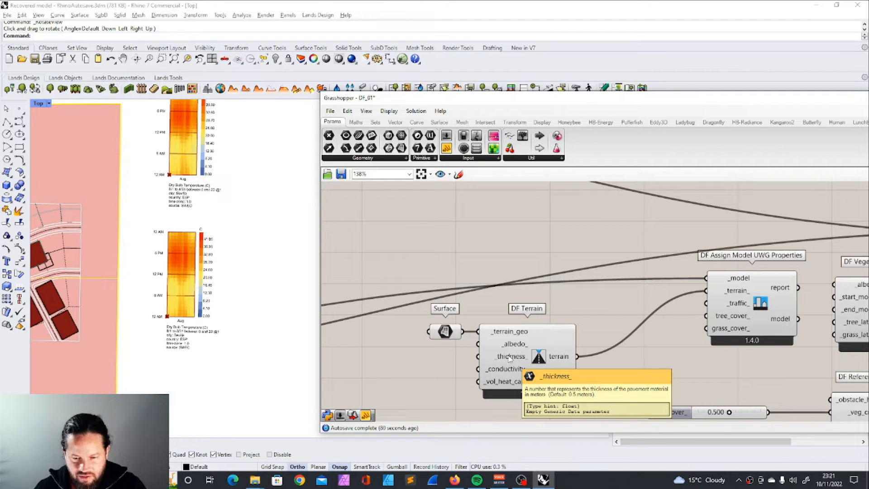
{"action": "mouse_move", "coordinate": [507, 388]}
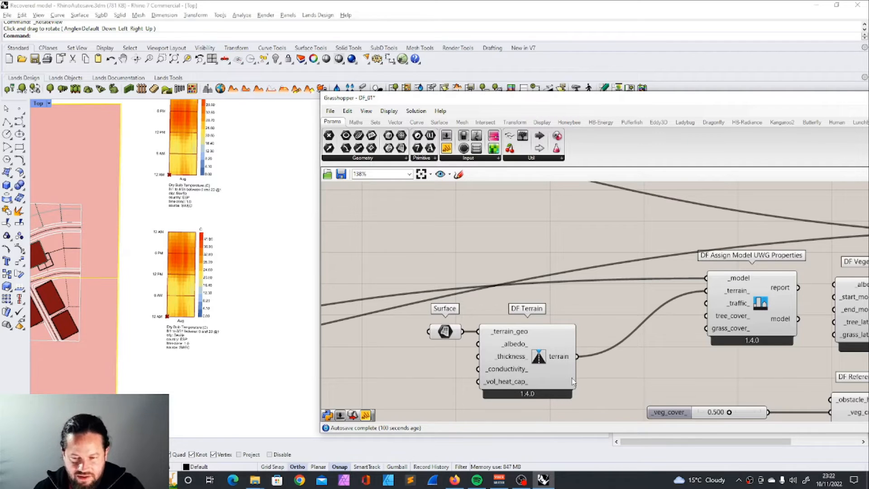
Step: Move the Surface parameter and DF Terrain together slightly up and closer to Assign Model UWG Properties
{"action": "left_click_drag", "start_coordinate": [422, 317], "coordinate": [664, 420]}
{"action": "left_click_drag", "start_coordinate": [545, 375], "coordinate": [596, 354]}
{"action": "left_click", "coordinate": [674, 362]}
{"action": "scroll", "coordinate": [510, 342], "scroll_direction": "down", "scroll_amount": 6}
{"action": "scroll", "coordinate": [589, 328], "scroll_direction": "up", "scroll_amount": 5}
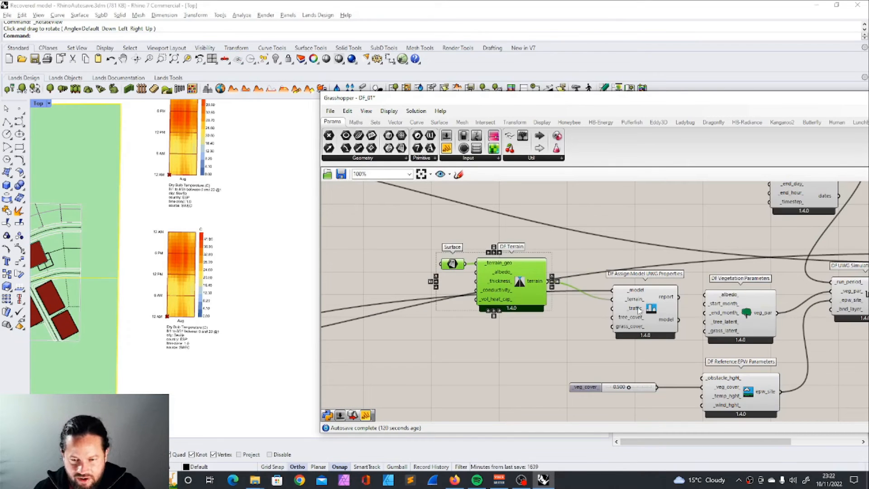
Step: Add a DF Traffic Parameters component below DF Terrain and connect its traffic output to the _traffic_ input of Assign Model UWG Properties
{"action": "left_click_drag", "start_coordinate": [646, 98], "coordinate": [426, 78]}
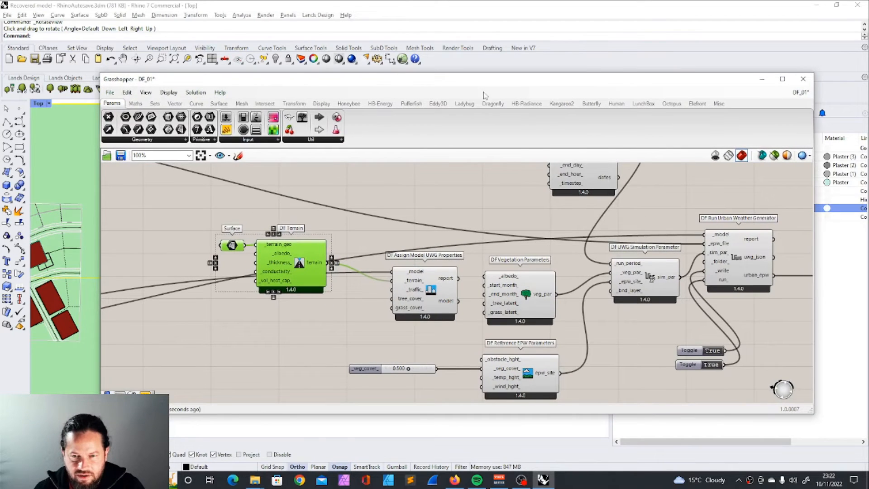
{"action": "left_click", "coordinate": [527, 103]}
{"action": "left_click", "coordinate": [493, 103]}
{"action": "left_click", "coordinate": [546, 140]}
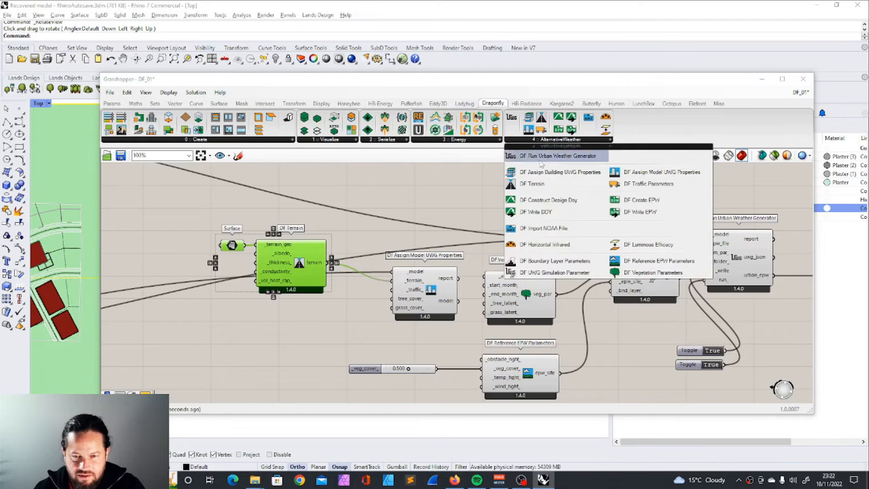
{"action": "left_click", "coordinate": [649, 184]}
{"action": "left_click", "coordinate": [313, 334]}
{"action": "scroll", "coordinate": [342, 320], "scroll_direction": "up", "scroll_amount": 2}
{"action": "left_click_drag", "start_coordinate": [351, 340], "coordinate": [410, 278]}
{"action": "right_click_drag", "start_coordinate": [282, 339], "coordinate": [413, 295]}
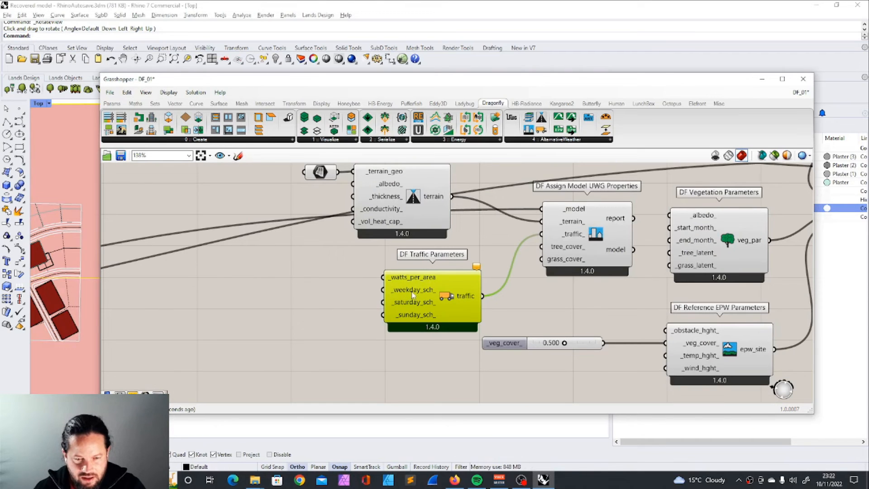
{"action": "mouse_move", "coordinate": [410, 279]}
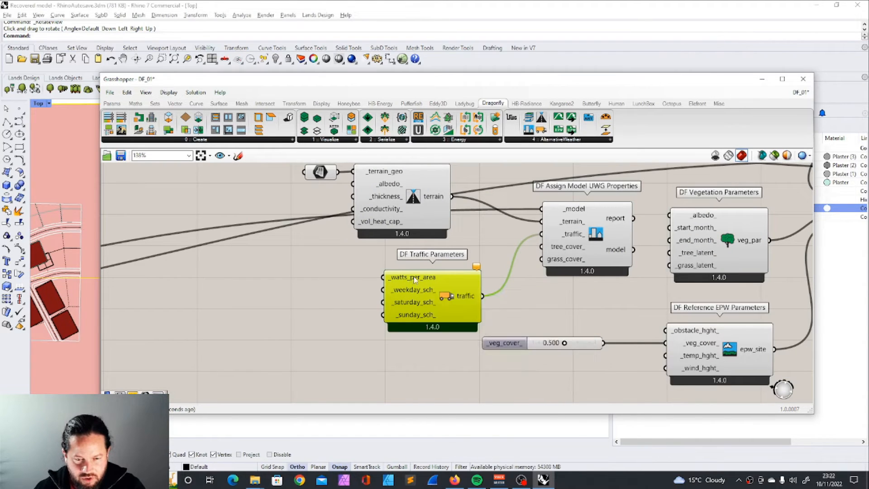
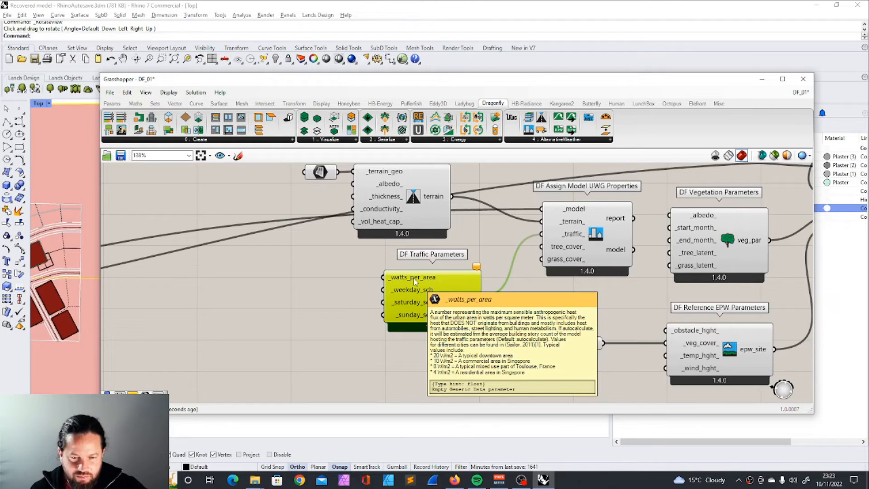
Step: Feed the _watts_per_area_ input of DF Traffic Parameters from a number slider set to 20
{"action": "left_click", "coordinate": [390, 253]}
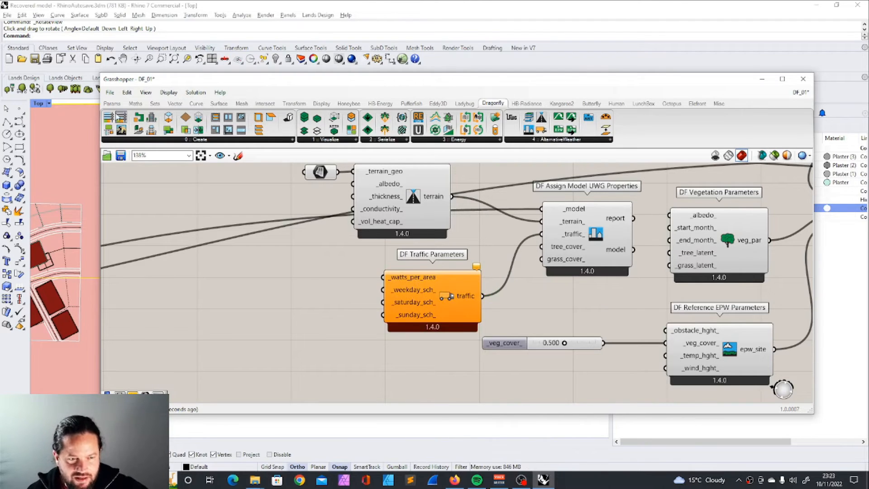
{"action": "left_click", "coordinate": [111, 103]}
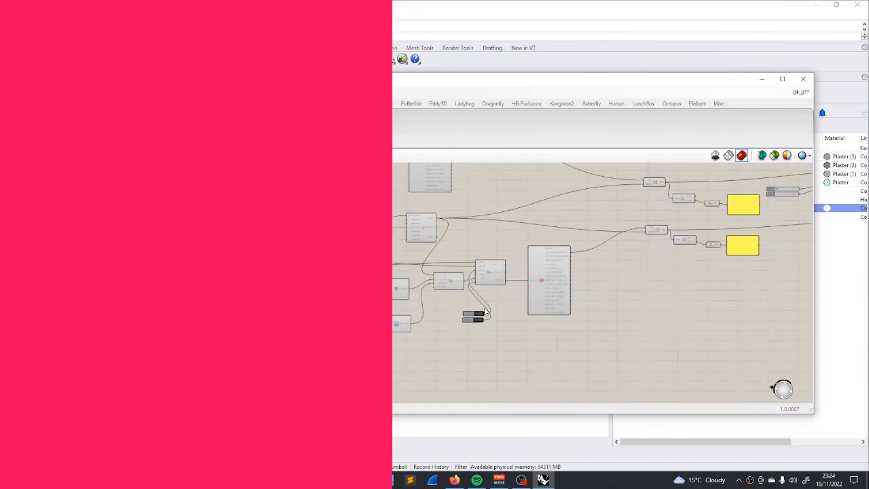
Step: Connect the model output of Assign Model UWG Properties to the Urban Weather Generator's _model input and move Assign Model UWG Properties slightly up
{"action": "scroll", "coordinate": [507, 262], "scroll_direction": "up", "scroll_amount": 4}
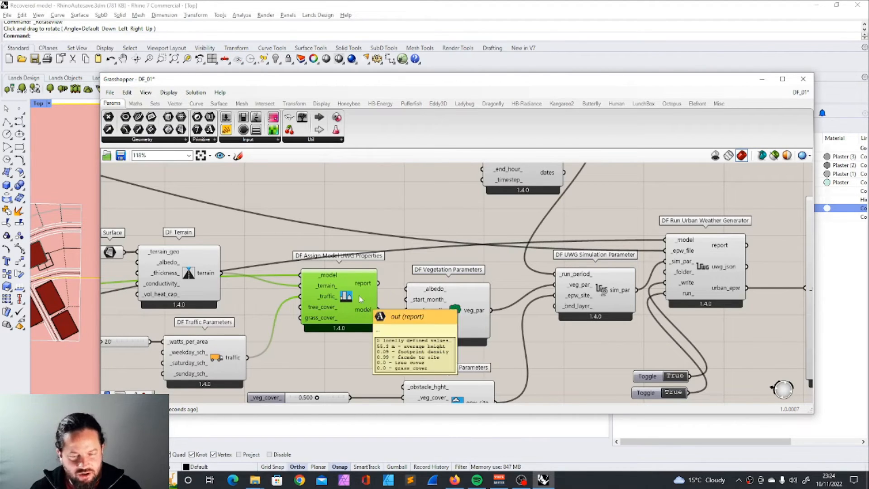
{"action": "left_click_drag", "start_coordinate": [377, 310], "coordinate": [666, 239]}
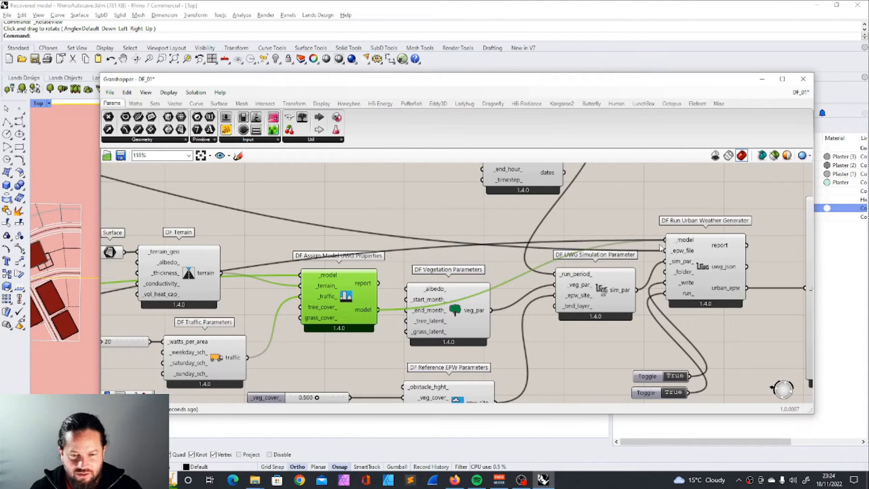
{"action": "left_click_drag", "start_coordinate": [325, 301], "coordinate": [327, 279]}
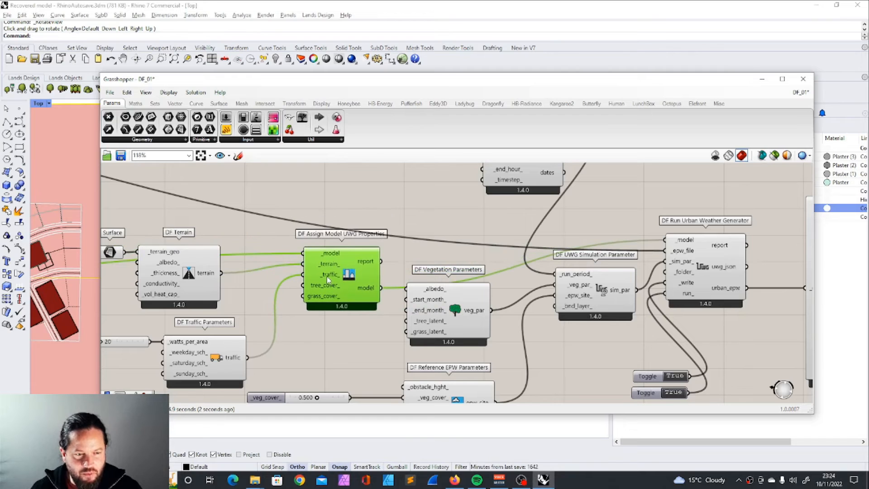
Step: Compare the urban average August temperature with the original one in the two result panels
{"action": "scroll", "coordinate": [339, 238], "scroll_direction": "down", "scroll_amount": 4}
{"action": "scroll", "coordinate": [285, 247], "scroll_direction": "up", "scroll_amount": 3}
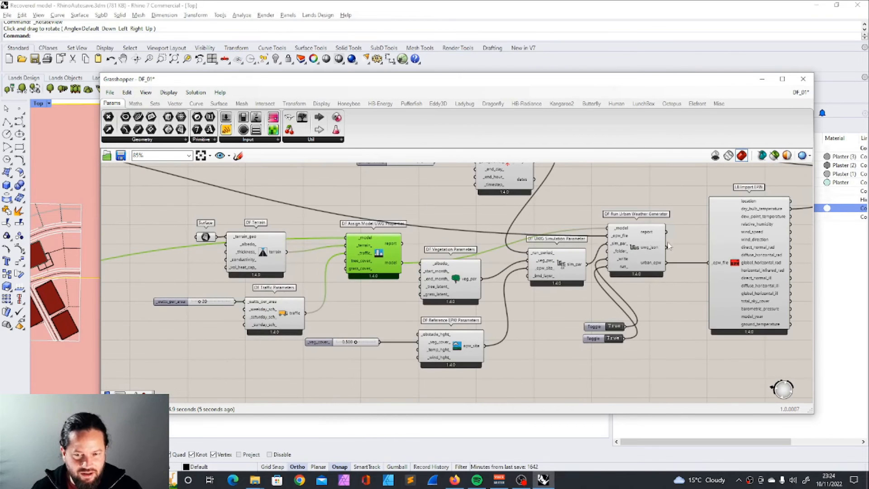
{"action": "scroll", "coordinate": [398, 260], "scroll_direction": "down", "scroll_amount": 8}
{"action": "scroll", "coordinate": [578, 250], "scroll_direction": "up", "scroll_amount": 12}
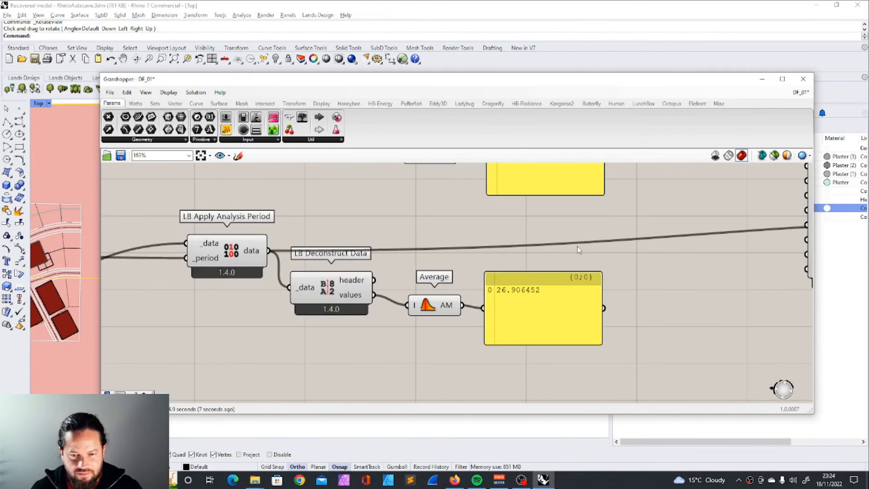
{"action": "scroll", "coordinate": [524, 303], "scroll_direction": "down", "scroll_amount": 1}
{"action": "scroll", "coordinate": [524, 302], "scroll_direction": "down", "scroll_amount": 2}
{"action": "scroll", "coordinate": [525, 290], "scroll_direction": "down", "scroll_amount": 2}
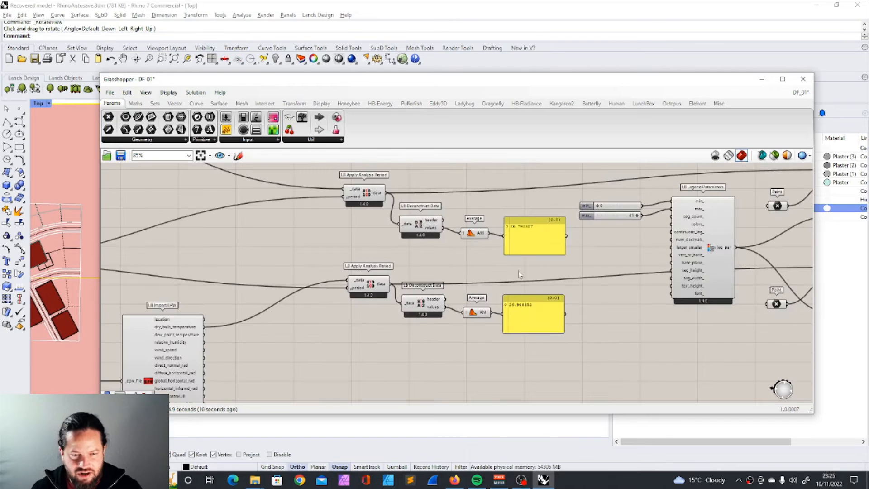
Step: Shift the Grasshopper window aside to uncover the temperature charts and set the traffic _watts_per_area_ slider to 100
{"action": "scroll", "coordinate": [483, 255], "scroll_direction": "down", "scroll_amount": 6}
{"action": "scroll", "coordinate": [236, 298], "scroll_direction": "up", "scroll_amount": 11}
{"action": "left_click_drag", "start_coordinate": [289, 80], "coordinate": [608, 92]}
{"action": "scroll", "coordinate": [583, 310], "scroll_direction": "up", "scroll_amount": 1}
{"action": "double_click", "coordinate": [584, 312]}
{"action": "type", "text": "100"}
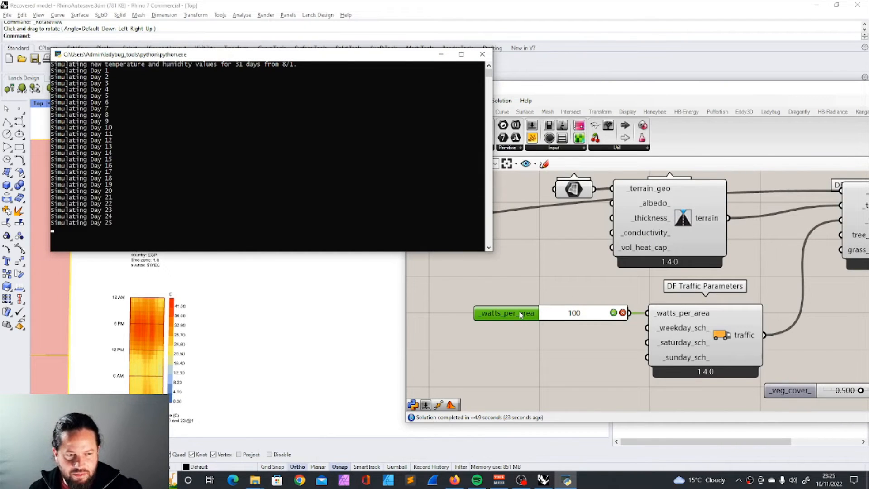
Step: Check the two average temperature panels again for the effect of the higher traffic heat
{"action": "scroll", "coordinate": [230, 317], "scroll_direction": "down", "scroll_amount": 3}
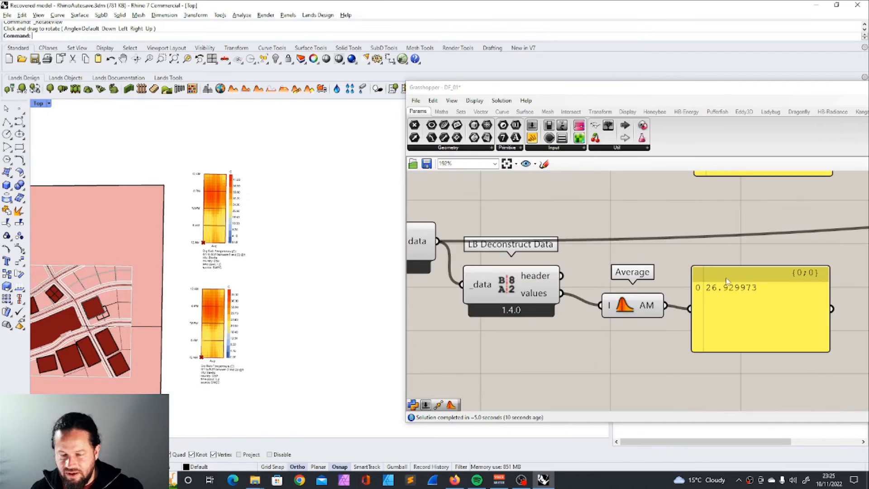
{"action": "scroll", "coordinate": [727, 321], "scroll_direction": "down", "scroll_amount": 3}
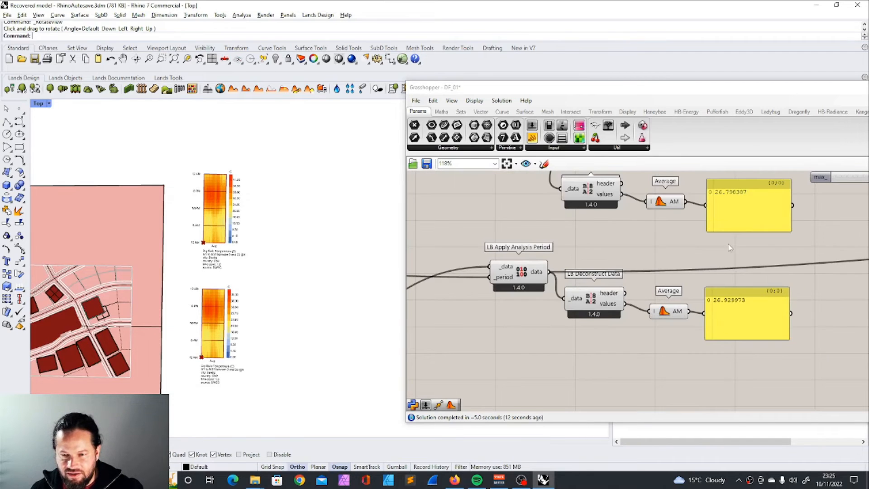
{"action": "scroll", "coordinate": [744, 239], "scroll_direction": "down", "scroll_amount": 6}
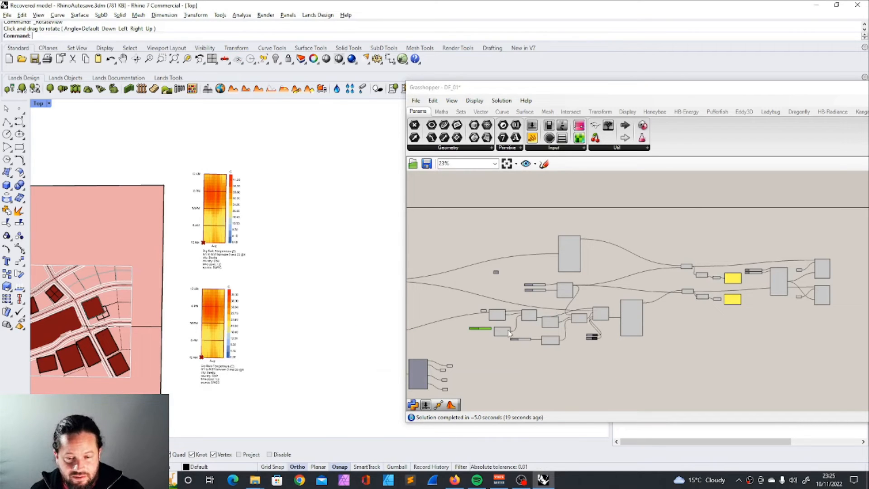
Step: Add a 0.250 number slider, connect it to tree_cover_ of Assign Model UWG Properties and place it beside that input
{"action": "scroll", "coordinate": [610, 283], "scroll_direction": "up", "scroll_amount": 6}
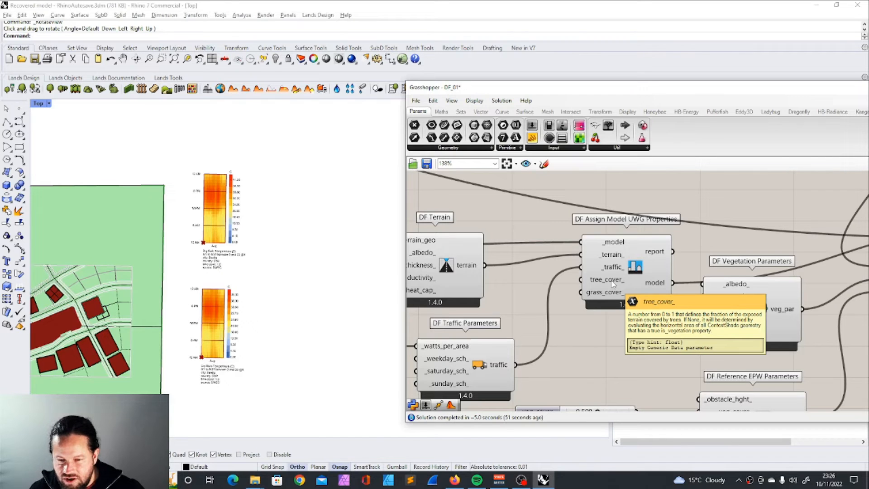
{"action": "left_click", "coordinate": [613, 350]}
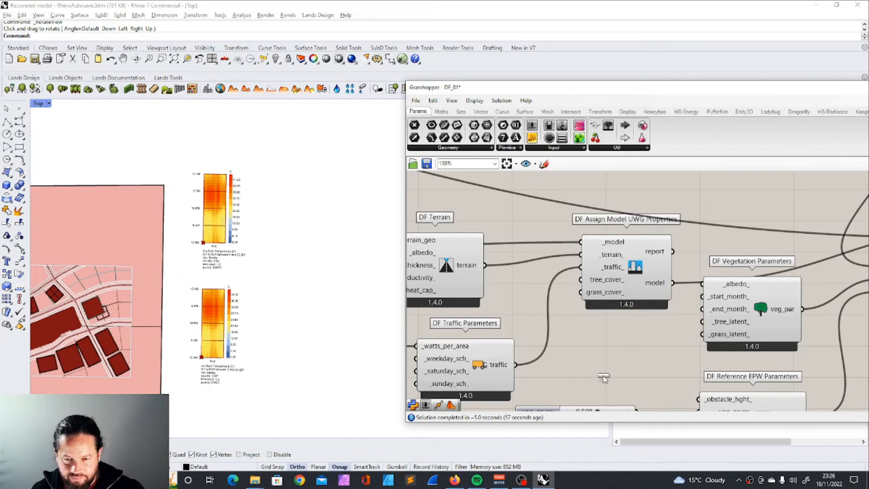
{"action": "left_click_drag", "start_coordinate": [603, 377], "coordinate": [580, 365]}
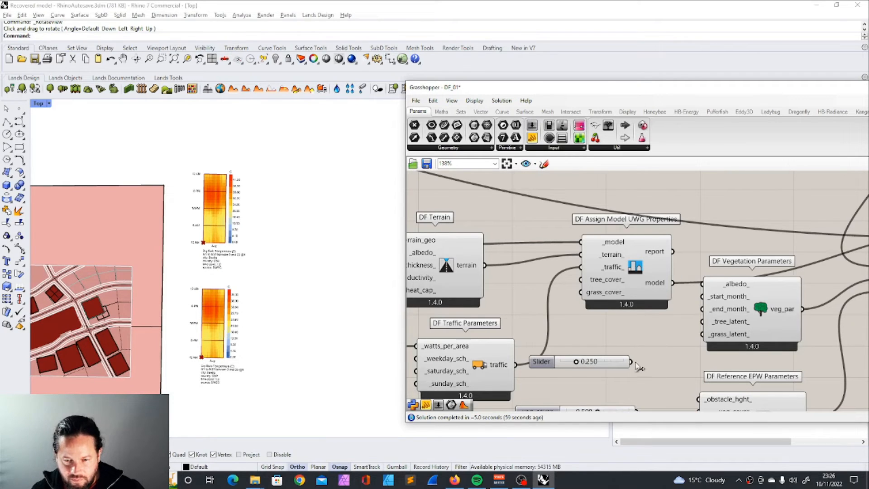
{"action": "left_click_drag", "start_coordinate": [631, 362], "coordinate": [581, 280]}
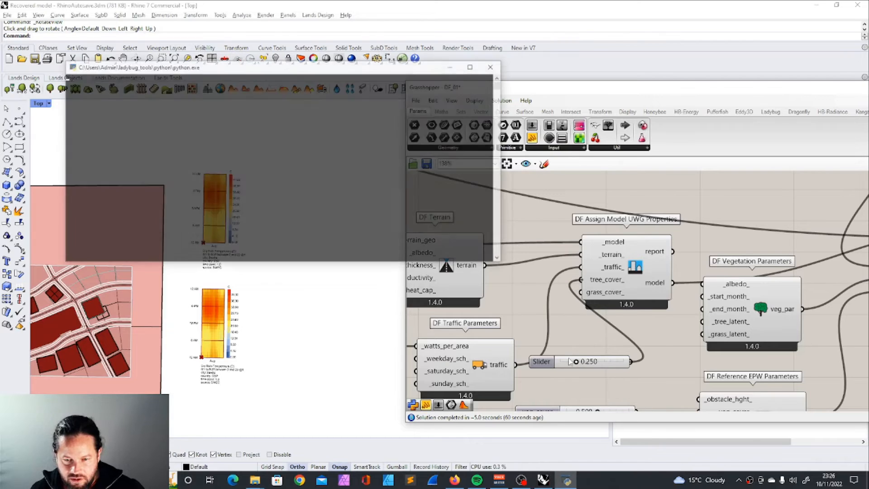
{"action": "left_click_drag", "start_coordinate": [570, 361], "coordinate": [484, 289]}
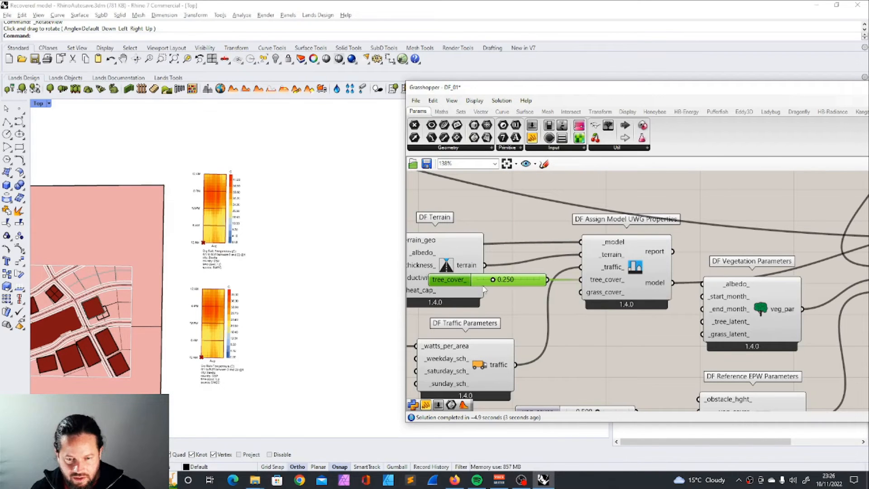
{"action": "left_click", "coordinate": [485, 288]}
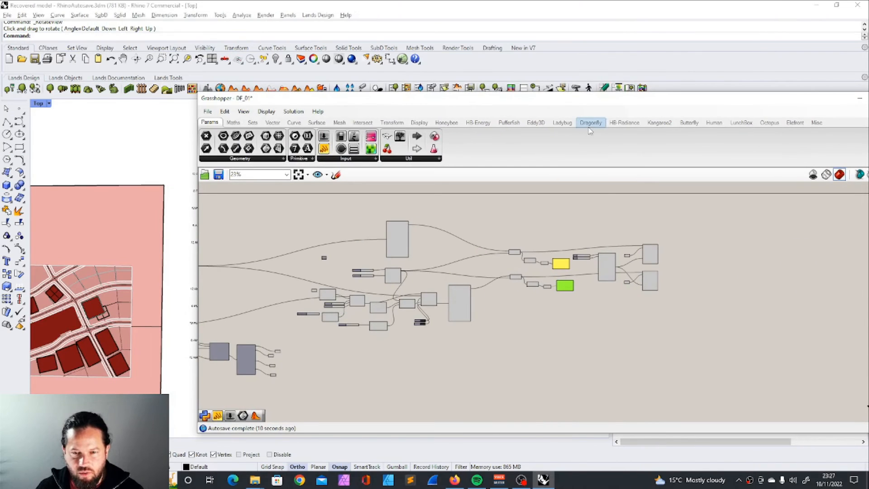
Step: Try a DF Create EPW component on the empty canvas area and delete it
{"action": "left_click", "coordinate": [592, 124]}
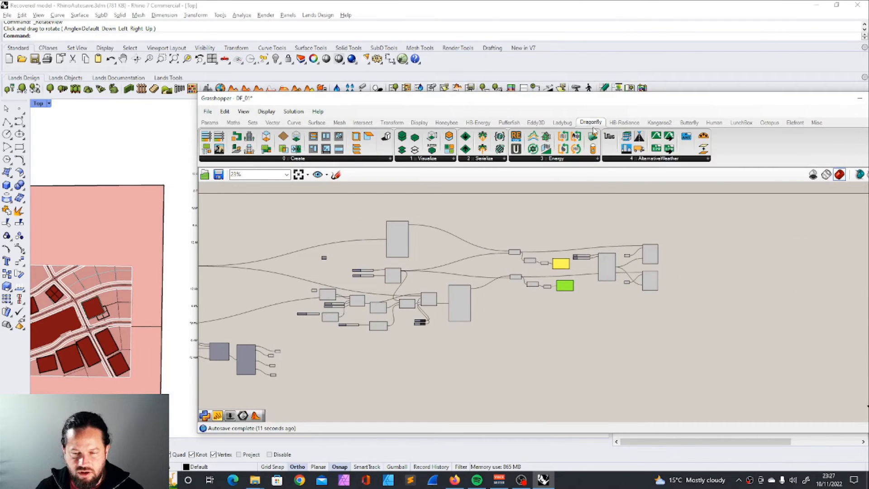
{"action": "left_click", "coordinate": [650, 159]}
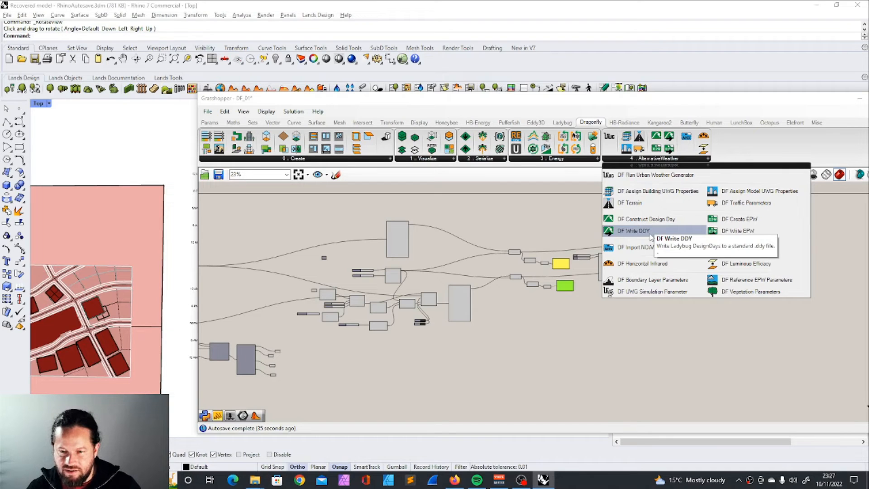
{"action": "left_click", "coordinate": [750, 225]}
{"action": "left_click", "coordinate": [654, 332]}
{"action": "scroll", "coordinate": [654, 332], "scroll_direction": "up", "scroll_amount": 5}
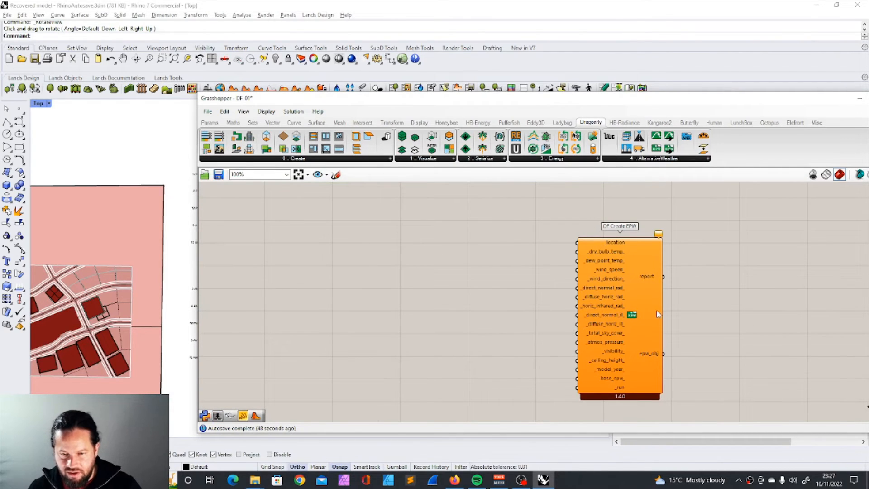
{"action": "left_click", "coordinate": [629, 287]}
{"action": "key", "text": "Delete"}
Step: Try a DF Write EPW component near the urban LB Import EPW and delete it
{"action": "left_click", "coordinate": [708, 158]}
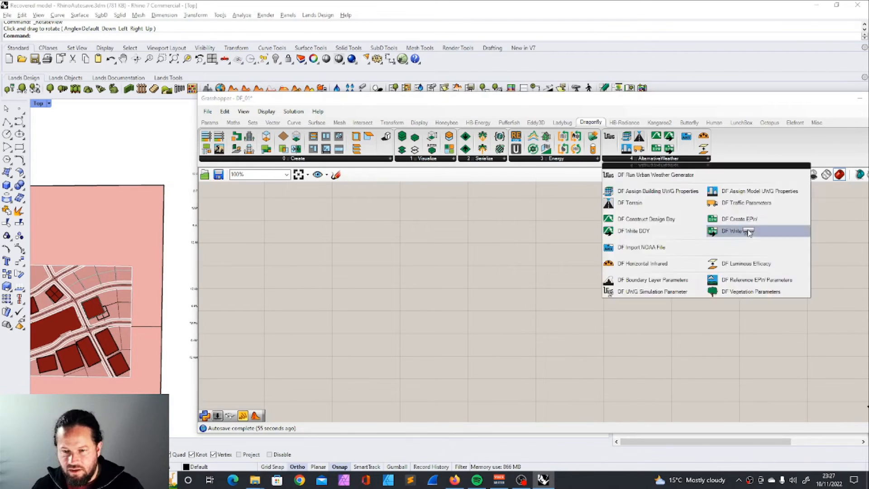
{"action": "left_click", "coordinate": [690, 229]}
{"action": "left_click", "coordinate": [656, 317]}
{"action": "scroll", "coordinate": [662, 326], "scroll_direction": "up", "scroll_amount": 3}
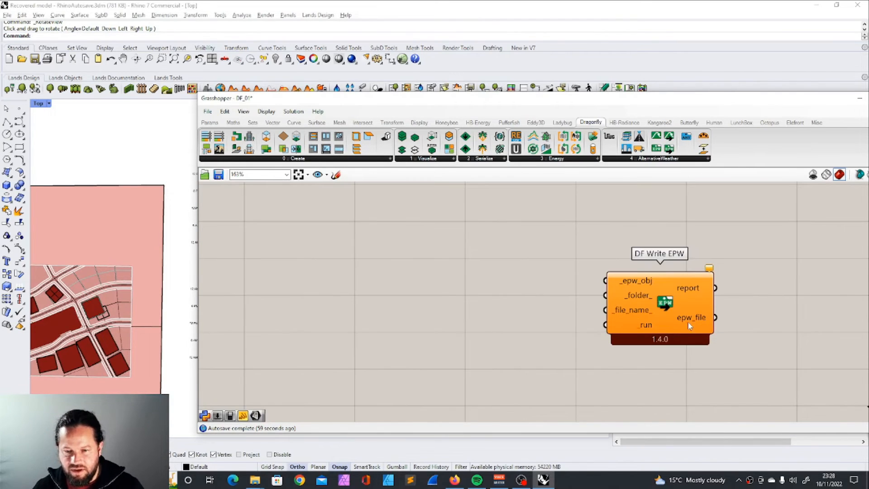
{"action": "scroll", "coordinate": [689, 325], "scroll_direction": "down", "scroll_amount": 6}
{"action": "left_click_drag", "start_coordinate": [687, 323], "coordinate": [429, 275]}
{"action": "scroll", "coordinate": [335, 256], "scroll_direction": "up", "scroll_amount": 5}
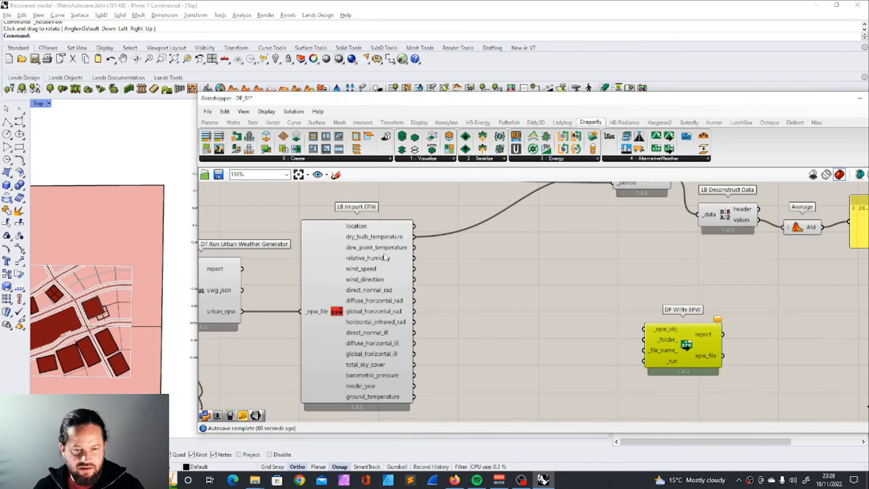
{"action": "right_click_drag", "start_coordinate": [438, 267], "coordinate": [503, 249]}
{"action": "left_click_drag", "start_coordinate": [305, 292], "coordinate": [722, 329]}
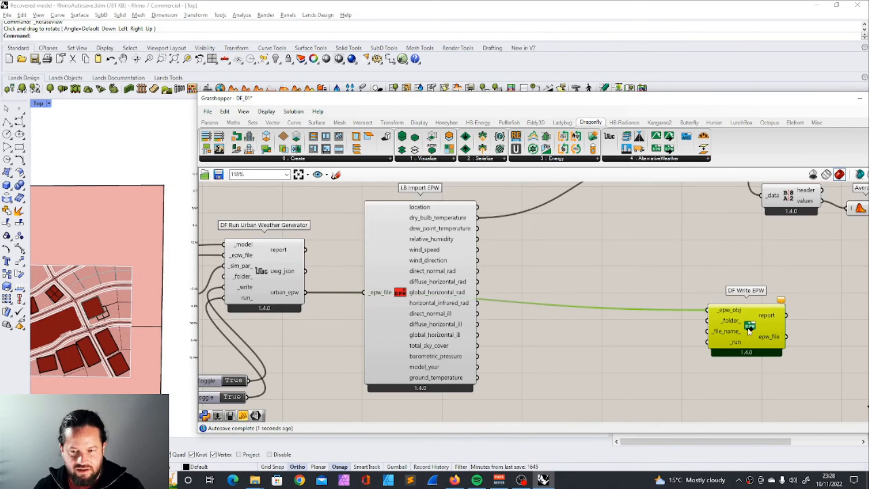
{"action": "key", "text": "Delete"}
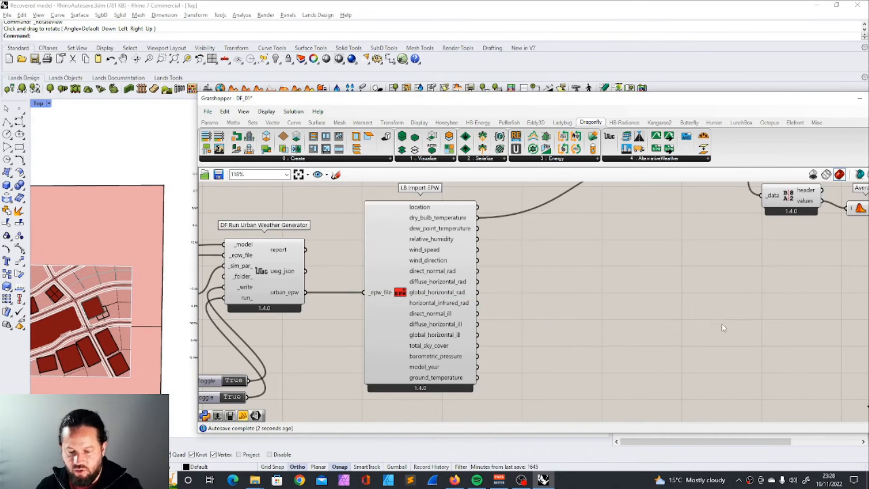
Step: Add DF Boundary Layer Parameters below DF Reference EPW Parameters and connect bnd_layer to the _bnd_layer_ input of DF UWG Simulation Parameter
{"action": "left_click", "coordinate": [675, 159]}
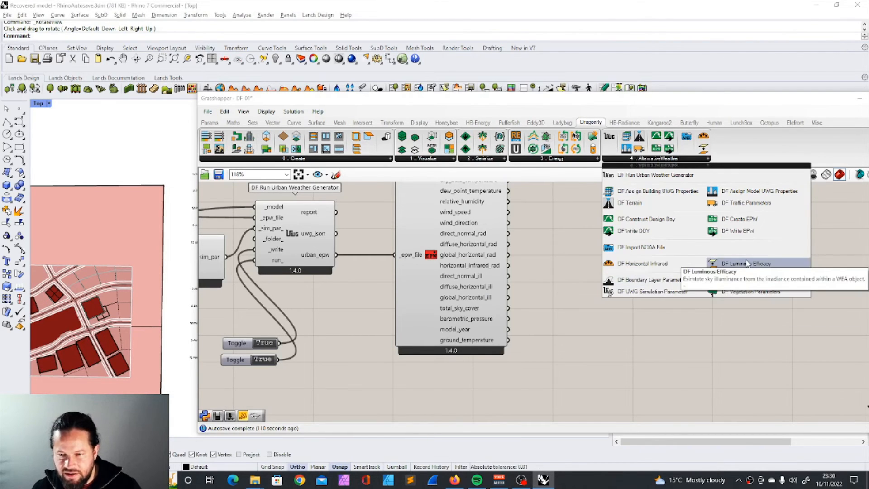
{"action": "left_click", "coordinate": [656, 160]}
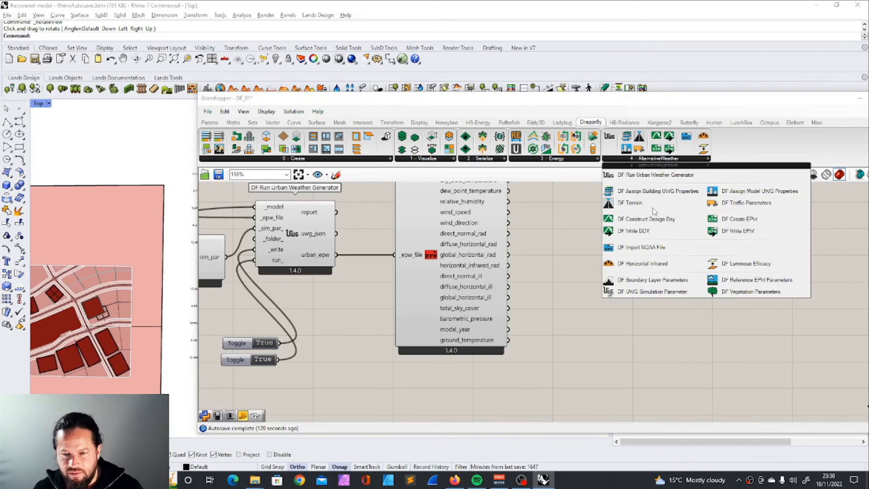
{"action": "left_click_drag", "start_coordinate": [654, 284], "coordinate": [646, 312]}
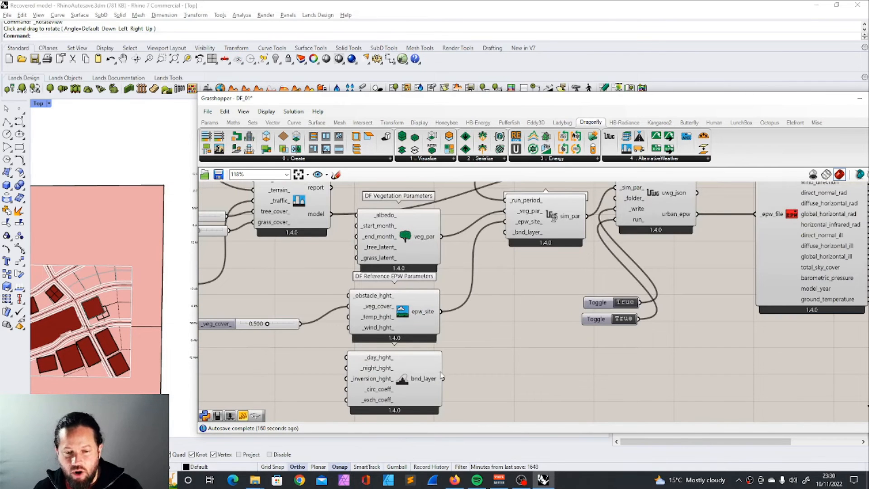
{"action": "left_click_drag", "start_coordinate": [443, 379], "coordinate": [506, 232]}
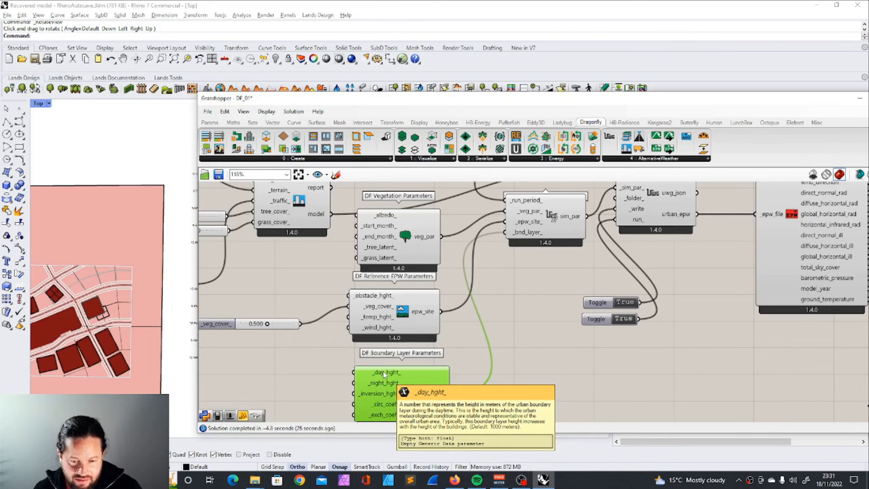
Step: Read the boundary layer input descriptions and review the workflow, including the urban_epw output path, the EPW imports and the analysis period
{"action": "mouse_move", "coordinate": [375, 386]}
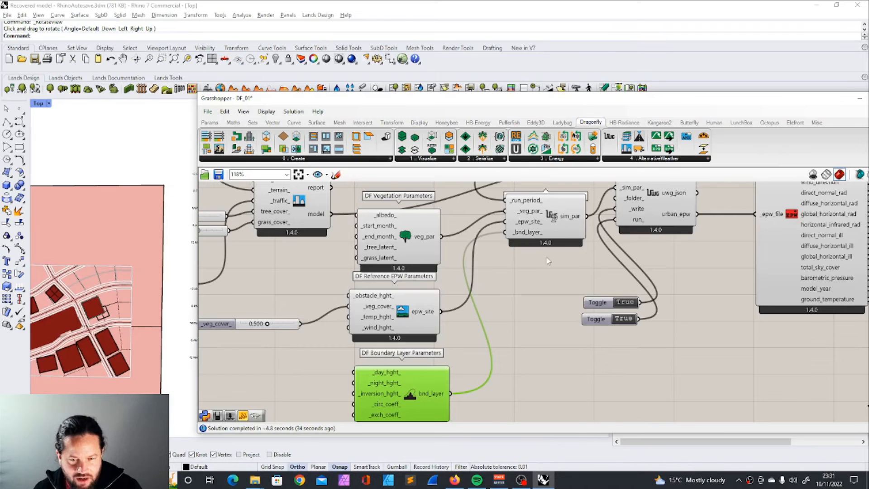
{"action": "scroll", "coordinate": [499, 303], "scroll_direction": "down", "scroll_amount": 5}
{"action": "scroll", "coordinate": [488, 313], "scroll_direction": "up", "scroll_amount": 2}
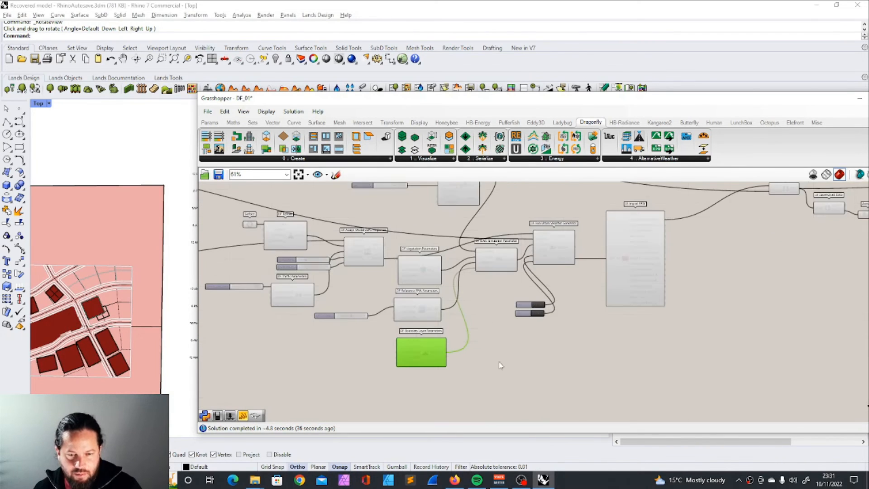
{"action": "scroll", "coordinate": [463, 314], "scroll_direction": "down", "scroll_amount": 3}
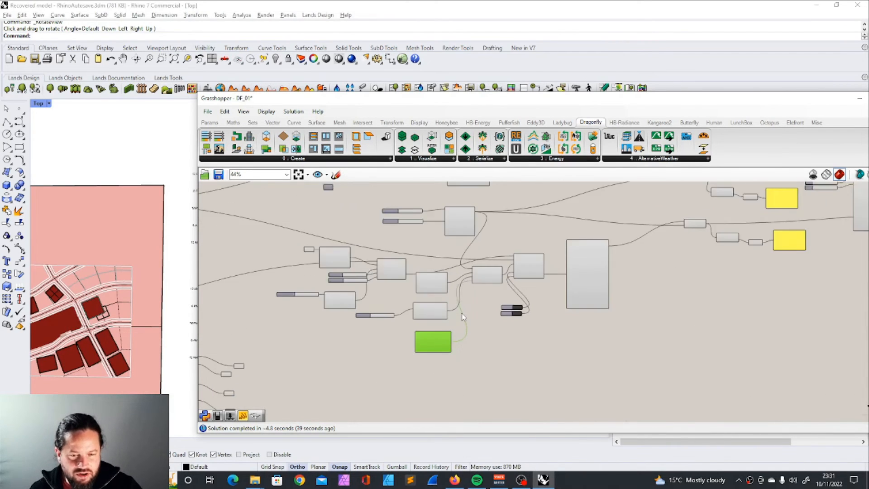
{"action": "scroll", "coordinate": [461, 313], "scroll_direction": "up", "scroll_amount": 2}
{"action": "scroll", "coordinate": [461, 313], "scroll_direction": "down", "scroll_amount": 1}
{"action": "scroll", "coordinate": [588, 249], "scroll_direction": "up", "scroll_amount": 5}
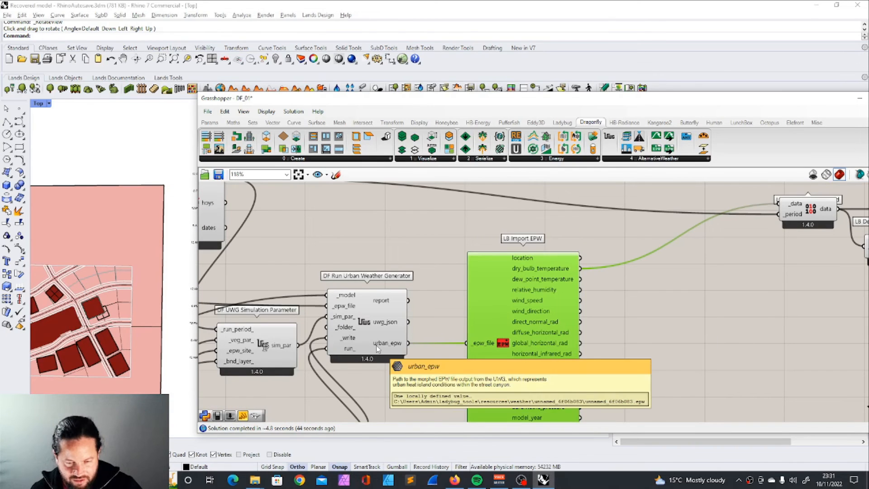
{"action": "scroll", "coordinate": [428, 292], "scroll_direction": "down", "scroll_amount": 4}
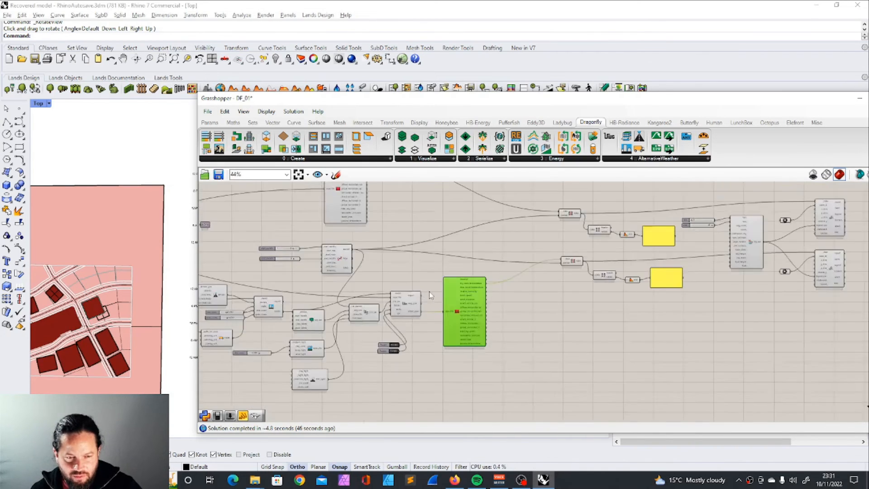
{"action": "scroll", "coordinate": [383, 236], "scroll_direction": "up", "scroll_amount": 2}
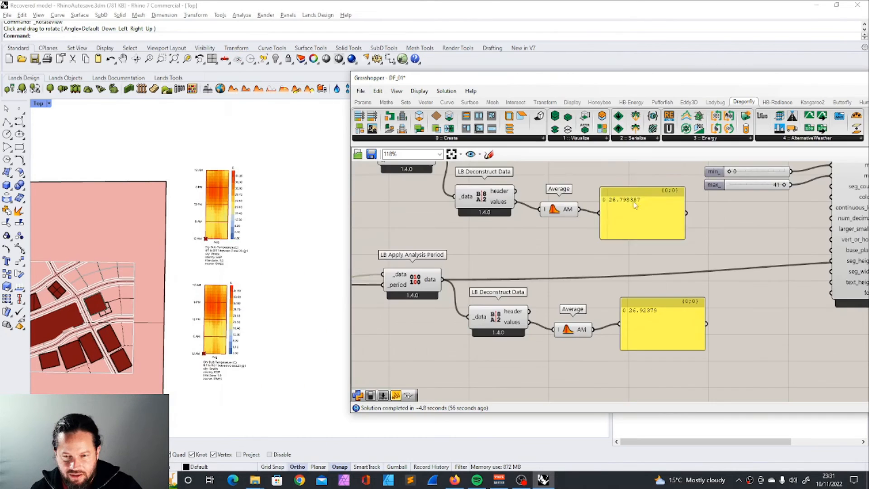
Step: Compare the original and urban average August temperatures, and set the analysis period to run from month 1 to month 12
{"action": "left_click", "coordinate": [648, 212]}
{"action": "left_click_drag", "start_coordinate": [647, 213], "coordinate": [663, 223]}
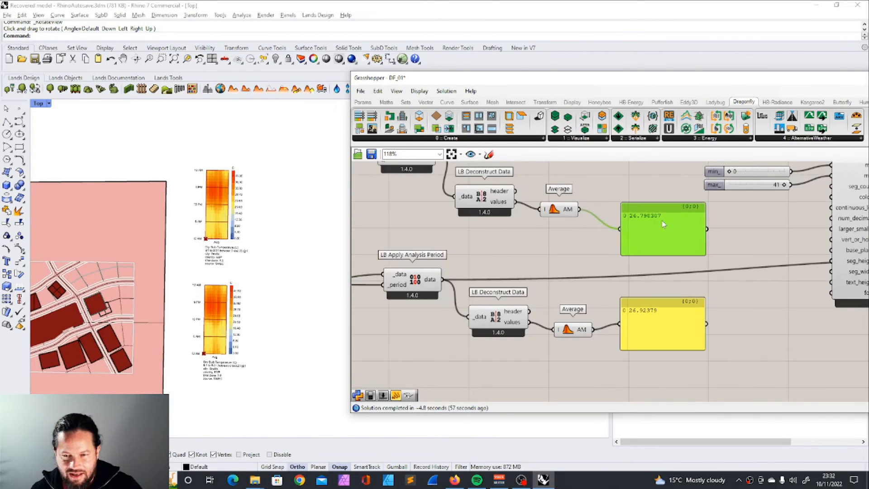
{"action": "left_click", "coordinate": [668, 319]}
{"action": "scroll", "coordinate": [664, 322], "scroll_direction": "down", "scroll_amount": 10}
{"action": "scroll", "coordinate": [512, 269], "scroll_direction": "up", "scroll_amount": 7}
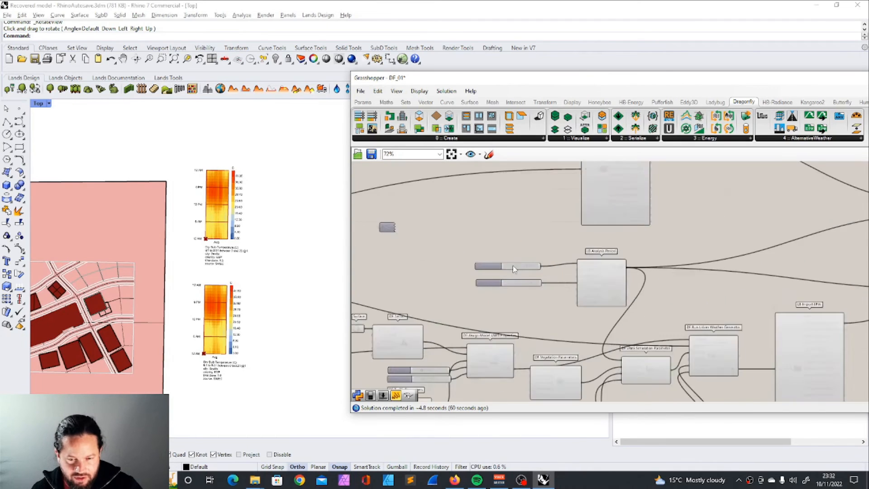
{"action": "scroll", "coordinate": [512, 269], "scroll_direction": "up", "scroll_amount": 3}
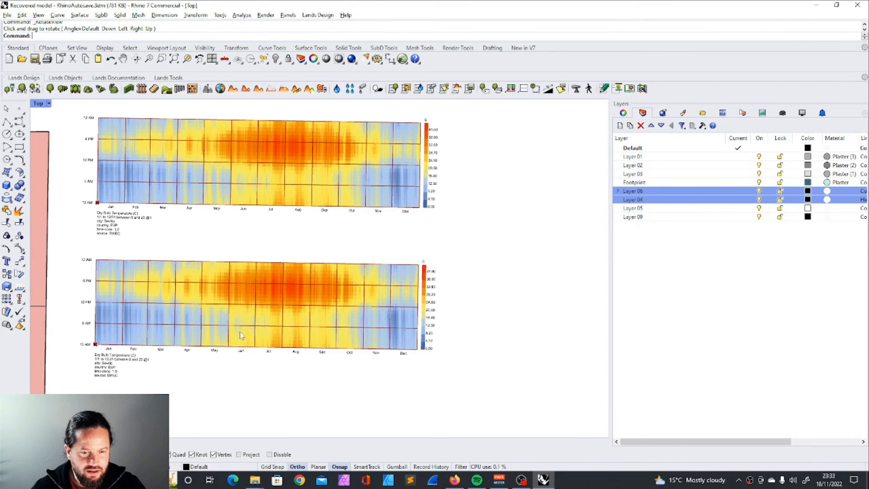
Step: Examine the original and urban annual dry bulb temperature charts in the Top viewport, adjusting the viewport width to fit both
{"action": "scroll", "coordinate": [183, 310], "scroll_direction": "up", "scroll_amount": 2}
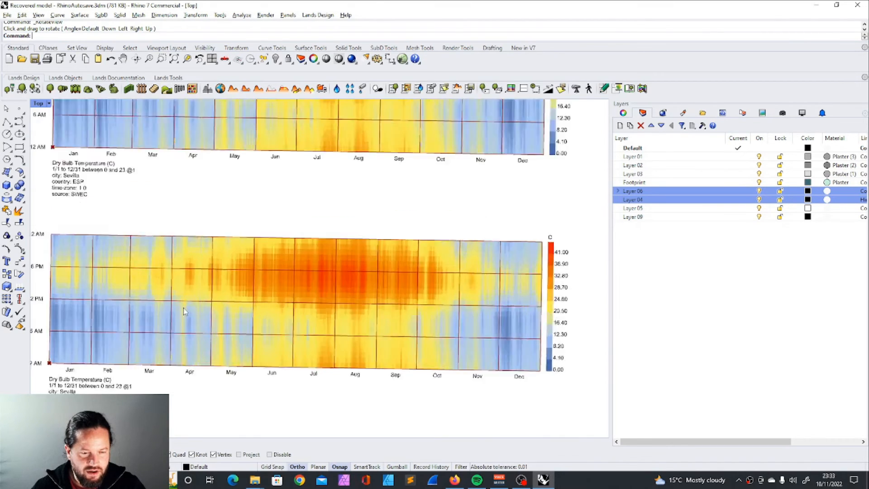
{"action": "scroll", "coordinate": [303, 164], "scroll_direction": "down", "scroll_amount": 2}
{"action": "scroll", "coordinate": [327, 329], "scroll_direction": "down", "scroll_amount": 3}
{"action": "left_click_drag", "start_coordinate": [610, 248], "coordinate": [466, 249]}
{"action": "scroll", "coordinate": [411, 254], "scroll_direction": "up", "scroll_amount": 3}
{"action": "scroll", "coordinate": [422, 219], "scroll_direction": "down", "scroll_amount": 2}
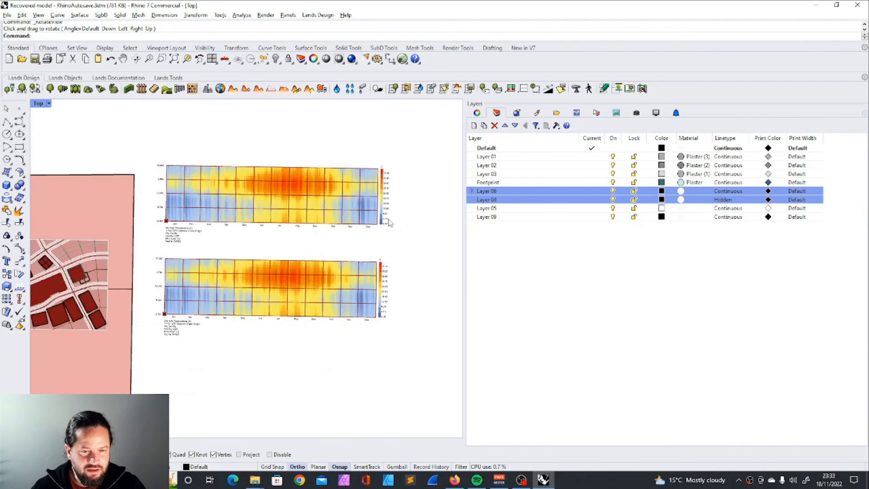
{"action": "scroll", "coordinate": [364, 215], "scroll_direction": "up", "scroll_amount": 2}
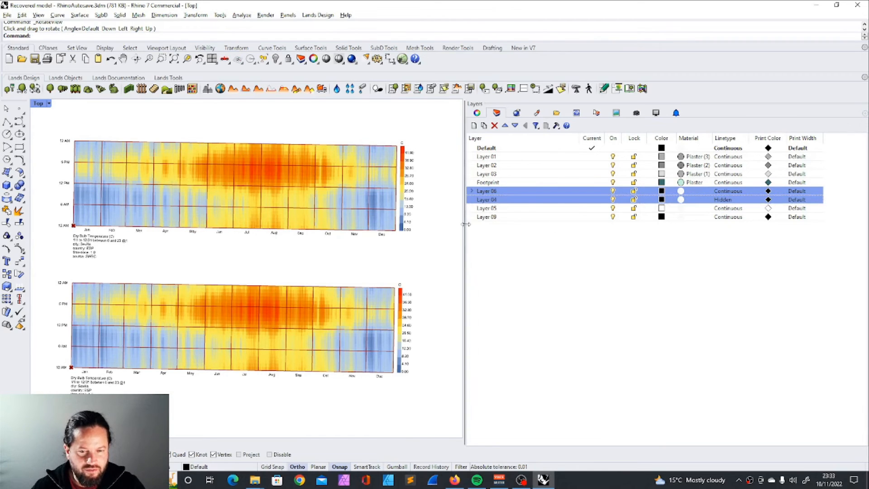
{"action": "left_click_drag", "start_coordinate": [466, 225], "coordinate": [620, 240]}
{"action": "left_click_drag", "start_coordinate": [465, 253], "coordinate": [566, 262]}
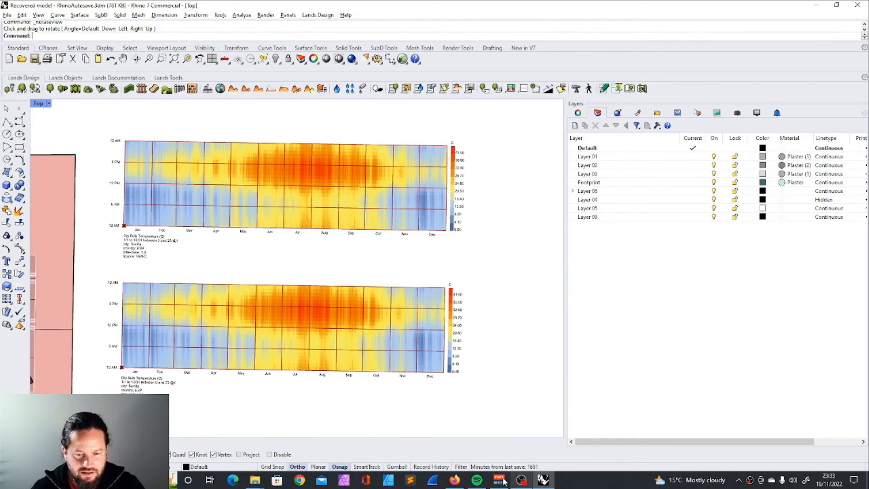
Step: Switch to Grasshopper and compare the annual average temperatures of the original and urban Seville weather data
{"action": "left_click", "coordinate": [34, 464]}
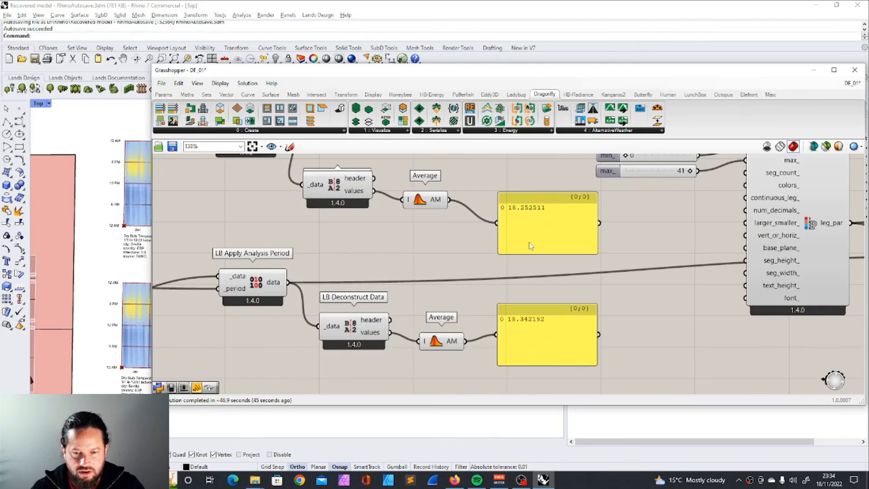
{"action": "scroll", "coordinate": [531, 246], "scroll_direction": "up", "scroll_amount": 1}
{"action": "scroll", "coordinate": [536, 301], "scroll_direction": "up", "scroll_amount": 1}
{"action": "left_click", "coordinate": [536, 301]}
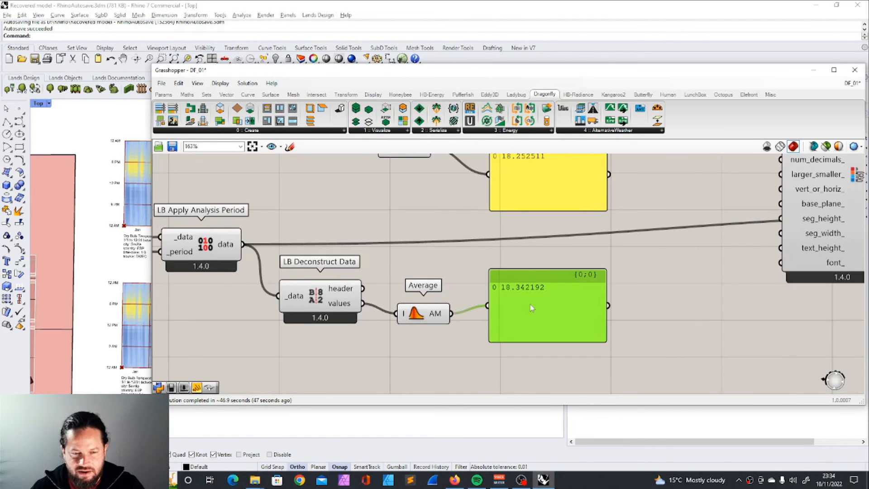
{"action": "scroll", "coordinate": [552, 289], "scroll_direction": "down", "scroll_amount": 10}
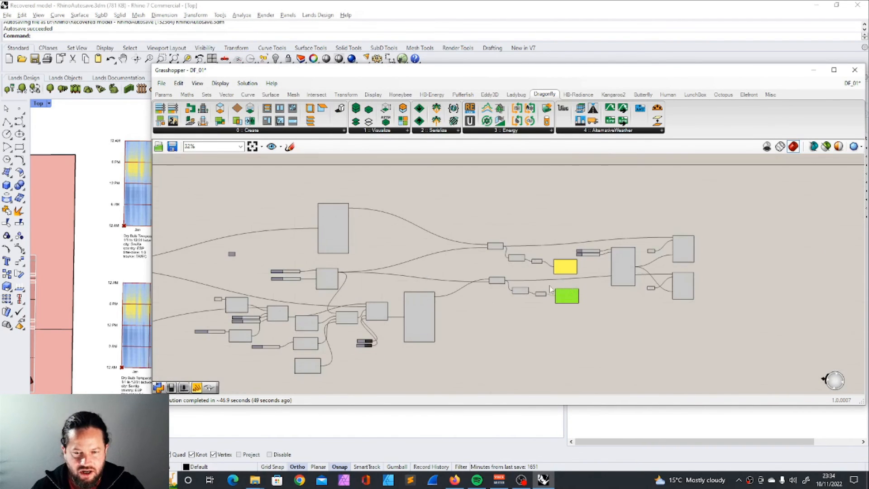
Step: Copy the Madrid IWEC weather link from the EPW map in the browser and use it as the weather URL in Grasshopper
{"action": "scroll", "coordinate": [551, 288], "scroll_direction": "down", "scroll_amount": 3}
{"action": "scroll", "coordinate": [346, 336], "scroll_direction": "up", "scroll_amount": 6}
{"action": "scroll", "coordinate": [502, 248], "scroll_direction": "down", "scroll_amount": 7}
{"action": "scroll", "coordinate": [365, 230], "scroll_direction": "up", "scroll_amount": 2}
{"action": "scroll", "coordinate": [366, 231], "scroll_direction": "up", "scroll_amount": 8}
{"action": "double_click", "coordinate": [415, 231]}
{"action": "left_click_drag", "start_coordinate": [415, 230], "coordinate": [302, 180]}
{"action": "key", "text": "alt+Tab"}
{"action": "scroll", "coordinate": [534, 297], "scroll_direction": "up", "scroll_amount": 5}
{"action": "scroll", "coordinate": [413, 240], "scroll_direction": "up", "scroll_amount": 10}
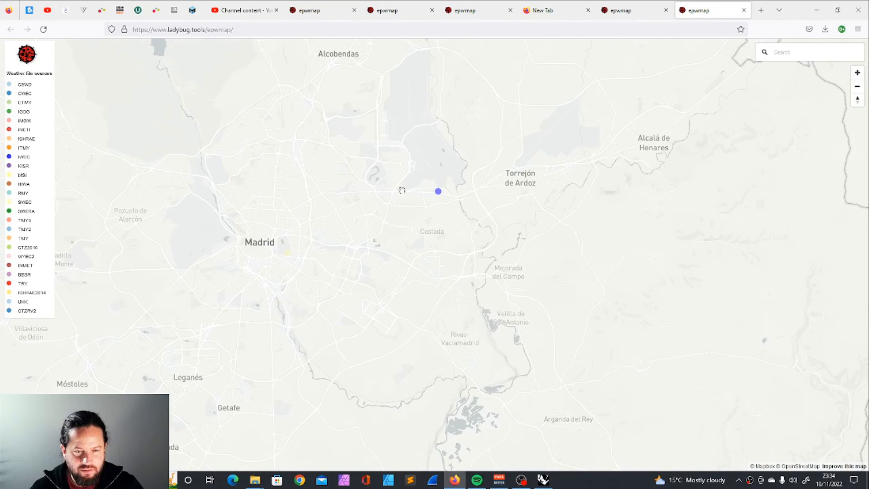
{"action": "left_click", "coordinate": [438, 192]}
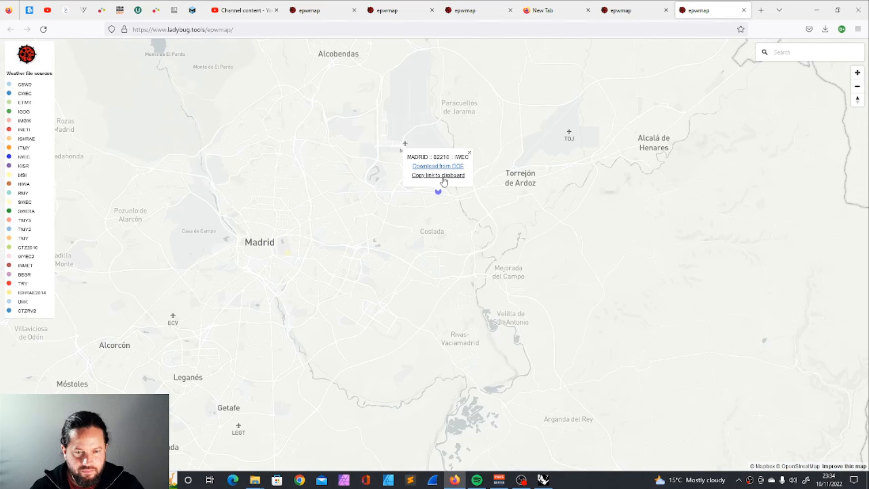
{"action": "left_click", "coordinate": [816, 10]}
Step: Move the Grasshopper window clear of the viewport and compare Madrid's original and urban annual dry bulb temperature charts
{"action": "left_click_drag", "start_coordinate": [346, 75], "coordinate": [656, 74]}
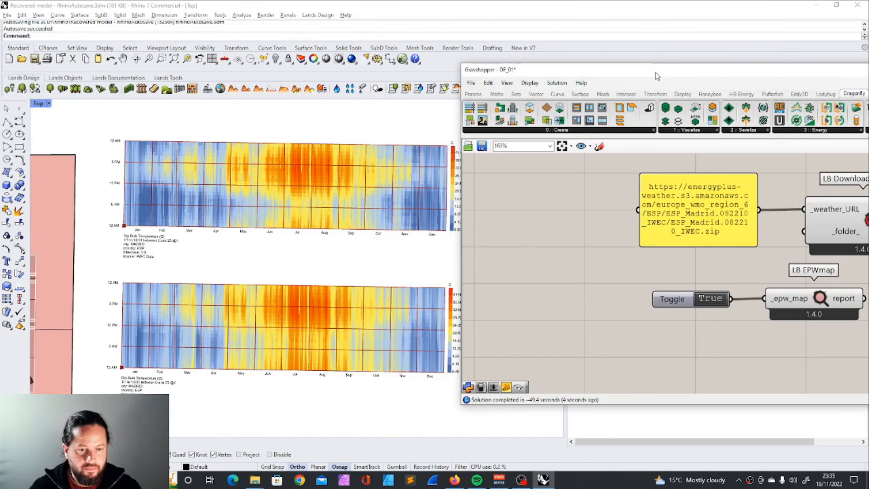
{"action": "scroll", "coordinate": [272, 277], "scroll_direction": "down", "scroll_amount": 2}
{"action": "scroll", "coordinate": [293, 295], "scroll_direction": "up", "scroll_amount": 4}
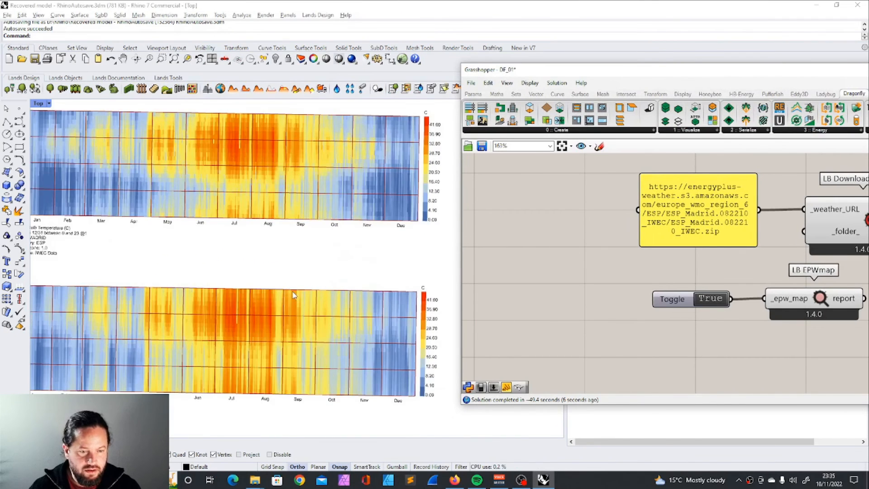
{"action": "scroll", "coordinate": [293, 295], "scroll_direction": "down", "scroll_amount": 1}
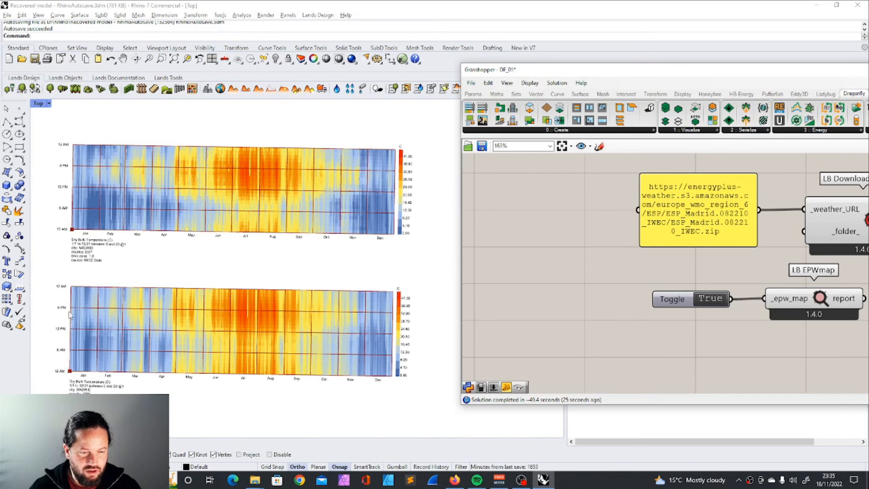
{"action": "right_click_drag", "start_coordinate": [394, 231], "coordinate": [397, 231]}
{"action": "scroll", "coordinate": [385, 215], "scroll_direction": "up", "scroll_amount": 2}
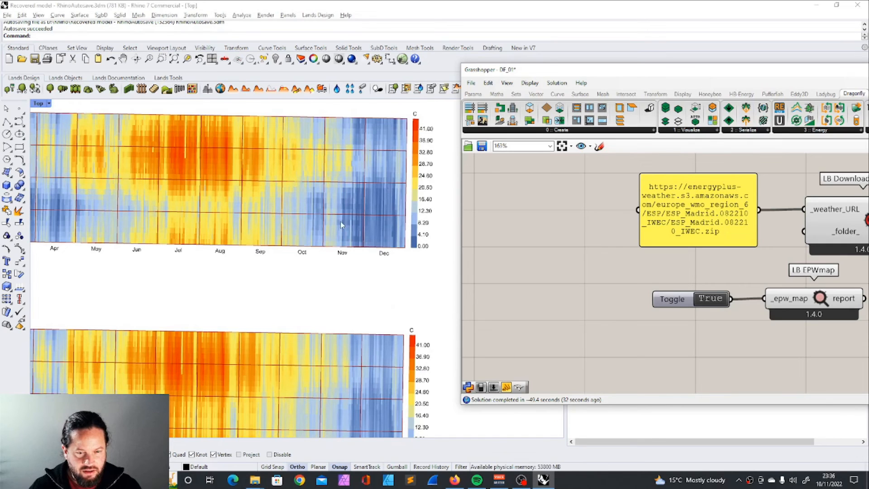
{"action": "scroll", "coordinate": [367, 213], "scroll_direction": "down", "scroll_amount": 1}
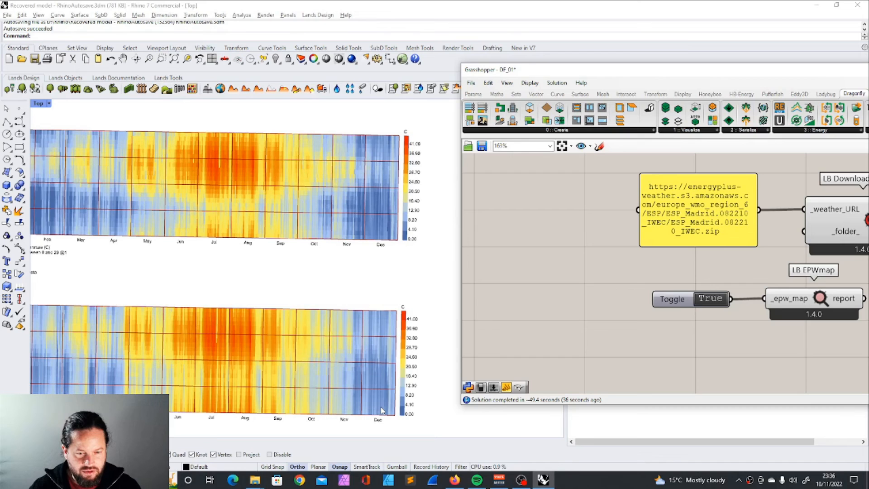
Step: Compare the annual average temperatures of the original and urban Madrid weather data in the two result panels
{"action": "scroll", "coordinate": [575, 272], "scroll_direction": "down", "scroll_amount": 12}
{"action": "scroll", "coordinate": [690, 249], "scroll_direction": "up", "scroll_amount": 12}
{"action": "left_click_drag", "start_coordinate": [682, 341], "coordinate": [679, 339]}
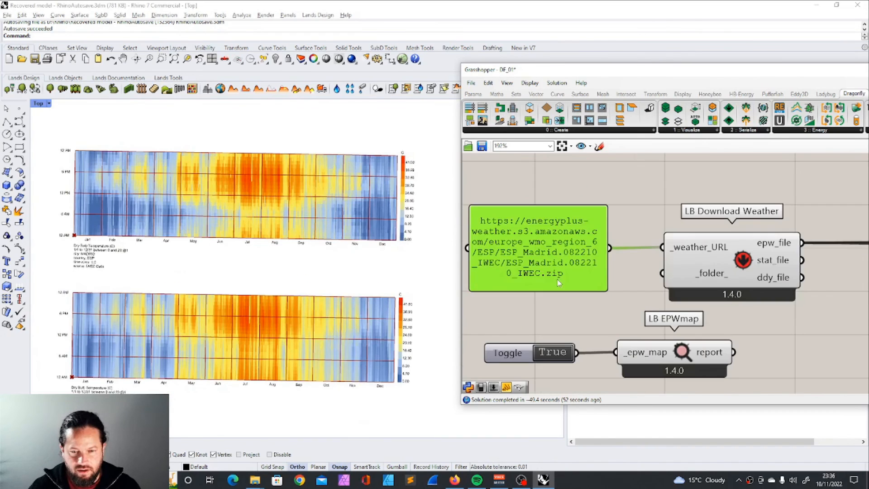
Step: Replace the weather URL with the Paris Orly IWEC link (FRA_Paris.Orly.071490_IWEC.zip) and run the urban weather simulation with it
{"action": "double_click", "coordinate": [559, 283]}
{"action": "type", "text": "https://energyplus-weather.s3.amazonaws.com/europe_wmo_region_6/FRA/FRA_Paris.Orly.071490_IWEC/FRA_Paris.Orly.071490_IWEC.zip"}
{"action": "key", "text": "ctrl+a"}
{"action": "left_click", "coordinate": [686, 187]}
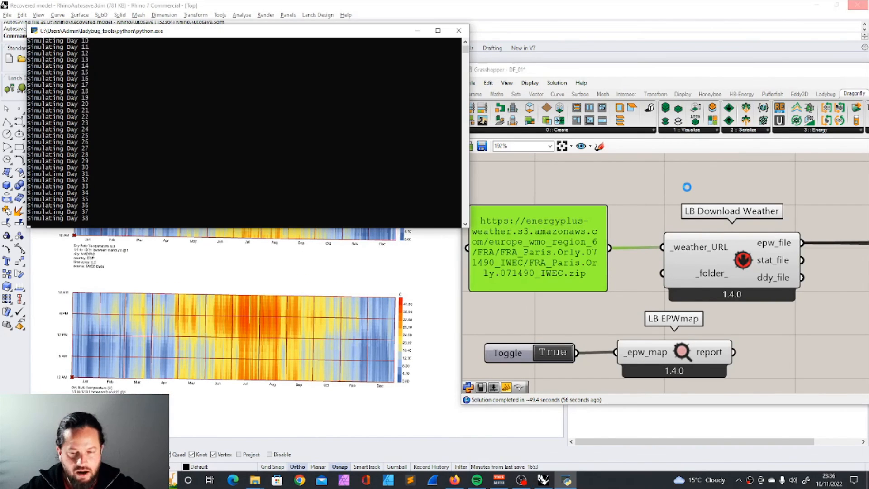